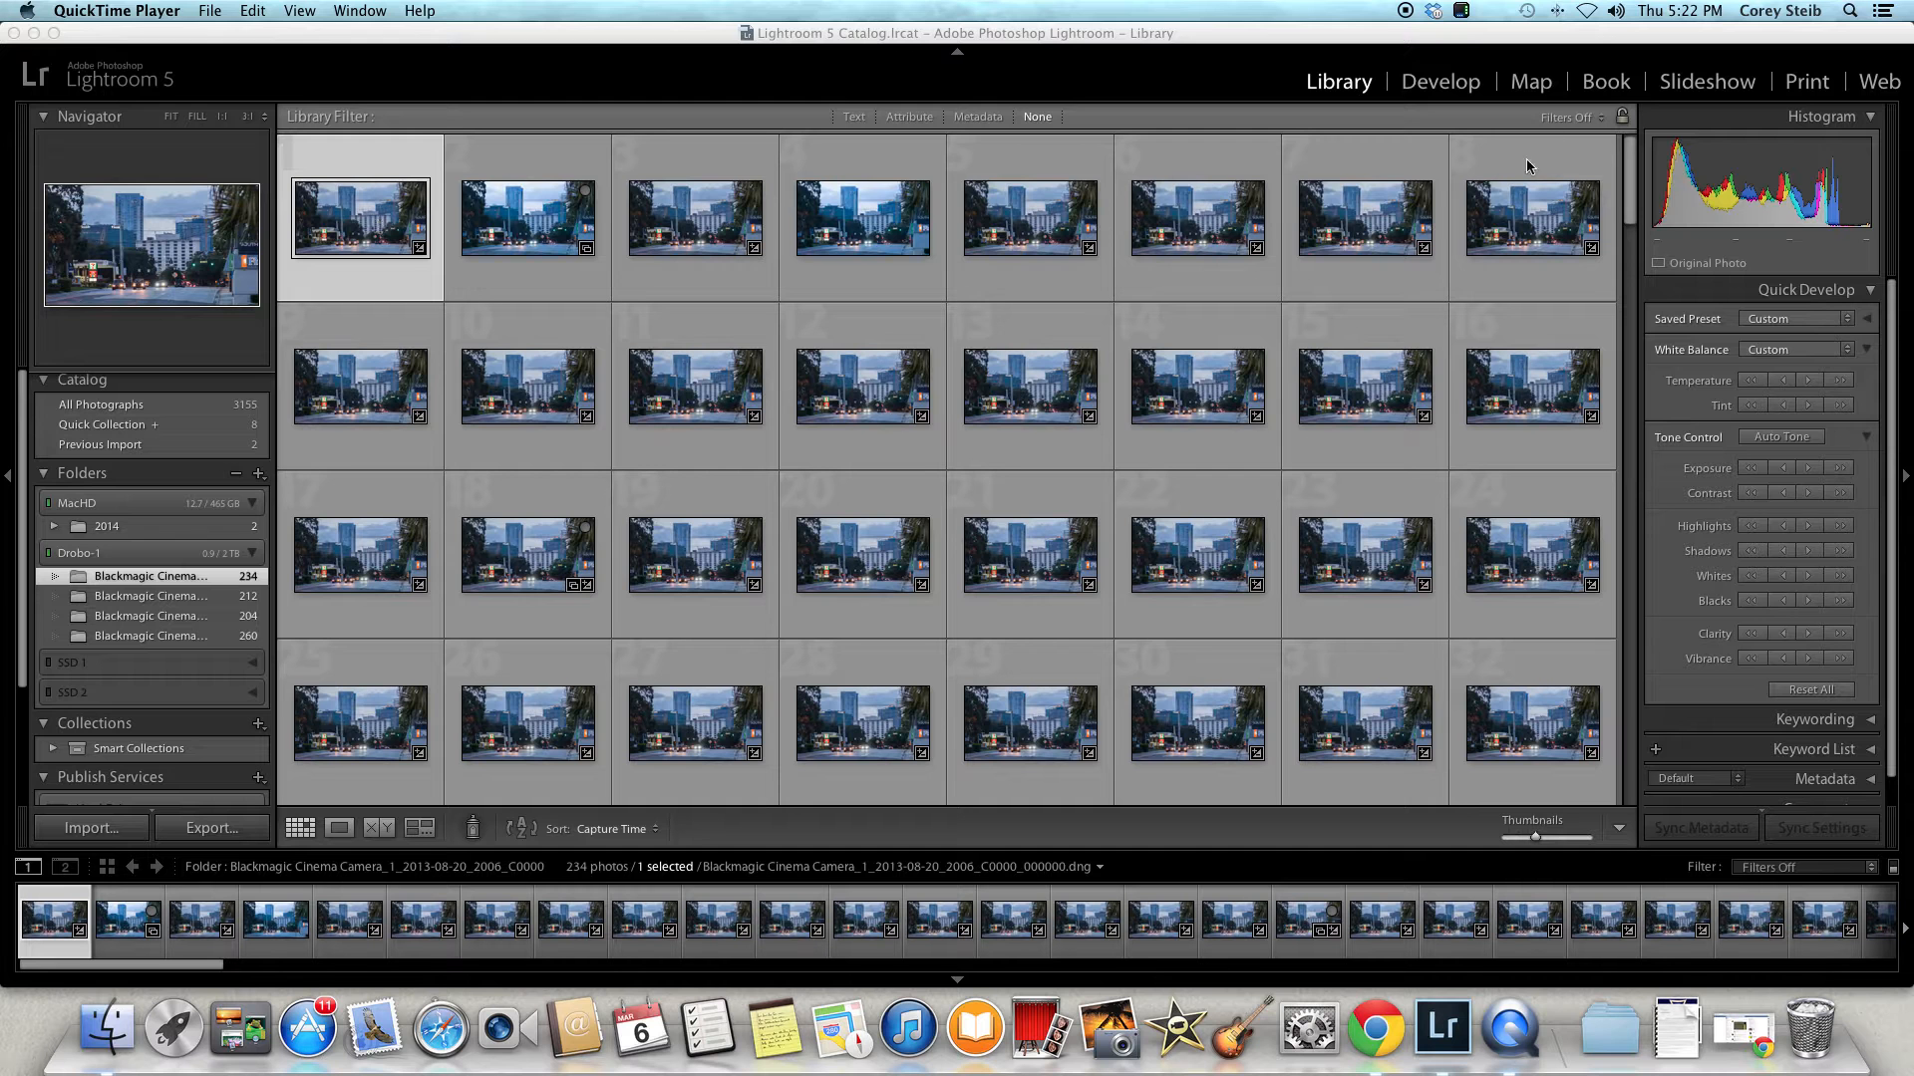
Open the first street photo in the Develop module and reset all its develop settings.
left_click(1450, 89)
left_click(1450, 88)
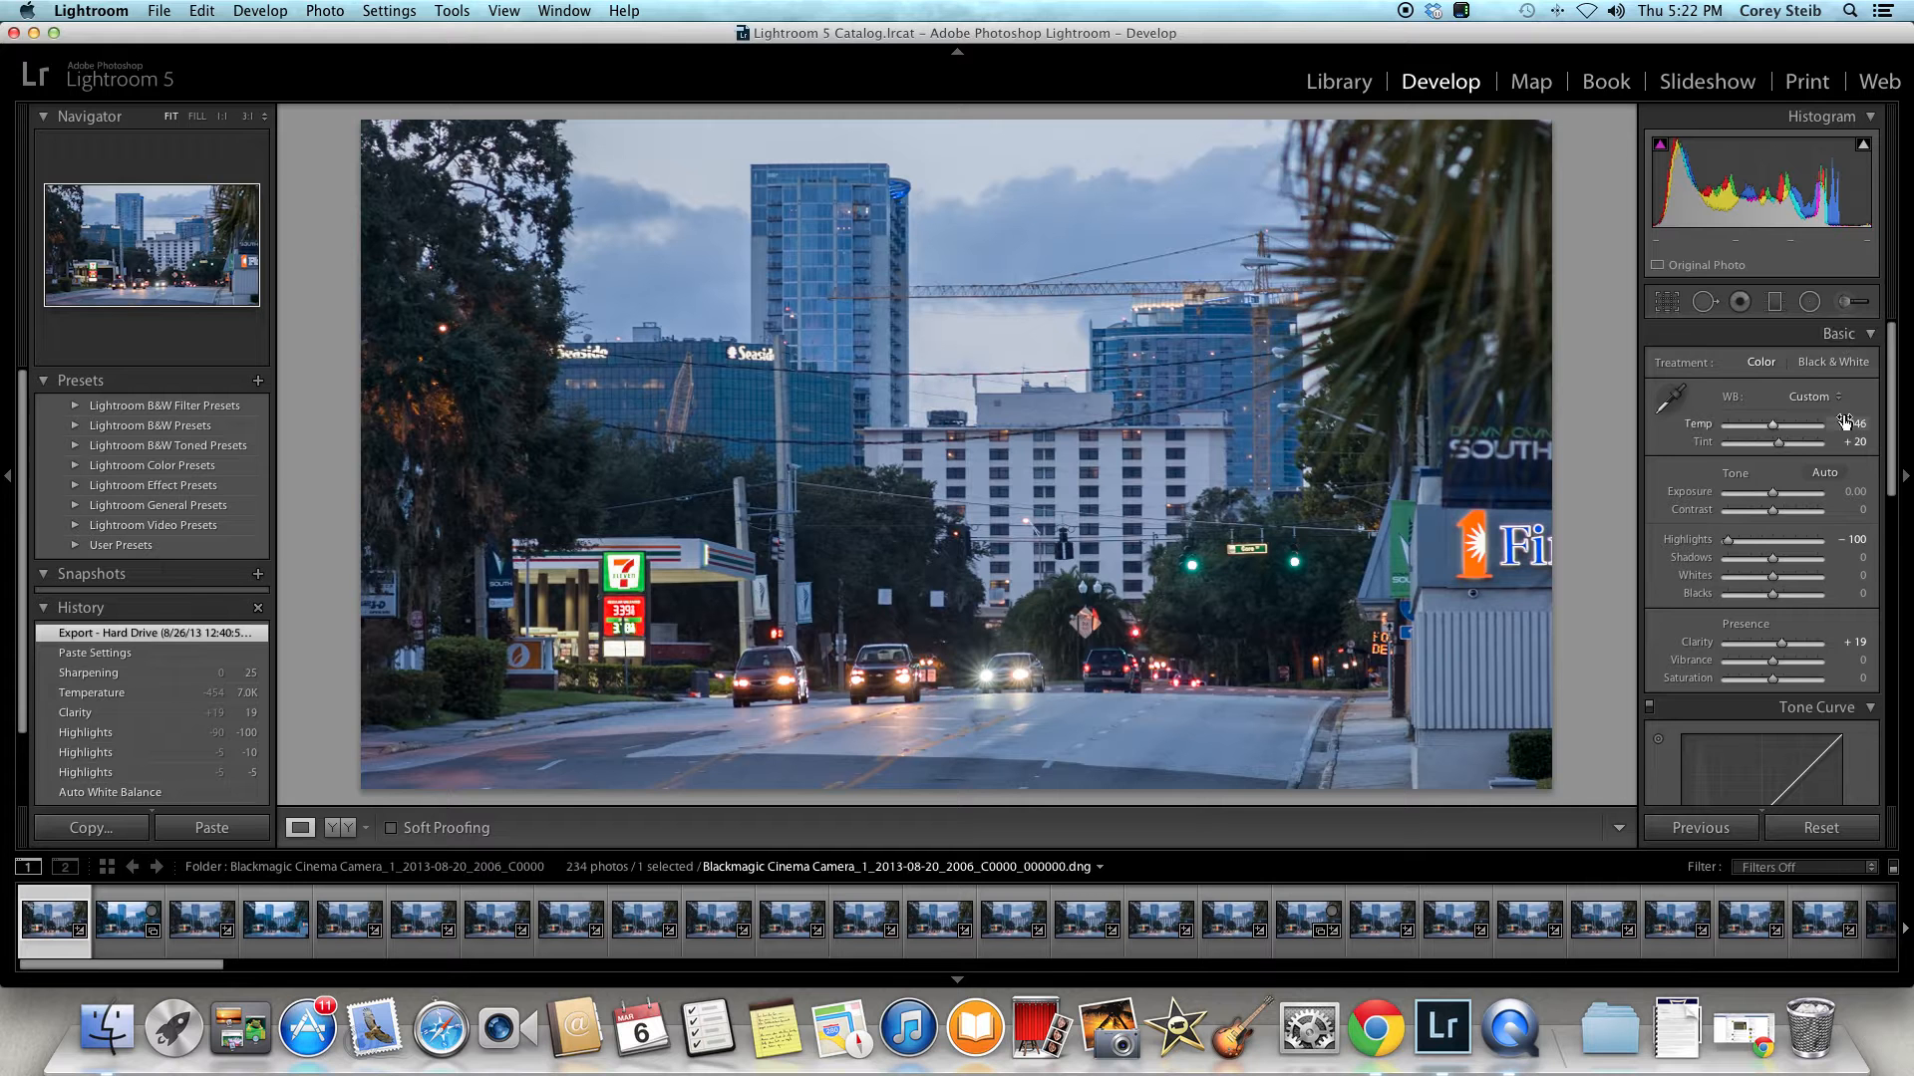
mouse_move(1894, 438)
left_mouse_down()
mouse_move(1894, 629)
mouse_move(1893, 439)
left_mouse_up()
left_click(1821, 828)
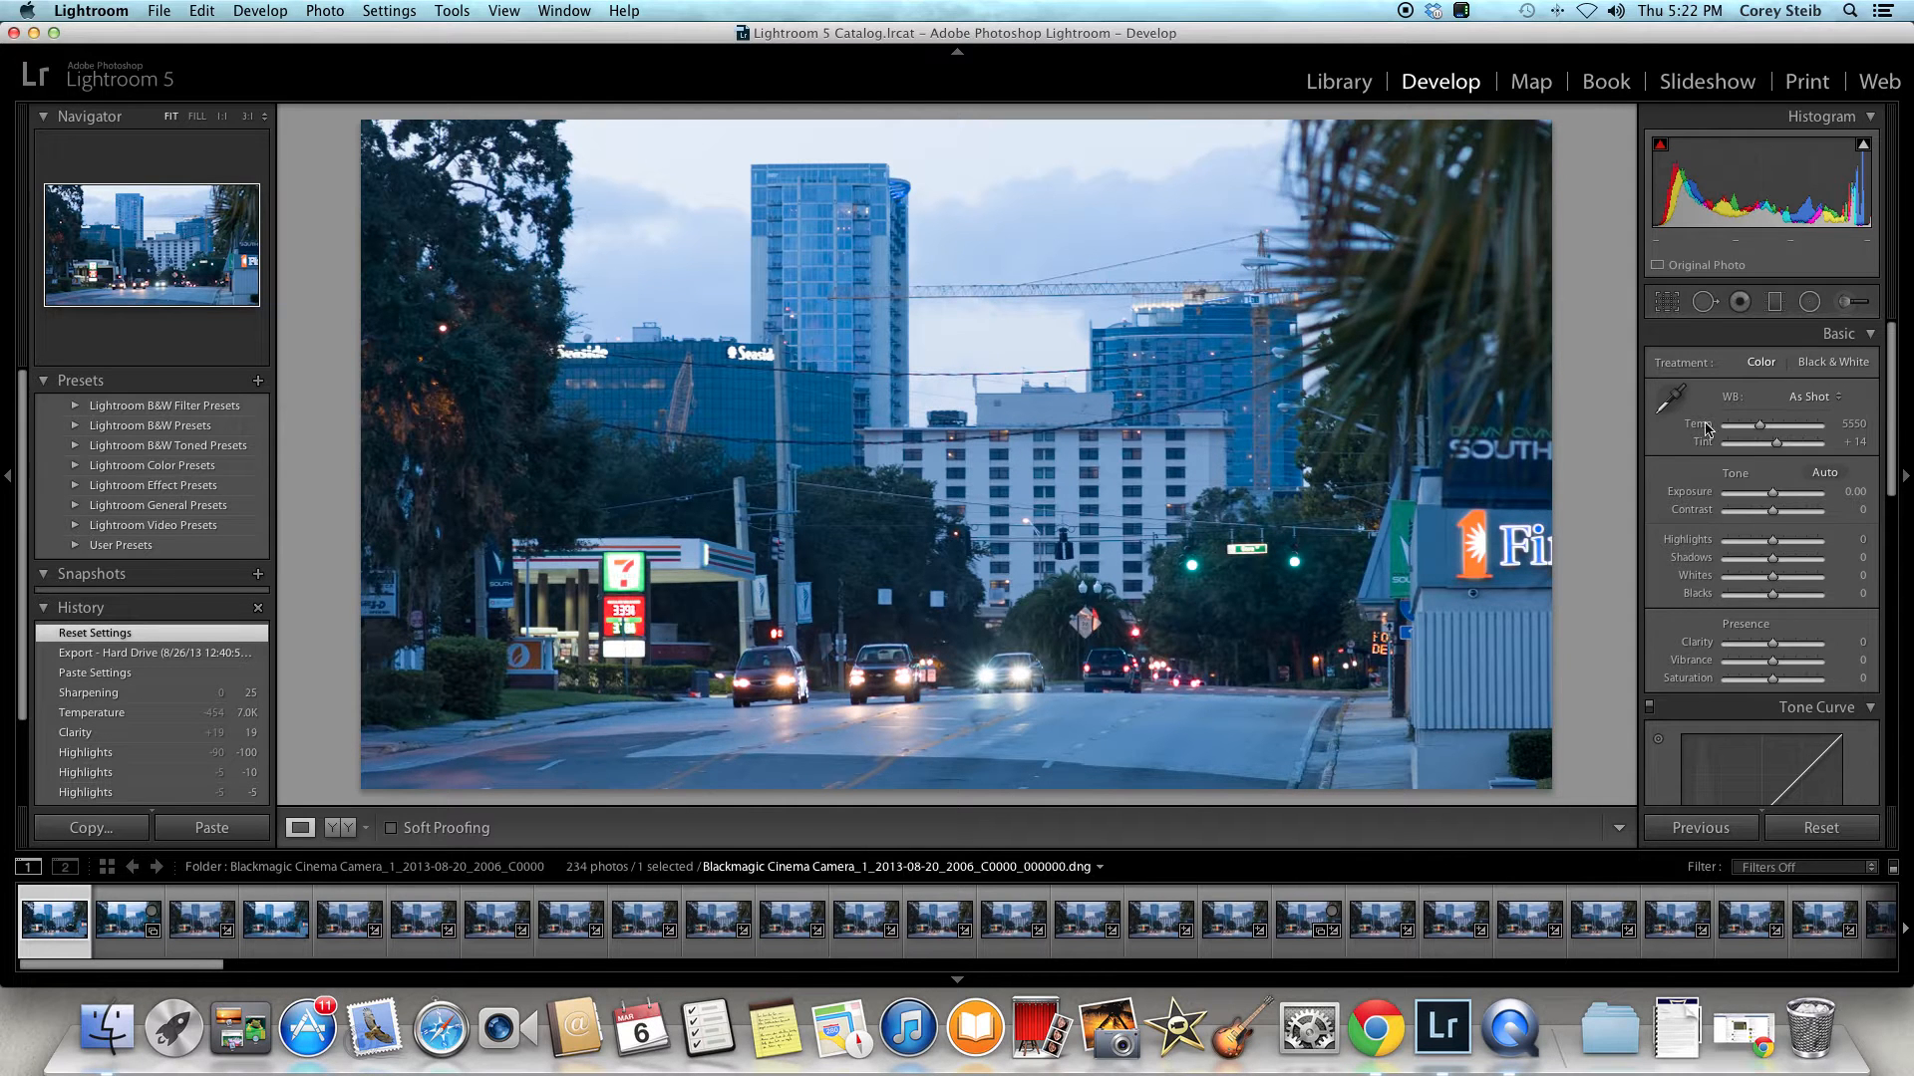
left_click(1845, 833)
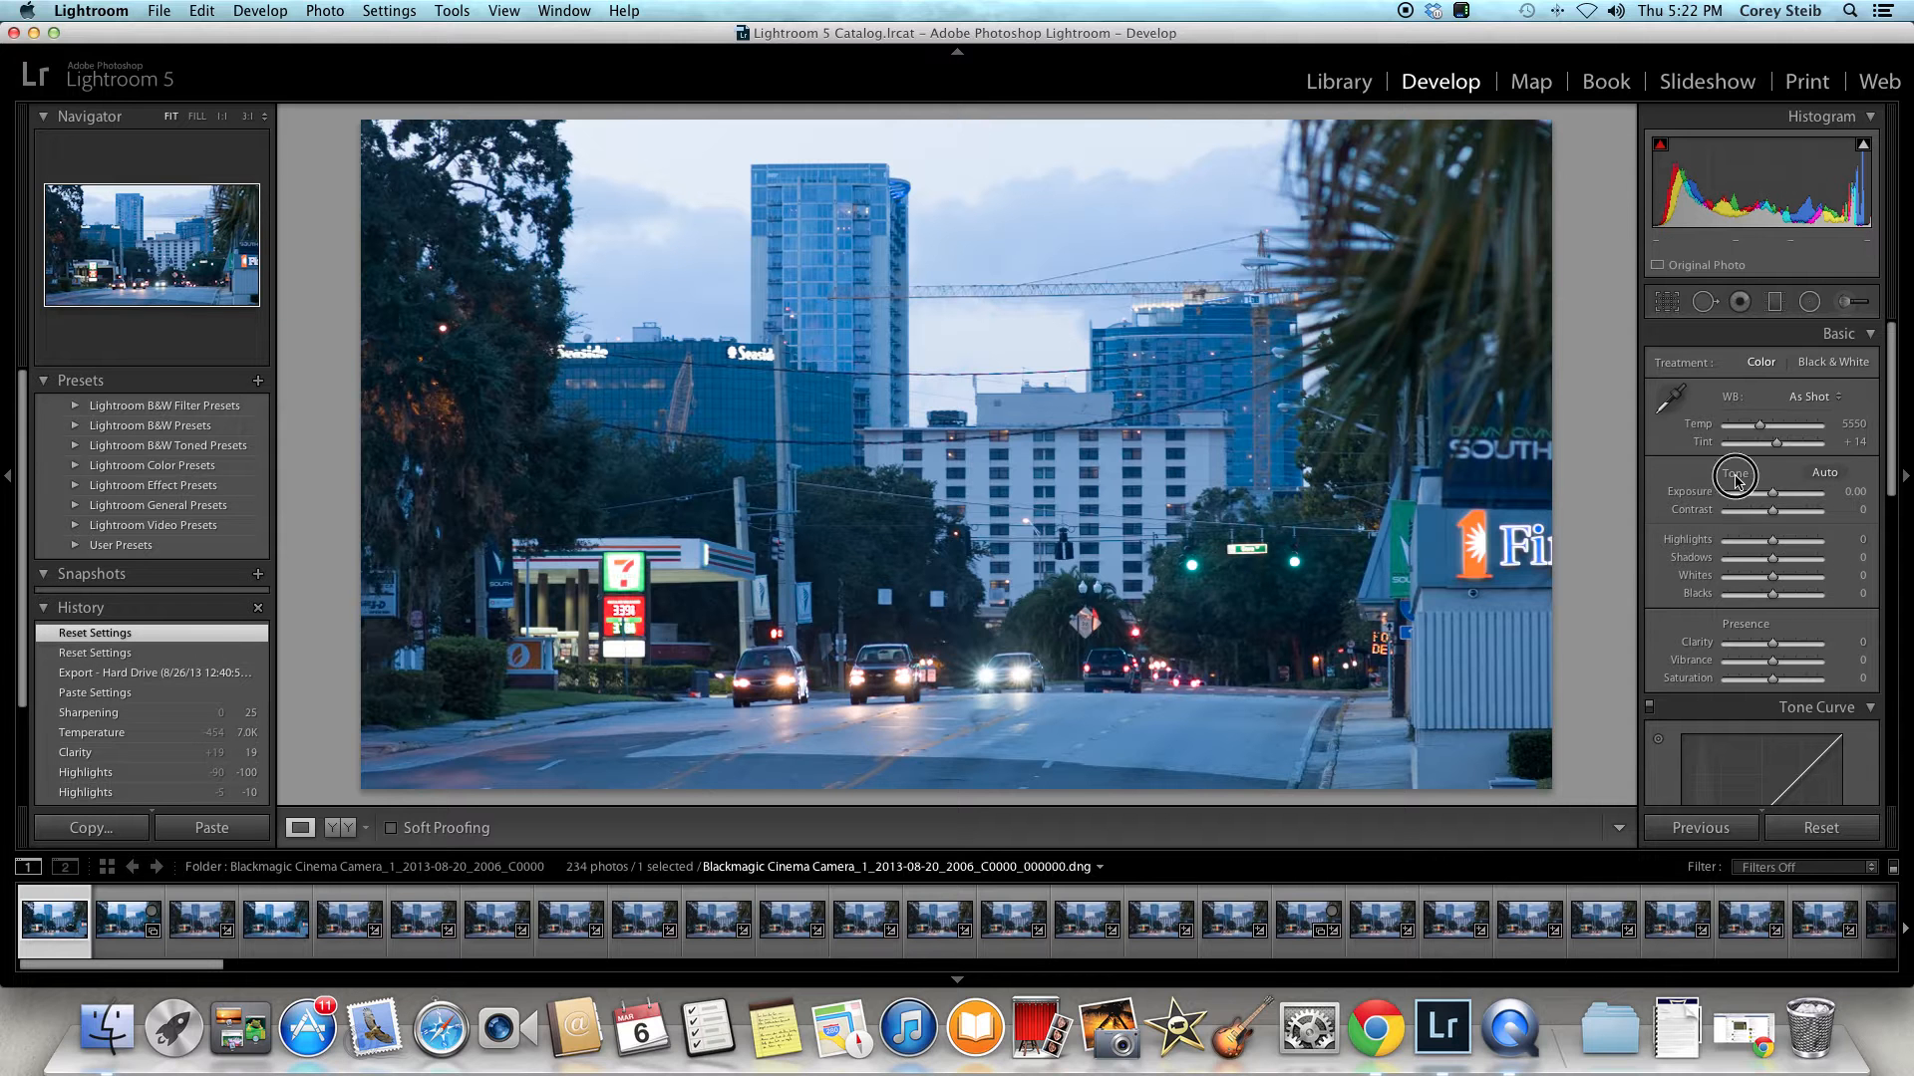
Apply Auto Tone to the street photo and set its white balance to Auto.
left_click(1825, 473)
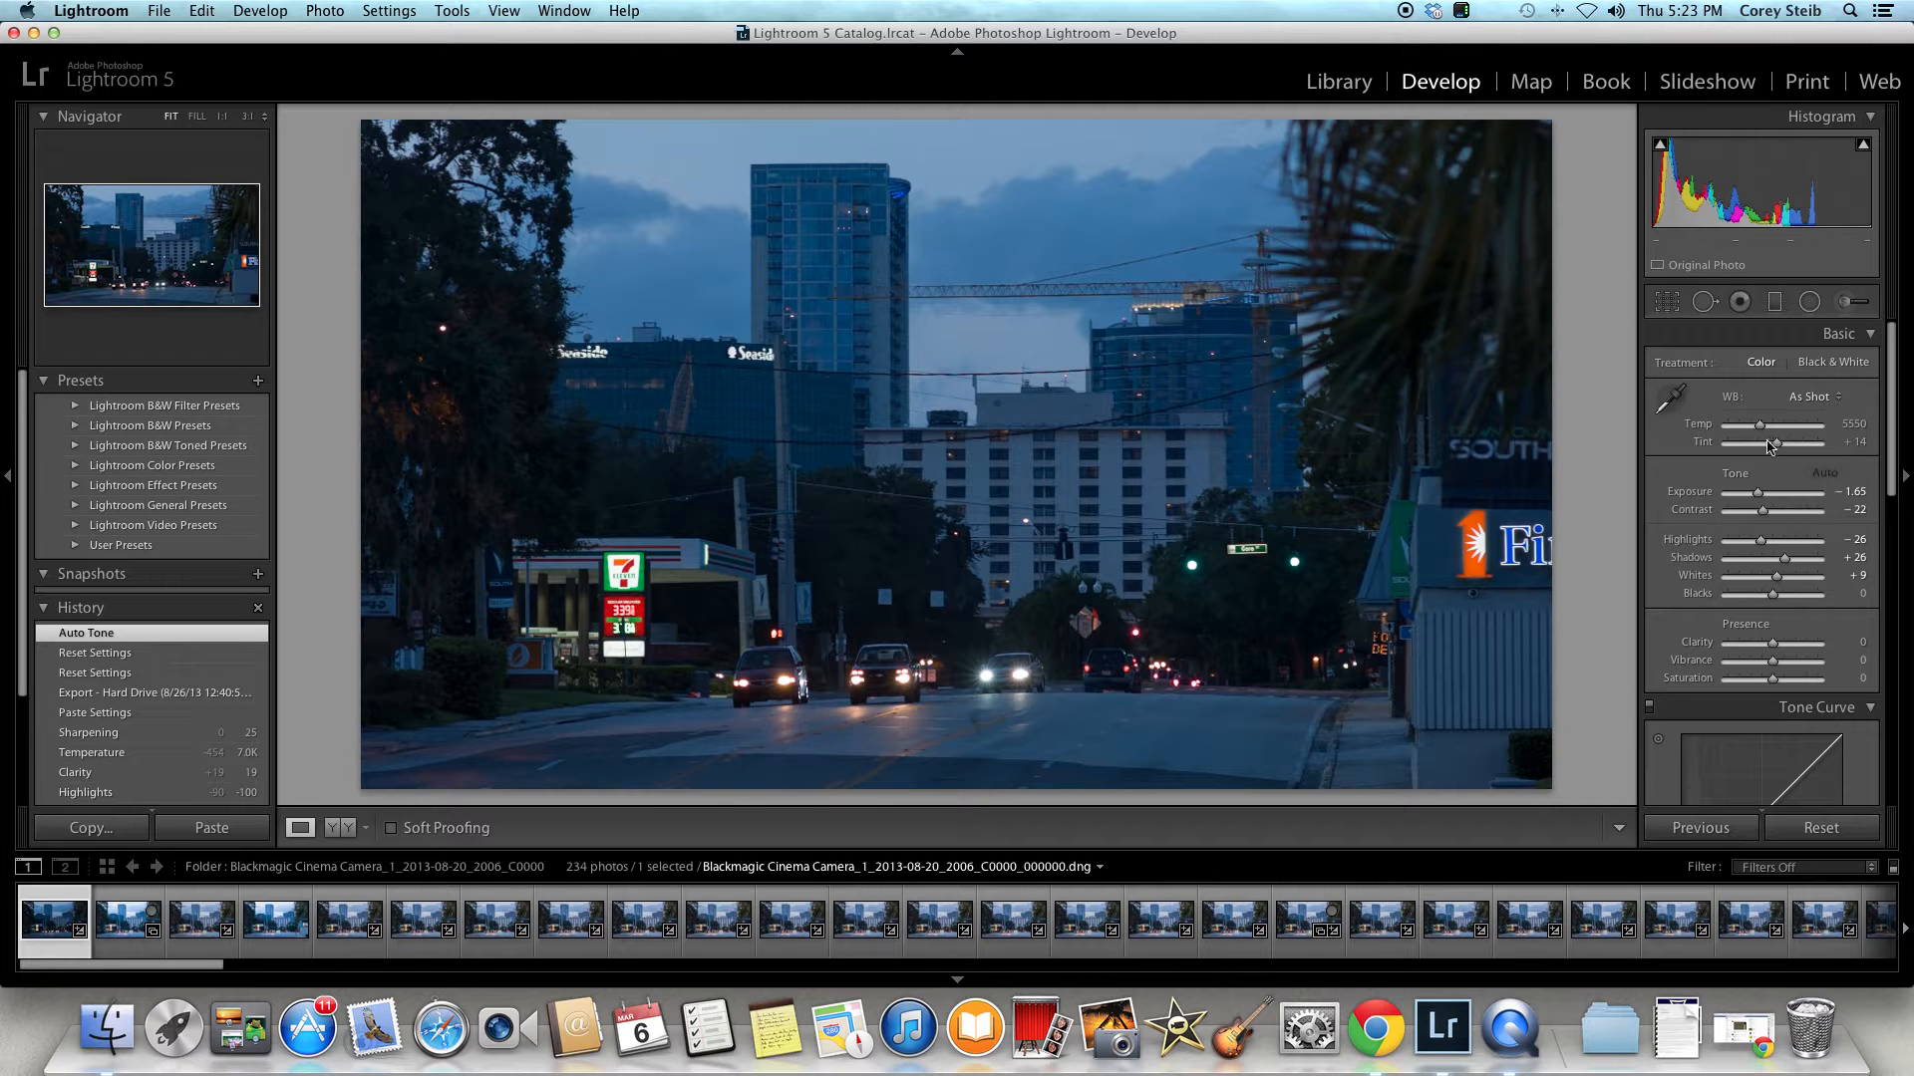
left_click(1815, 398)
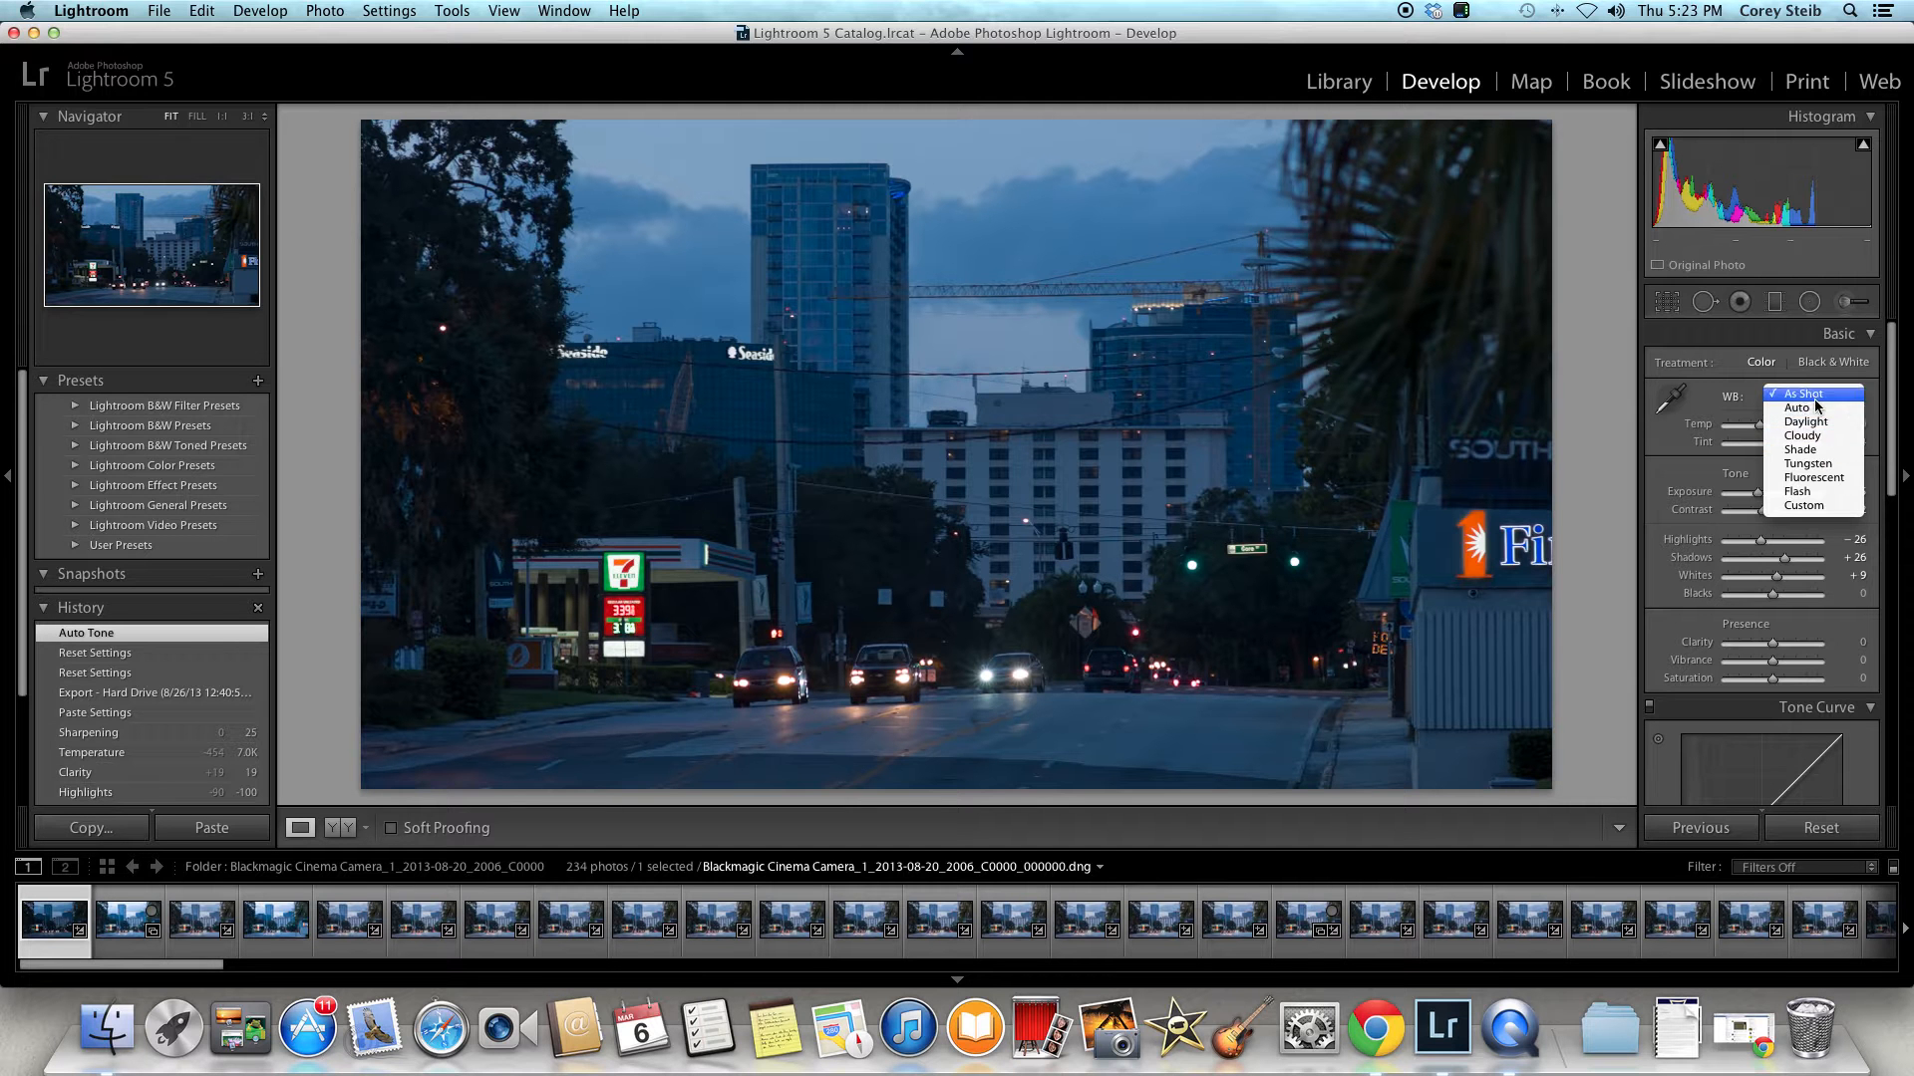
left_click(1815, 407)
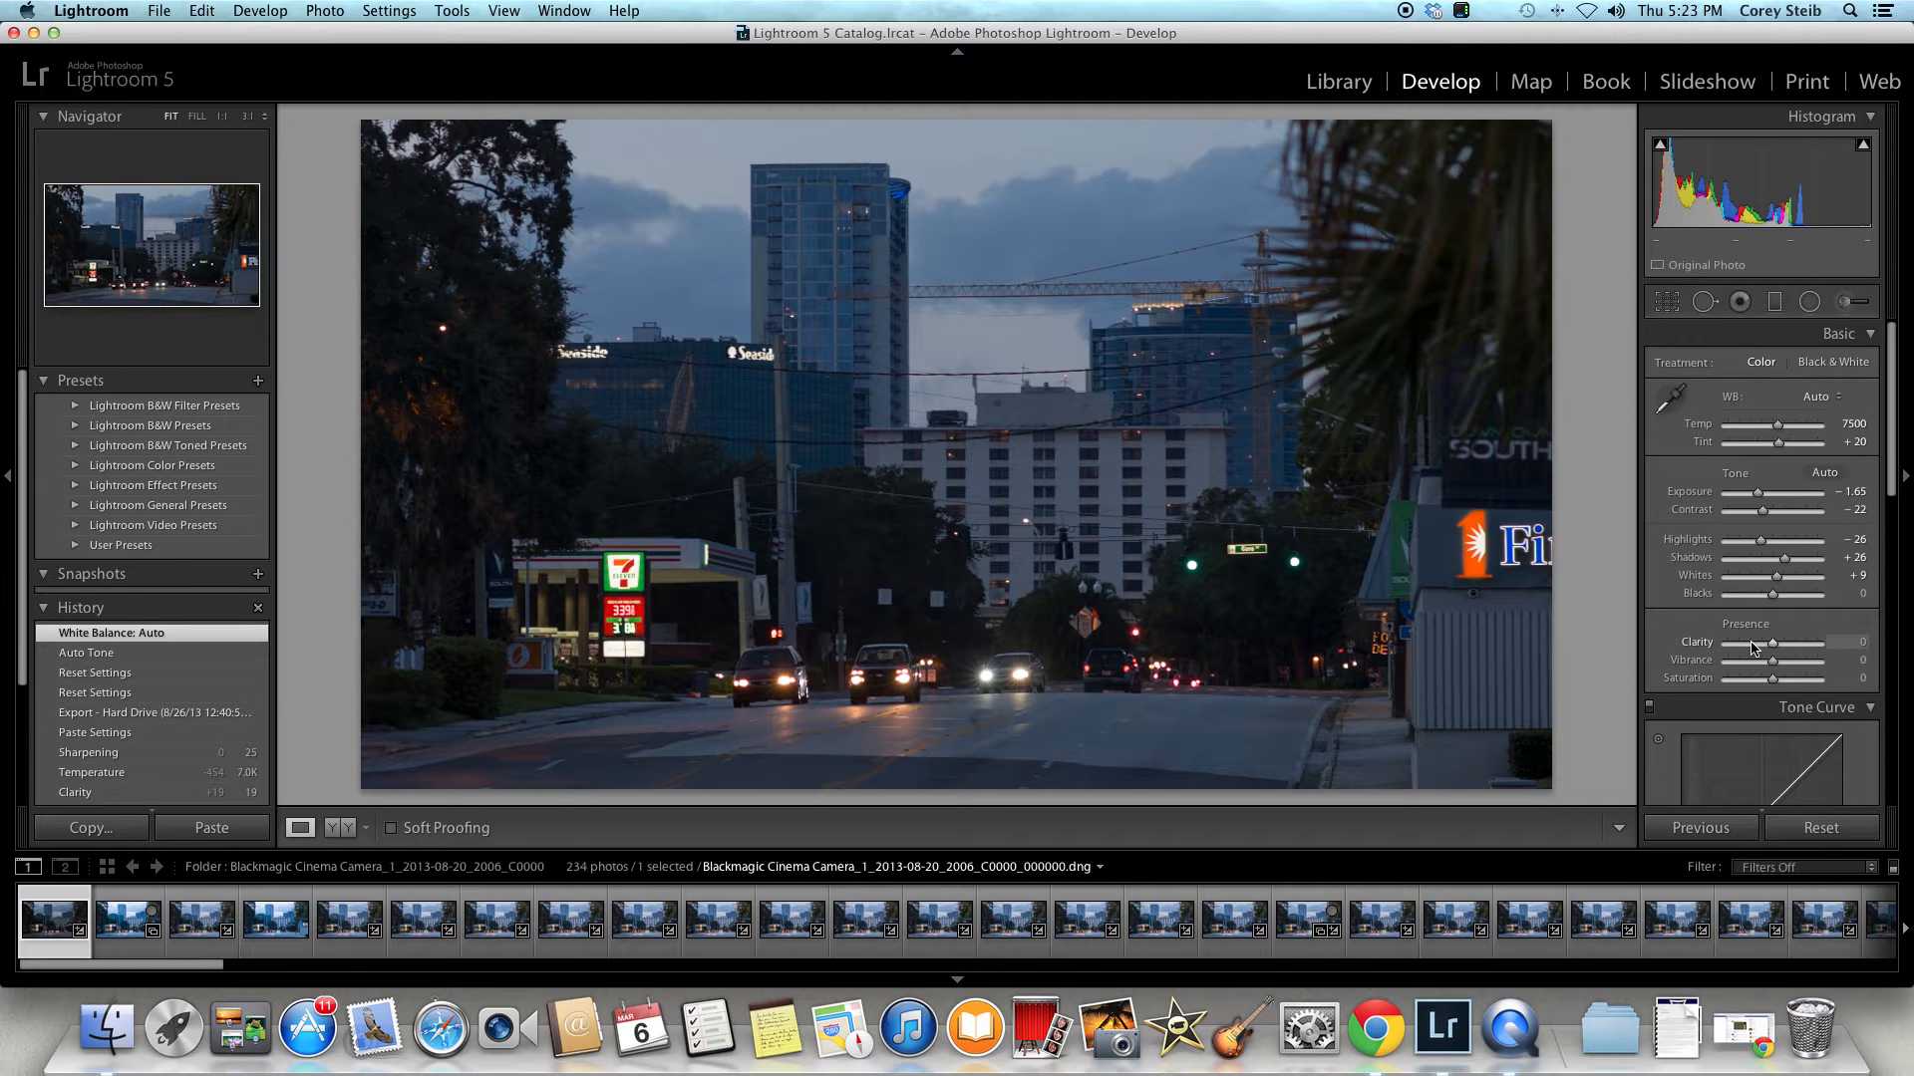
Set the street photo's exposure to -1.25 and its colour temperature to 8994.
scroll(1754, 649, "down", 1)
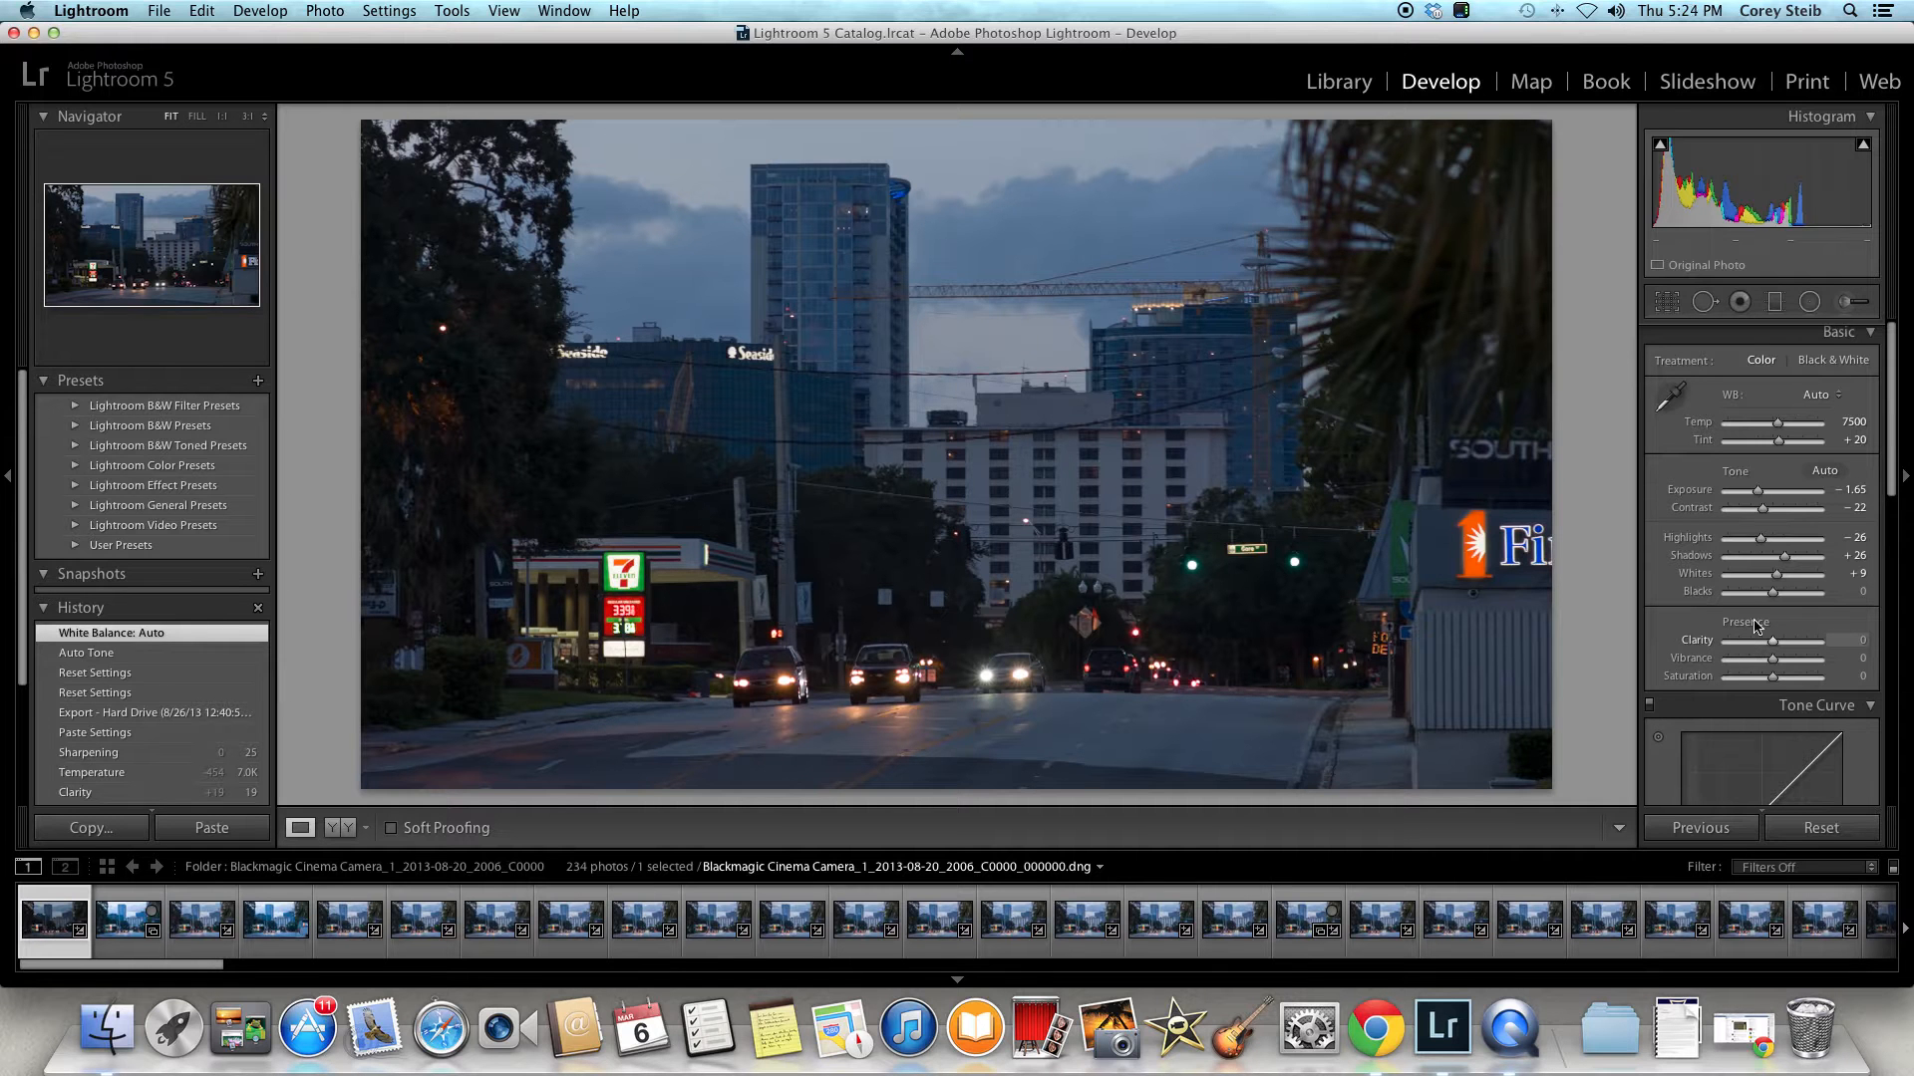
left_click_drag(1759, 494, 1762, 495)
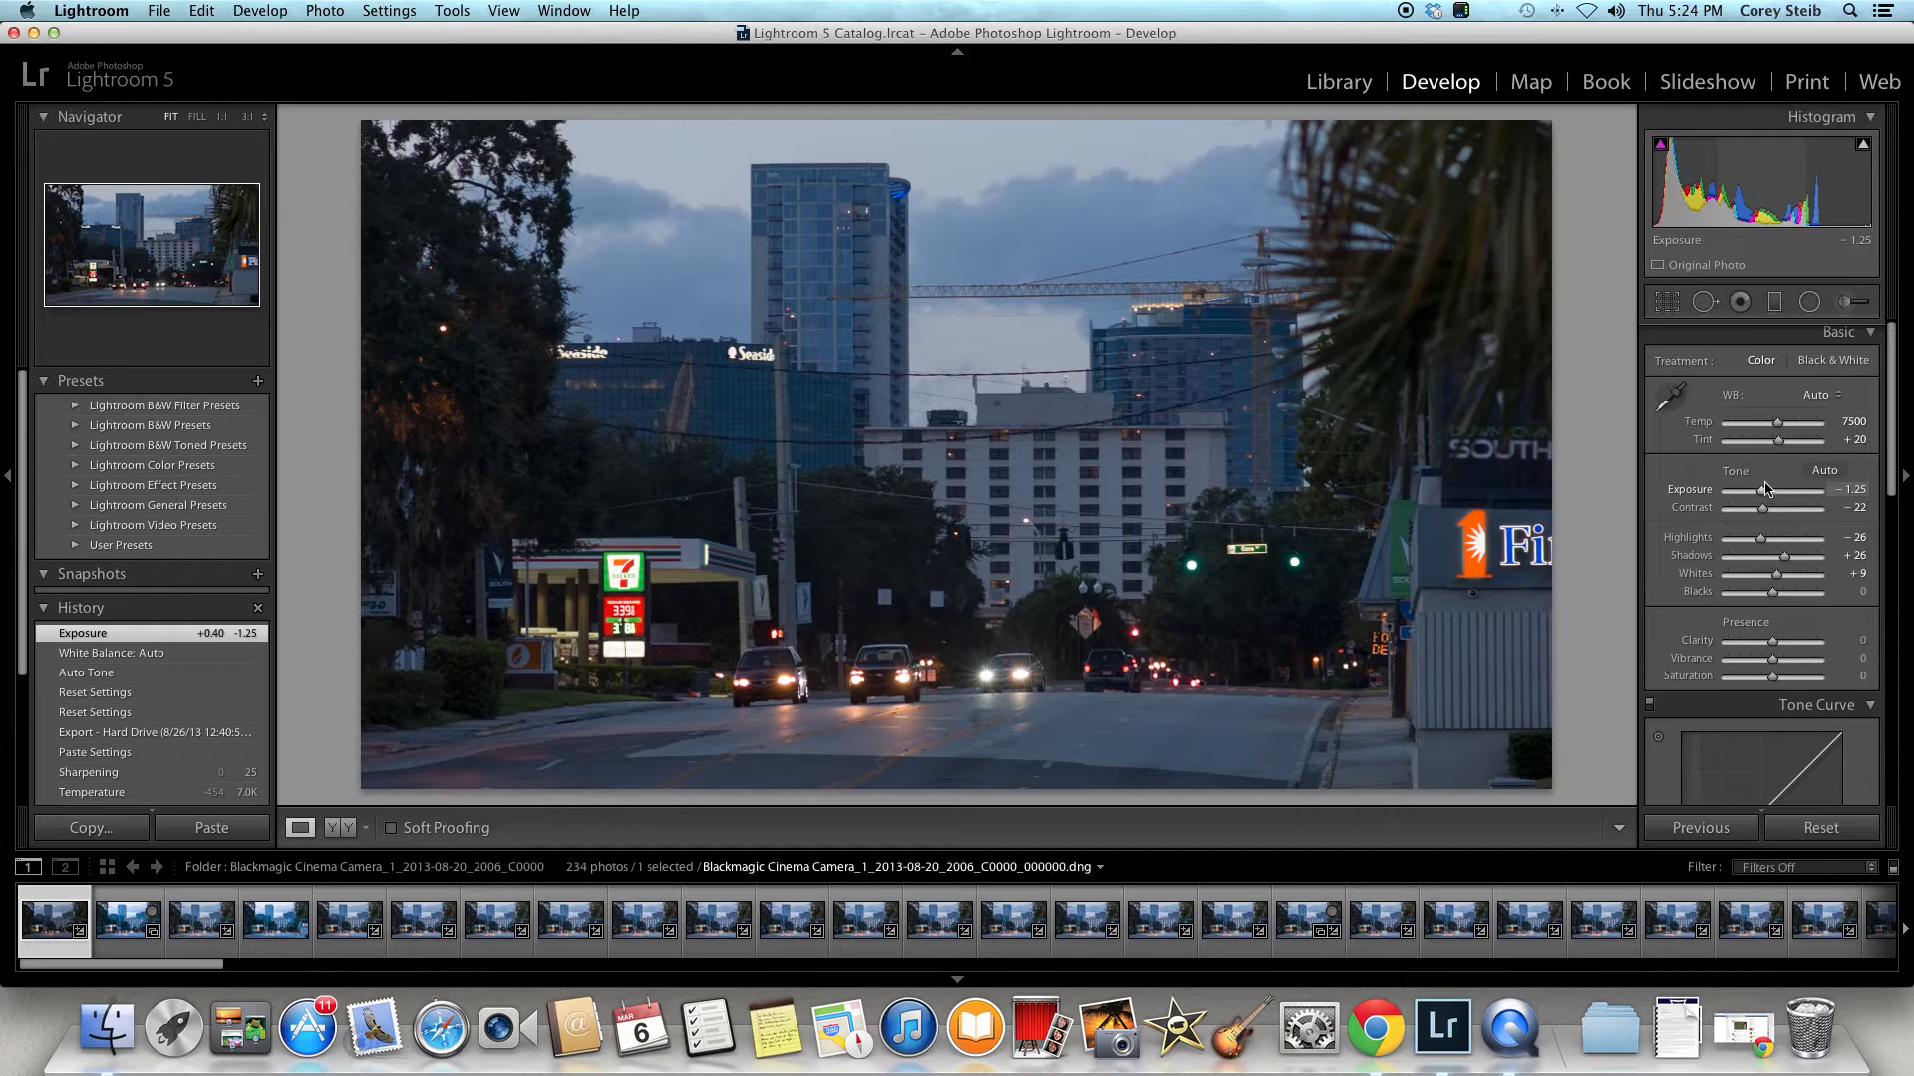
scroll(1779, 424, "down", 1)
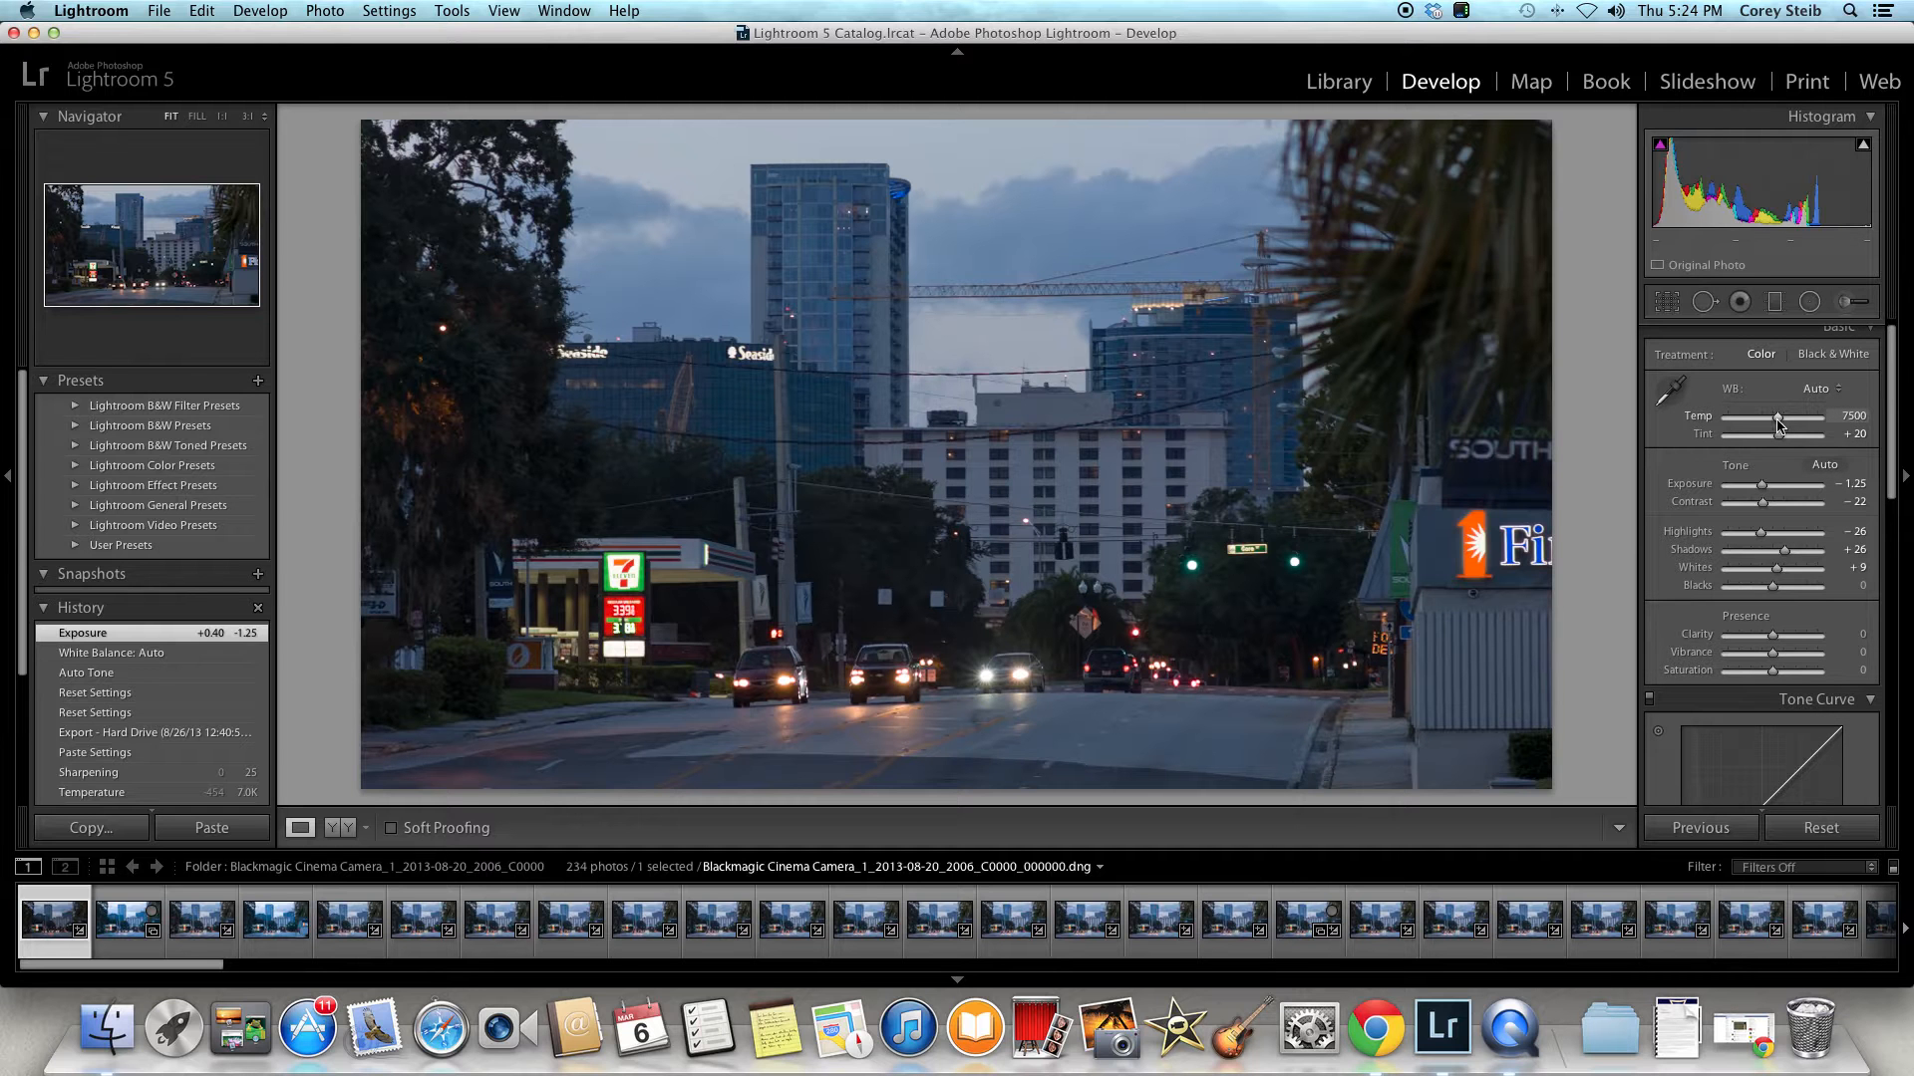
mouse_move(1779, 423)
left_mouse_down()
mouse_move(1759, 424)
mouse_move(1786, 427)
left_mouse_up()
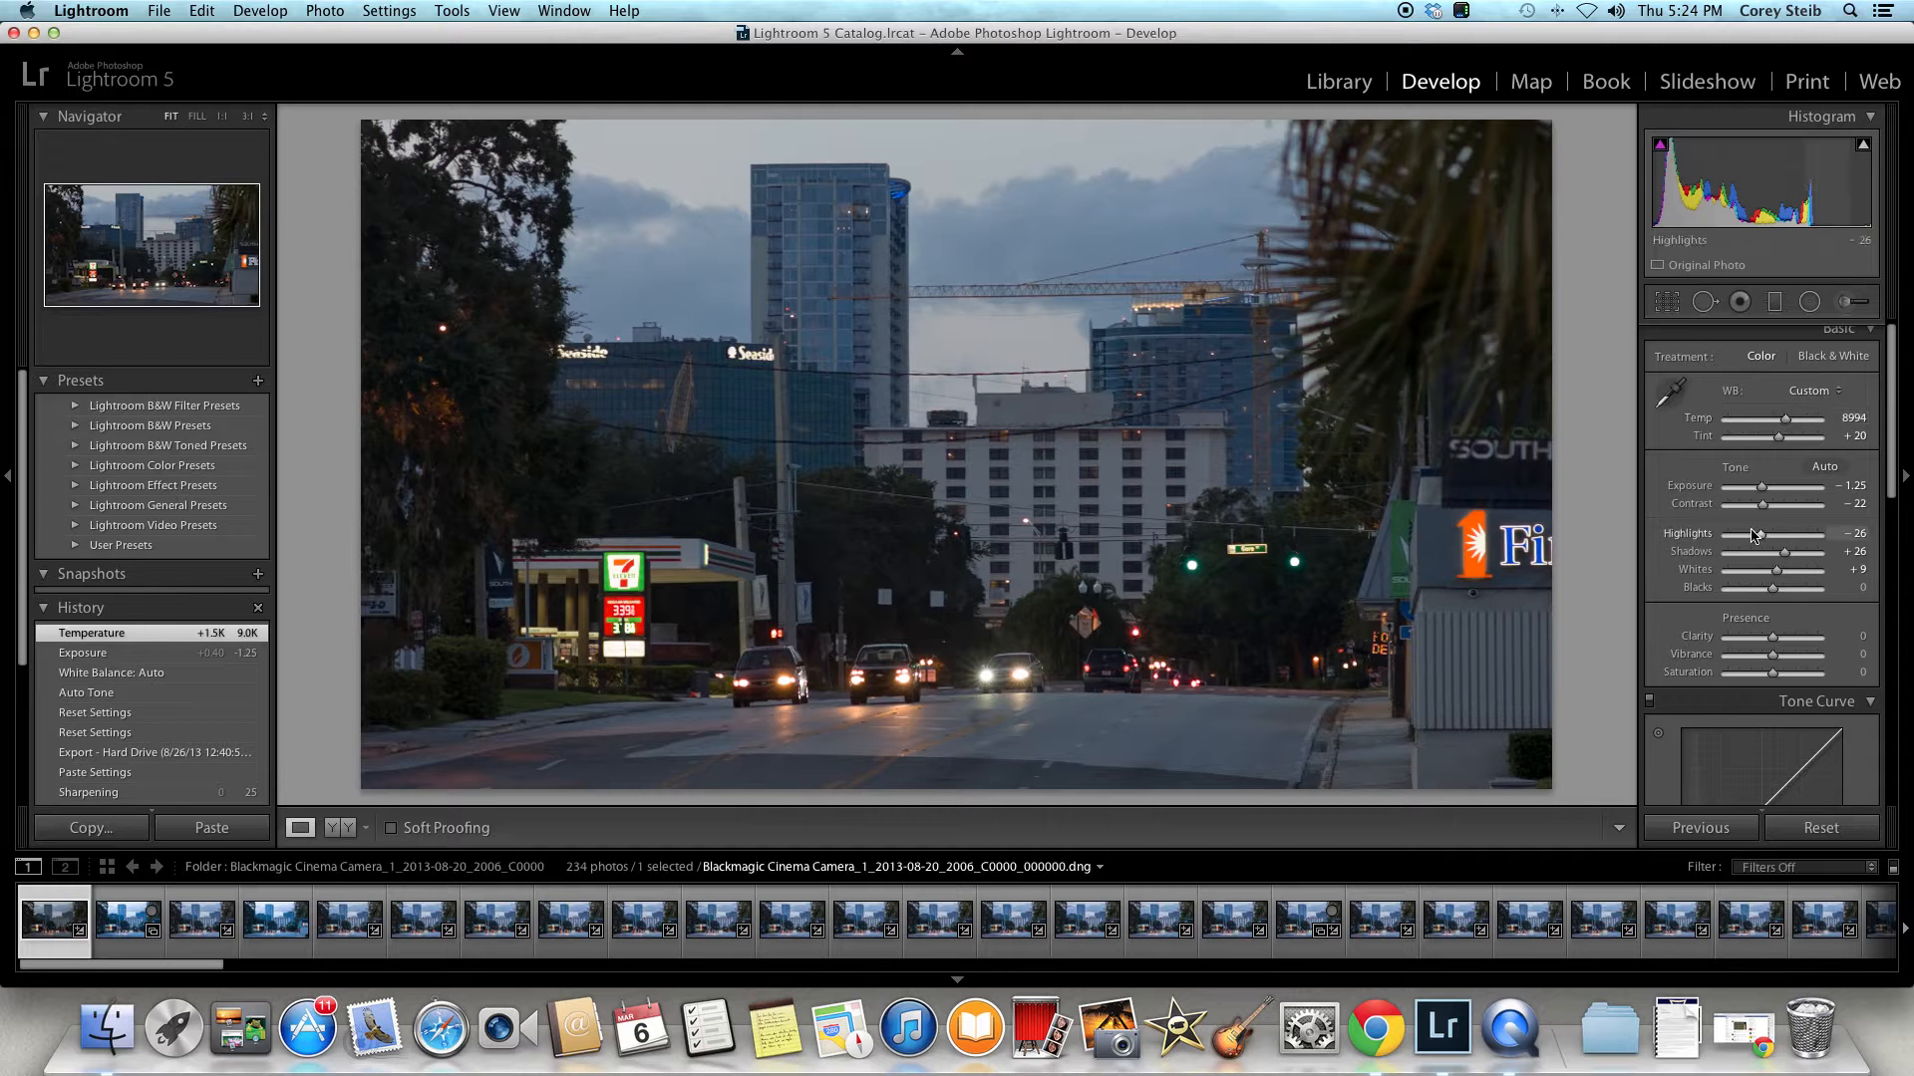
Raise the street photo's shadows to +49 and its clarity to +6.
mouse_move(1784, 556)
left_mouse_down()
mouse_move(1719, 559)
mouse_move(1785, 563)
left_mouse_up()
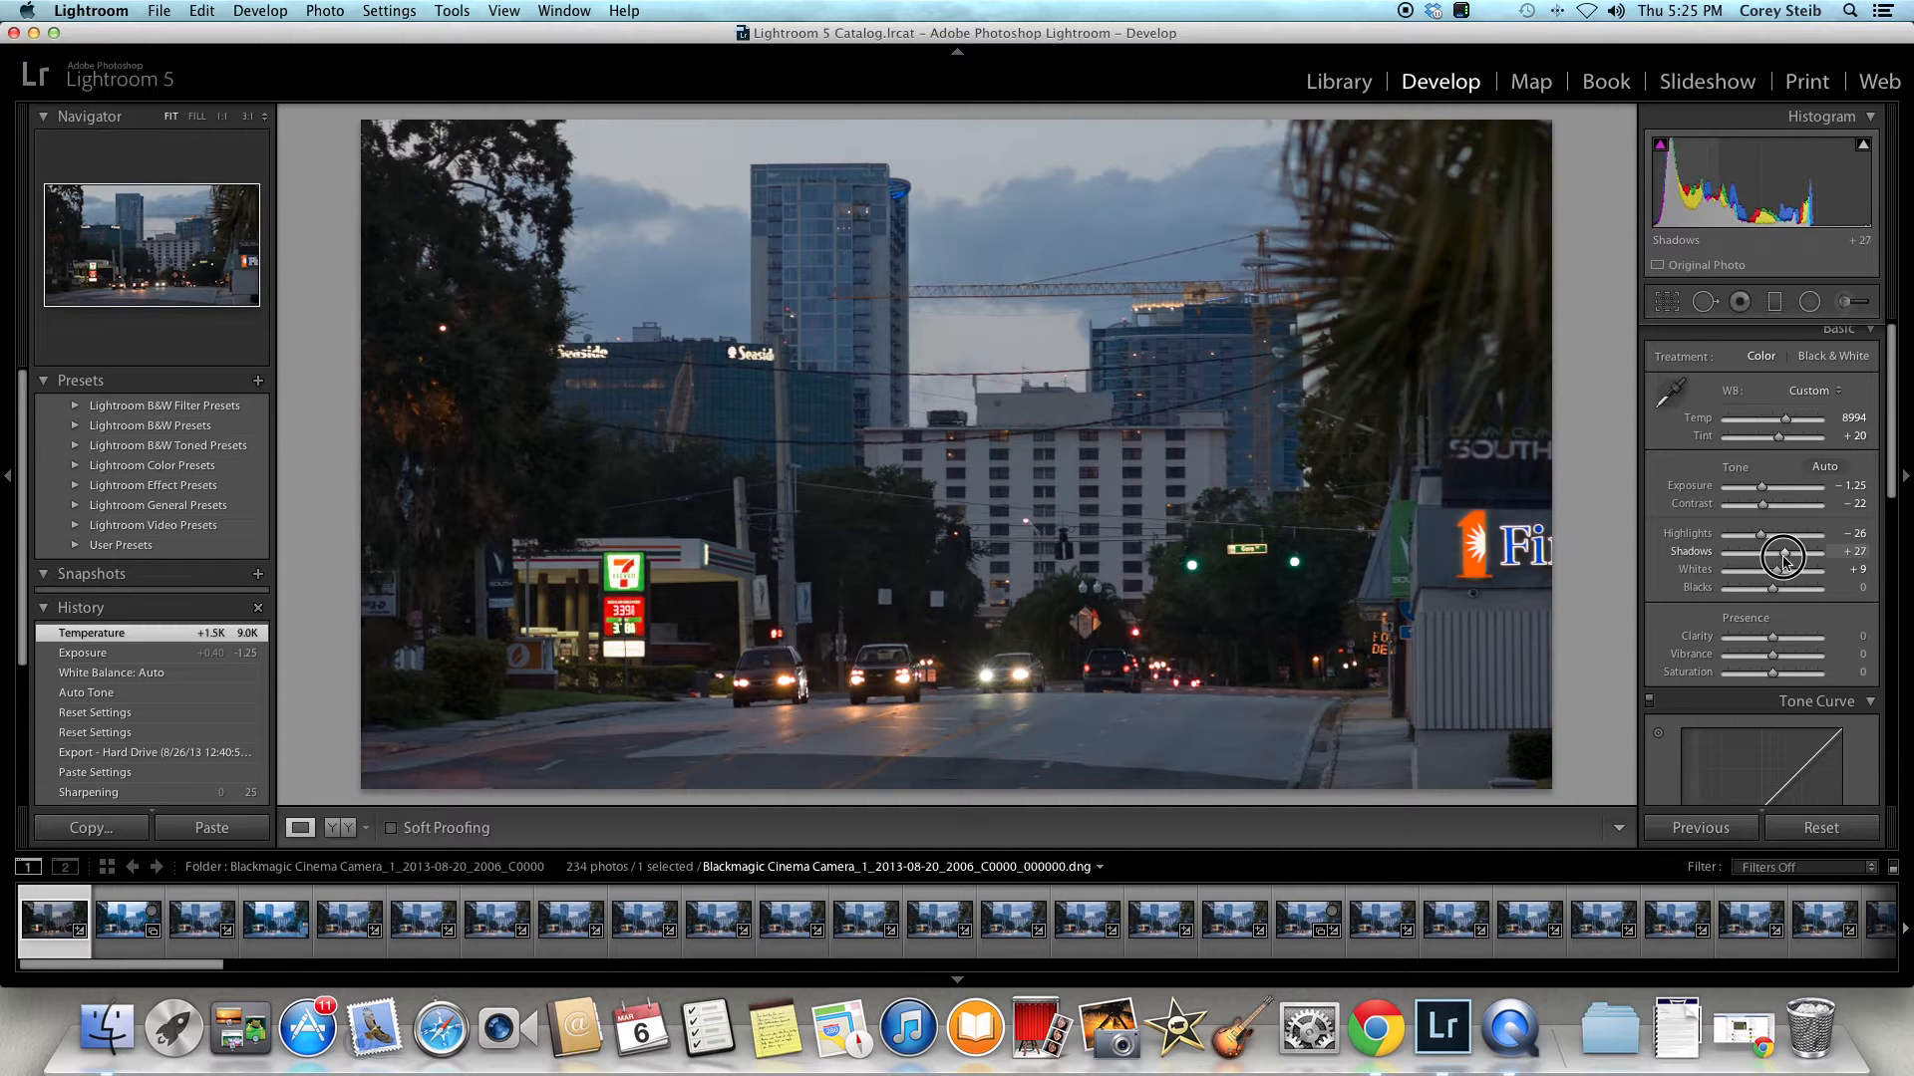
left_click_drag(1785, 562, 1812, 563)
left_click_drag(1807, 561, 1792, 561)
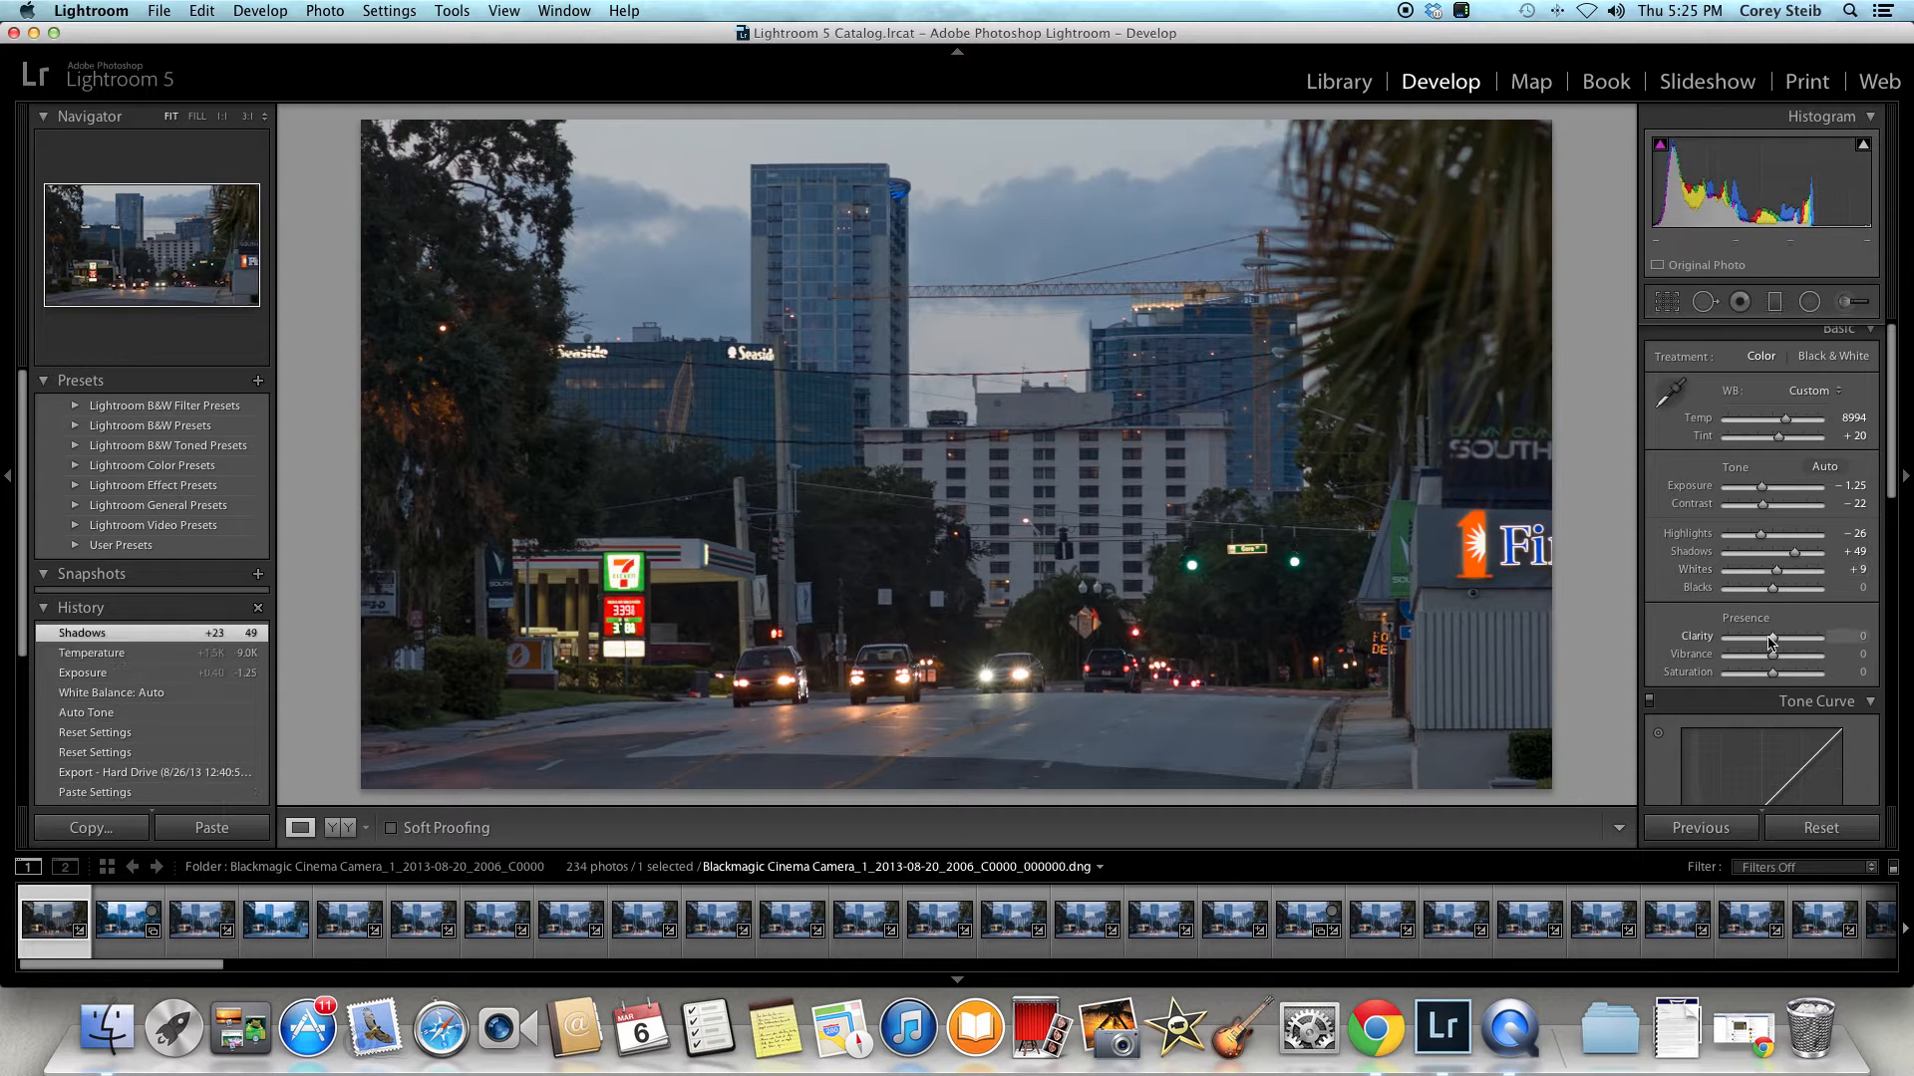
left_click_drag(1773, 643, 1774, 645)
scroll(1774, 646, "down", 5)
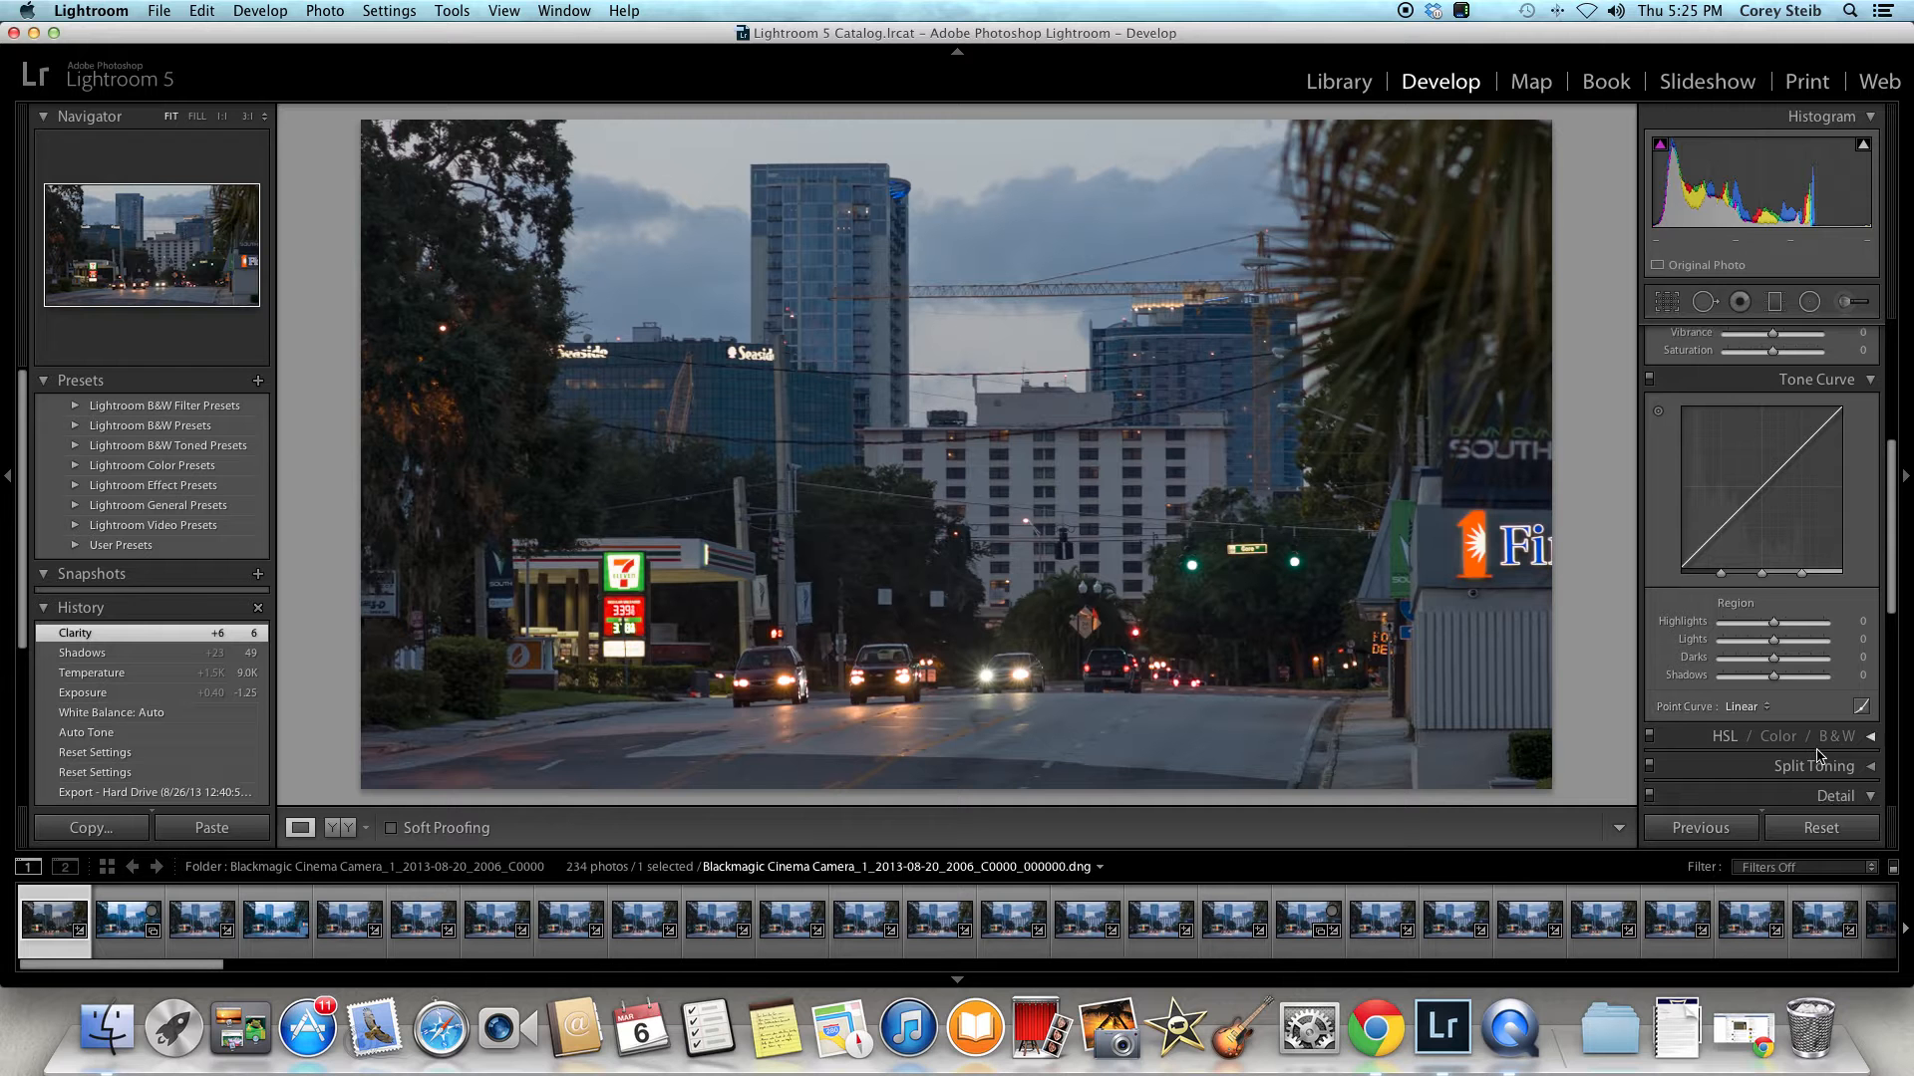
scroll(1818, 757, "down", 8)
scroll(1804, 728, "up", 15)
scroll(1806, 734, "down", 1)
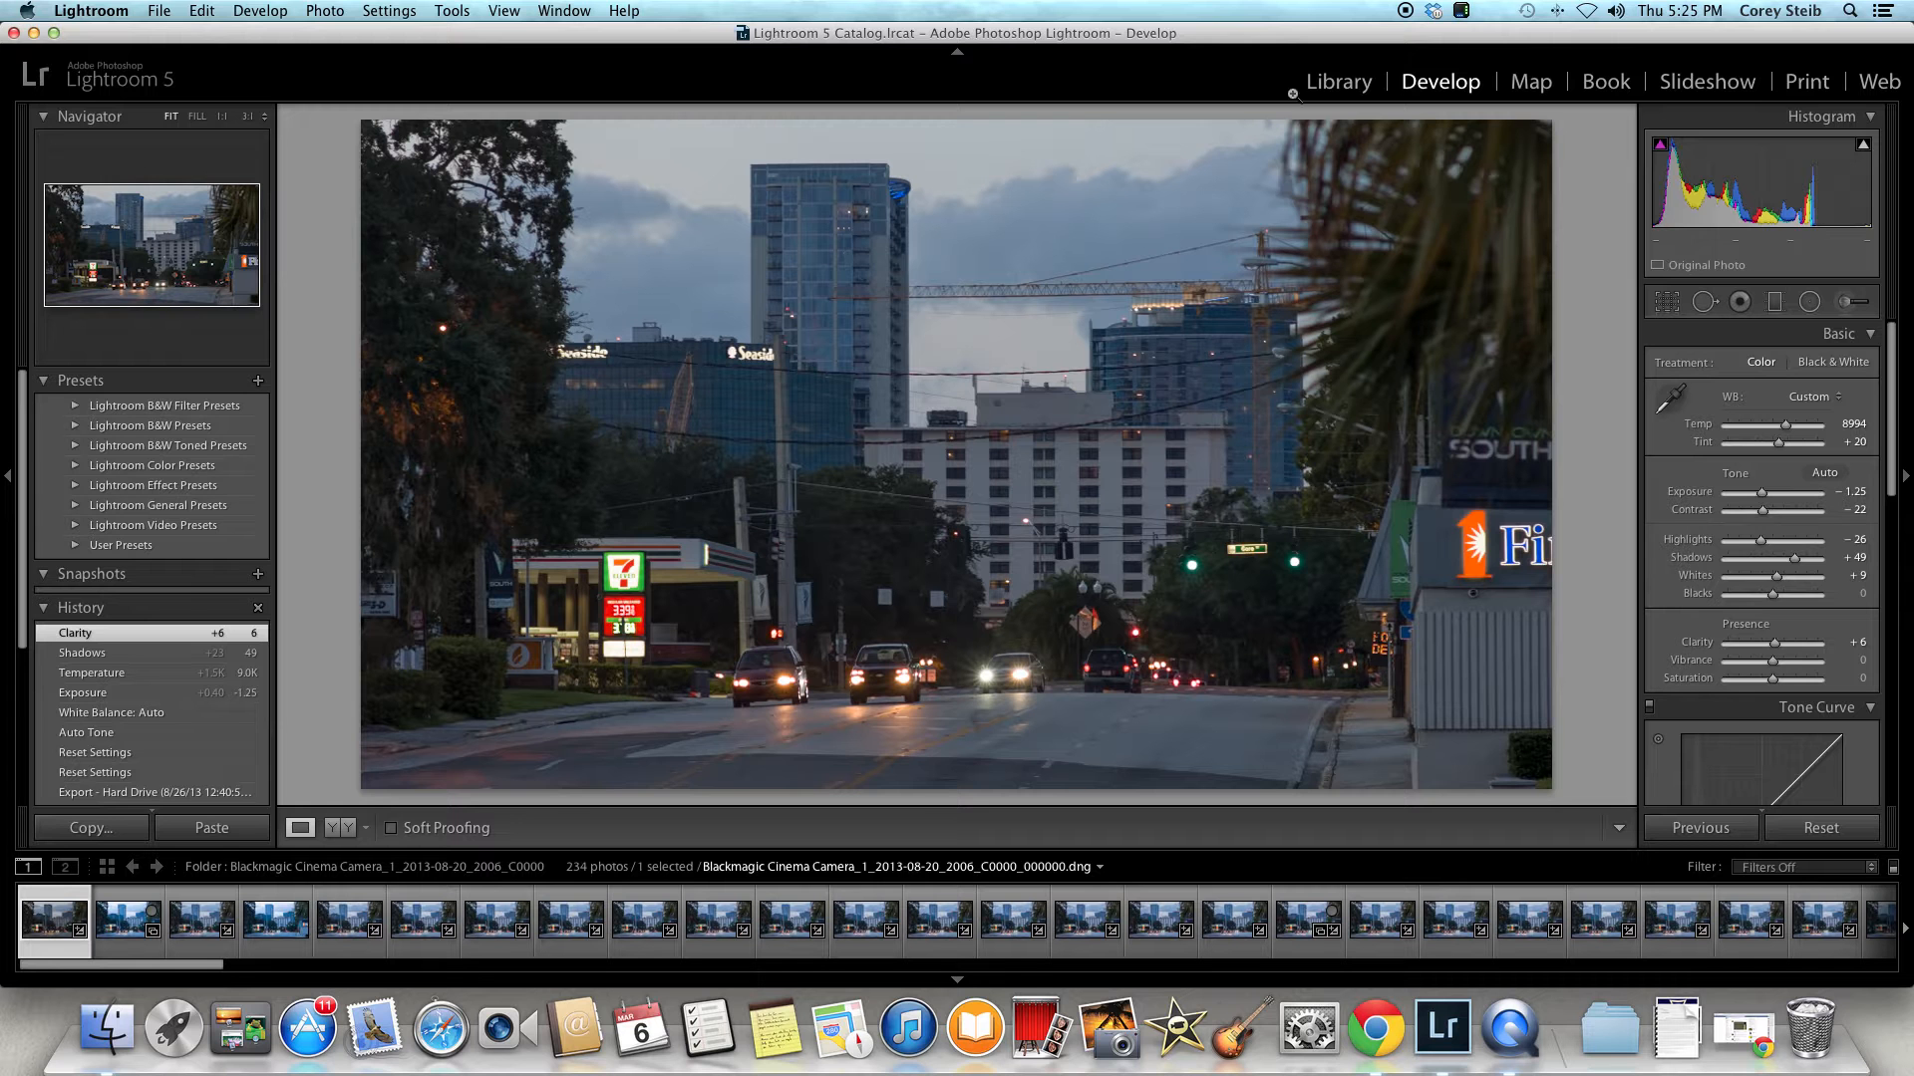
Open the first night skyline photo from the 204-photo folder in the Develop module and reset its develop settings.
left_click(1365, 87)
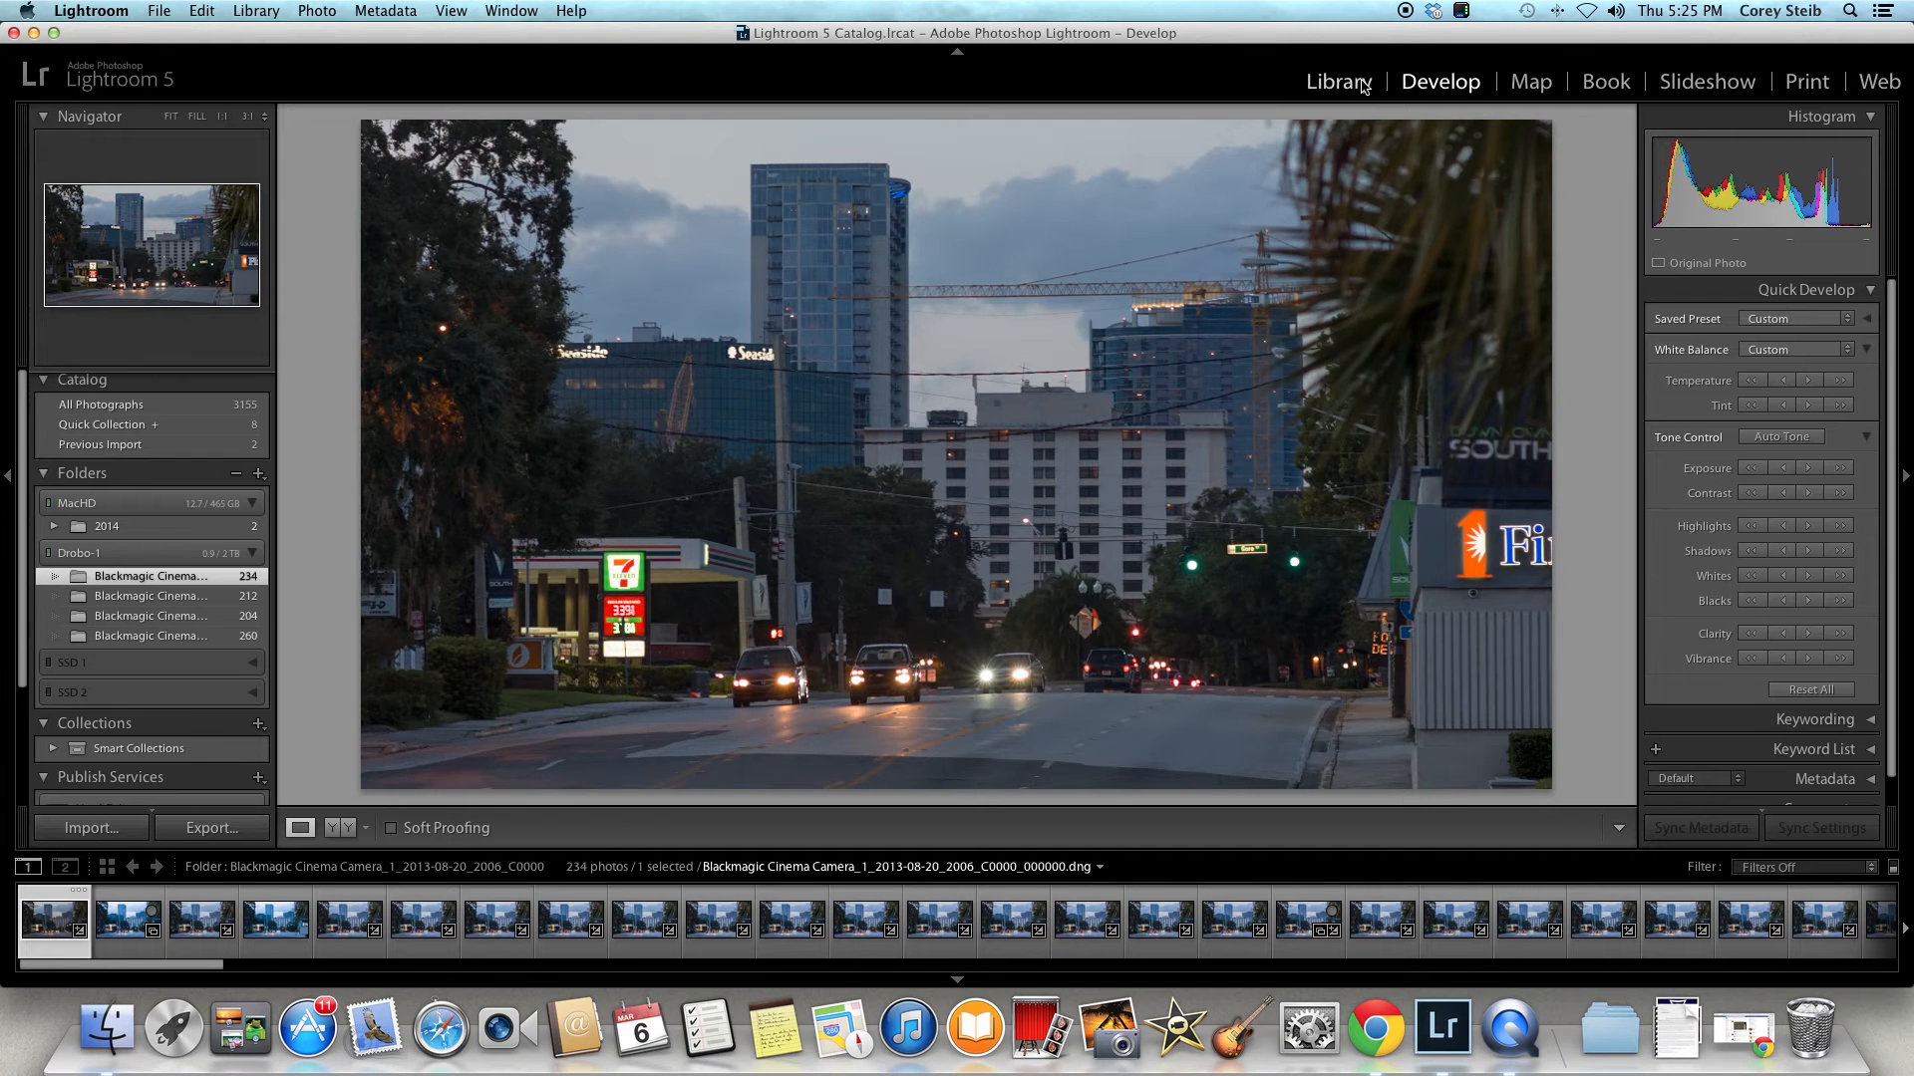
left_click(183, 634)
left_click(181, 616)
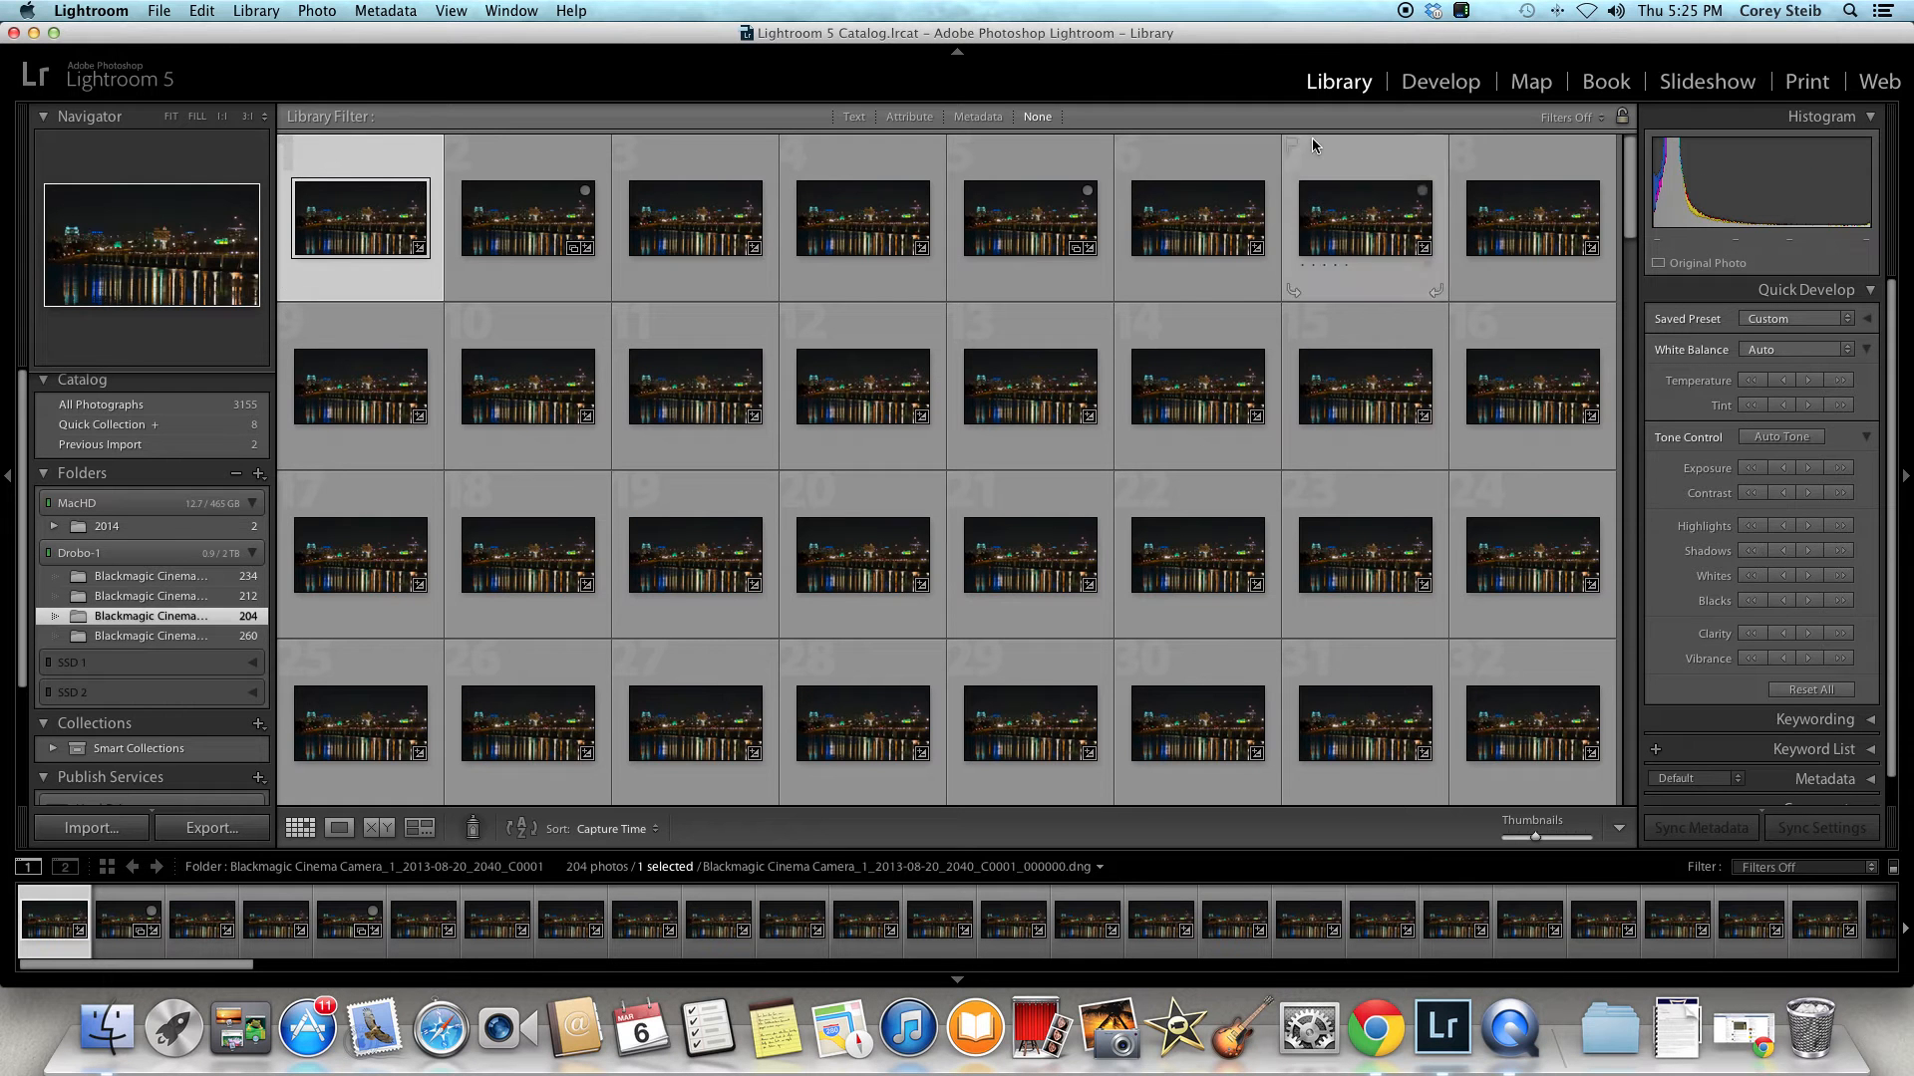
left_click(1430, 87)
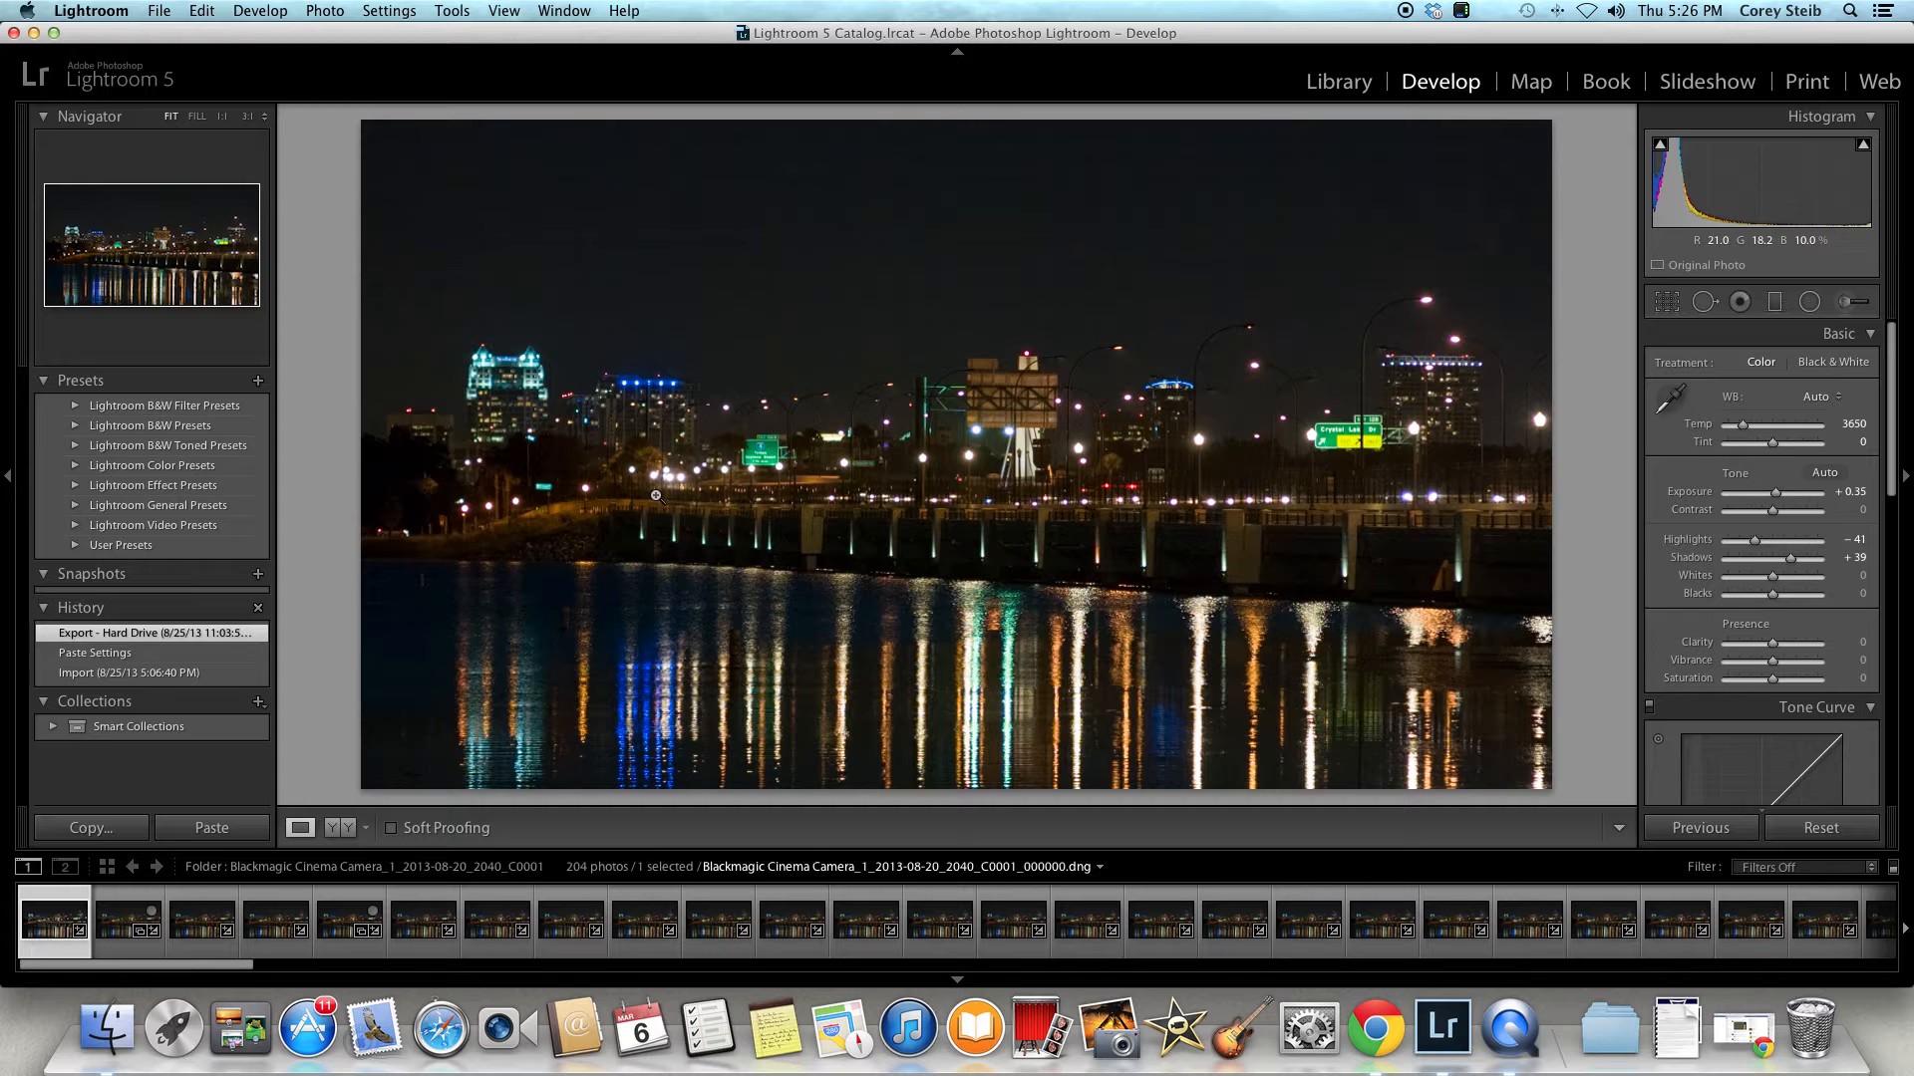
left_click(1821, 828)
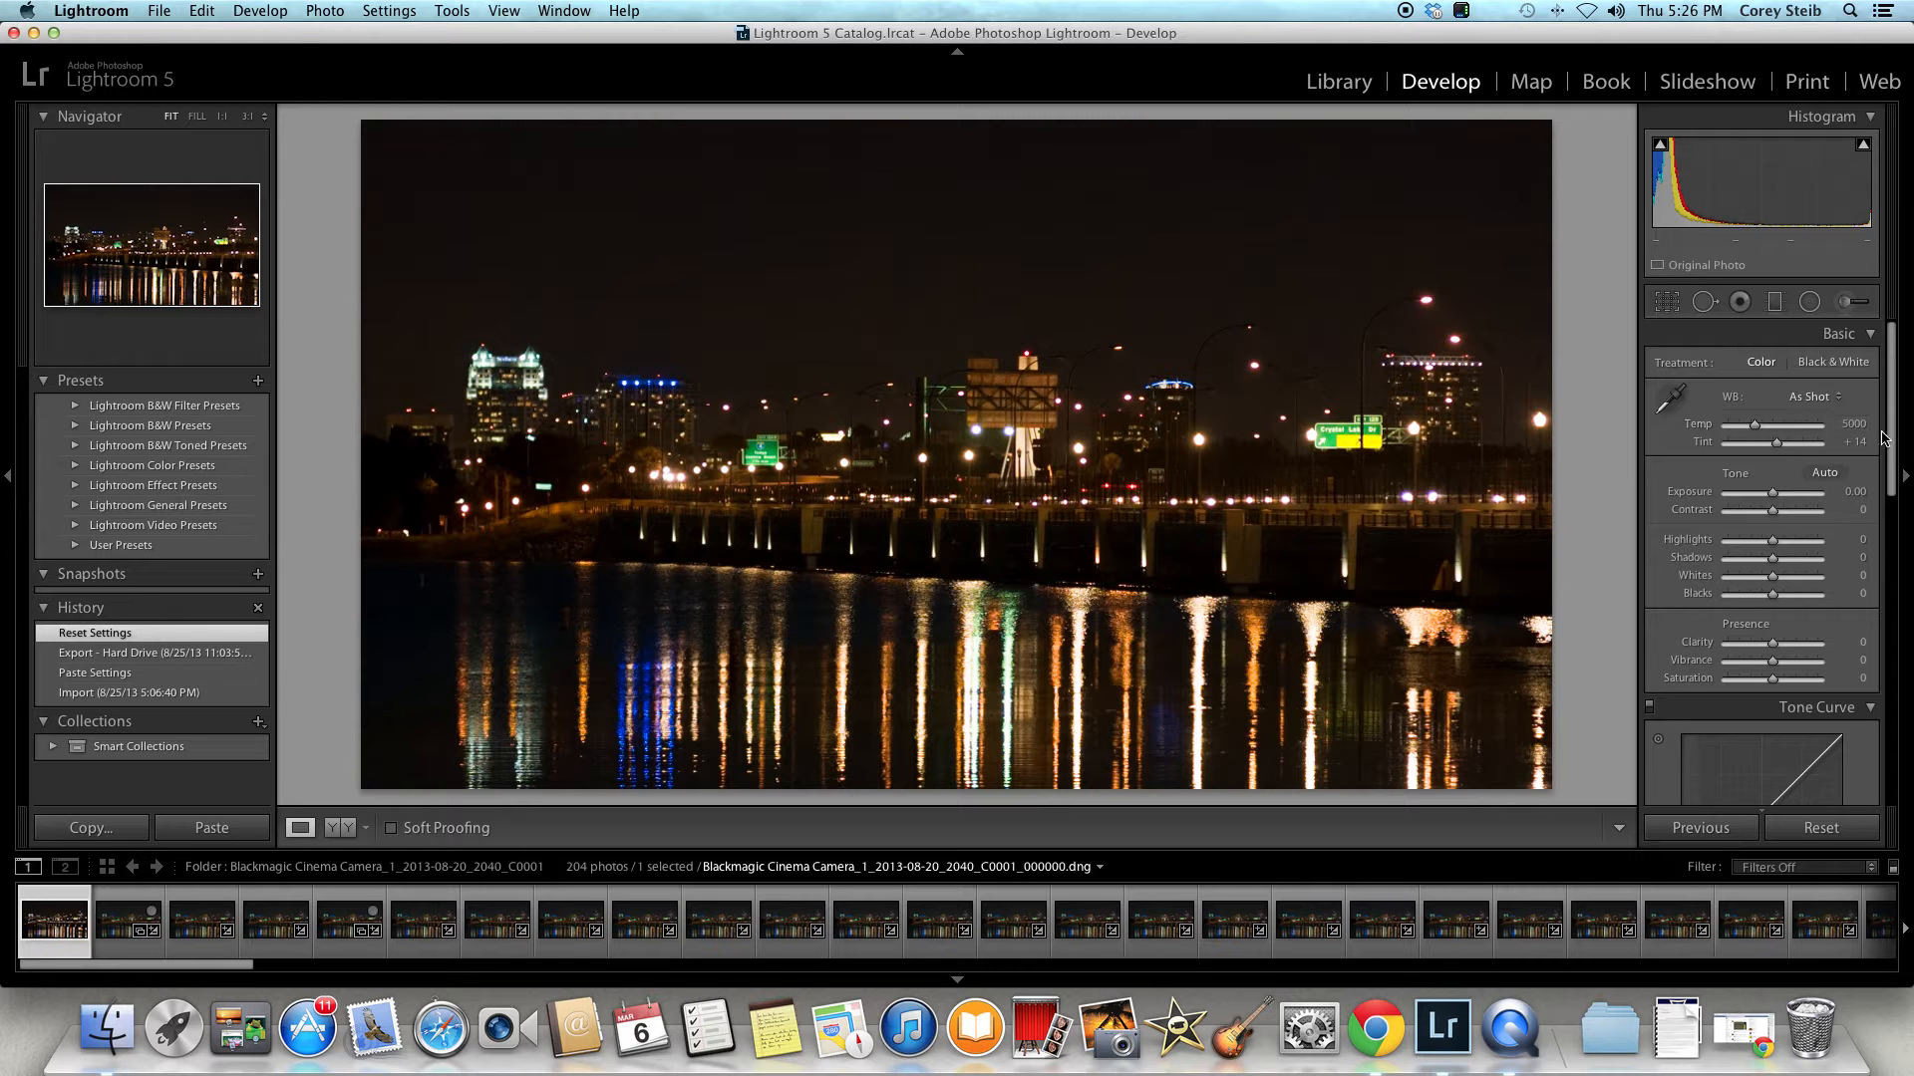
Try the Auto white balance on the night photo and return it to As Shot.
left_click(1837, 401)
left_click(1834, 410)
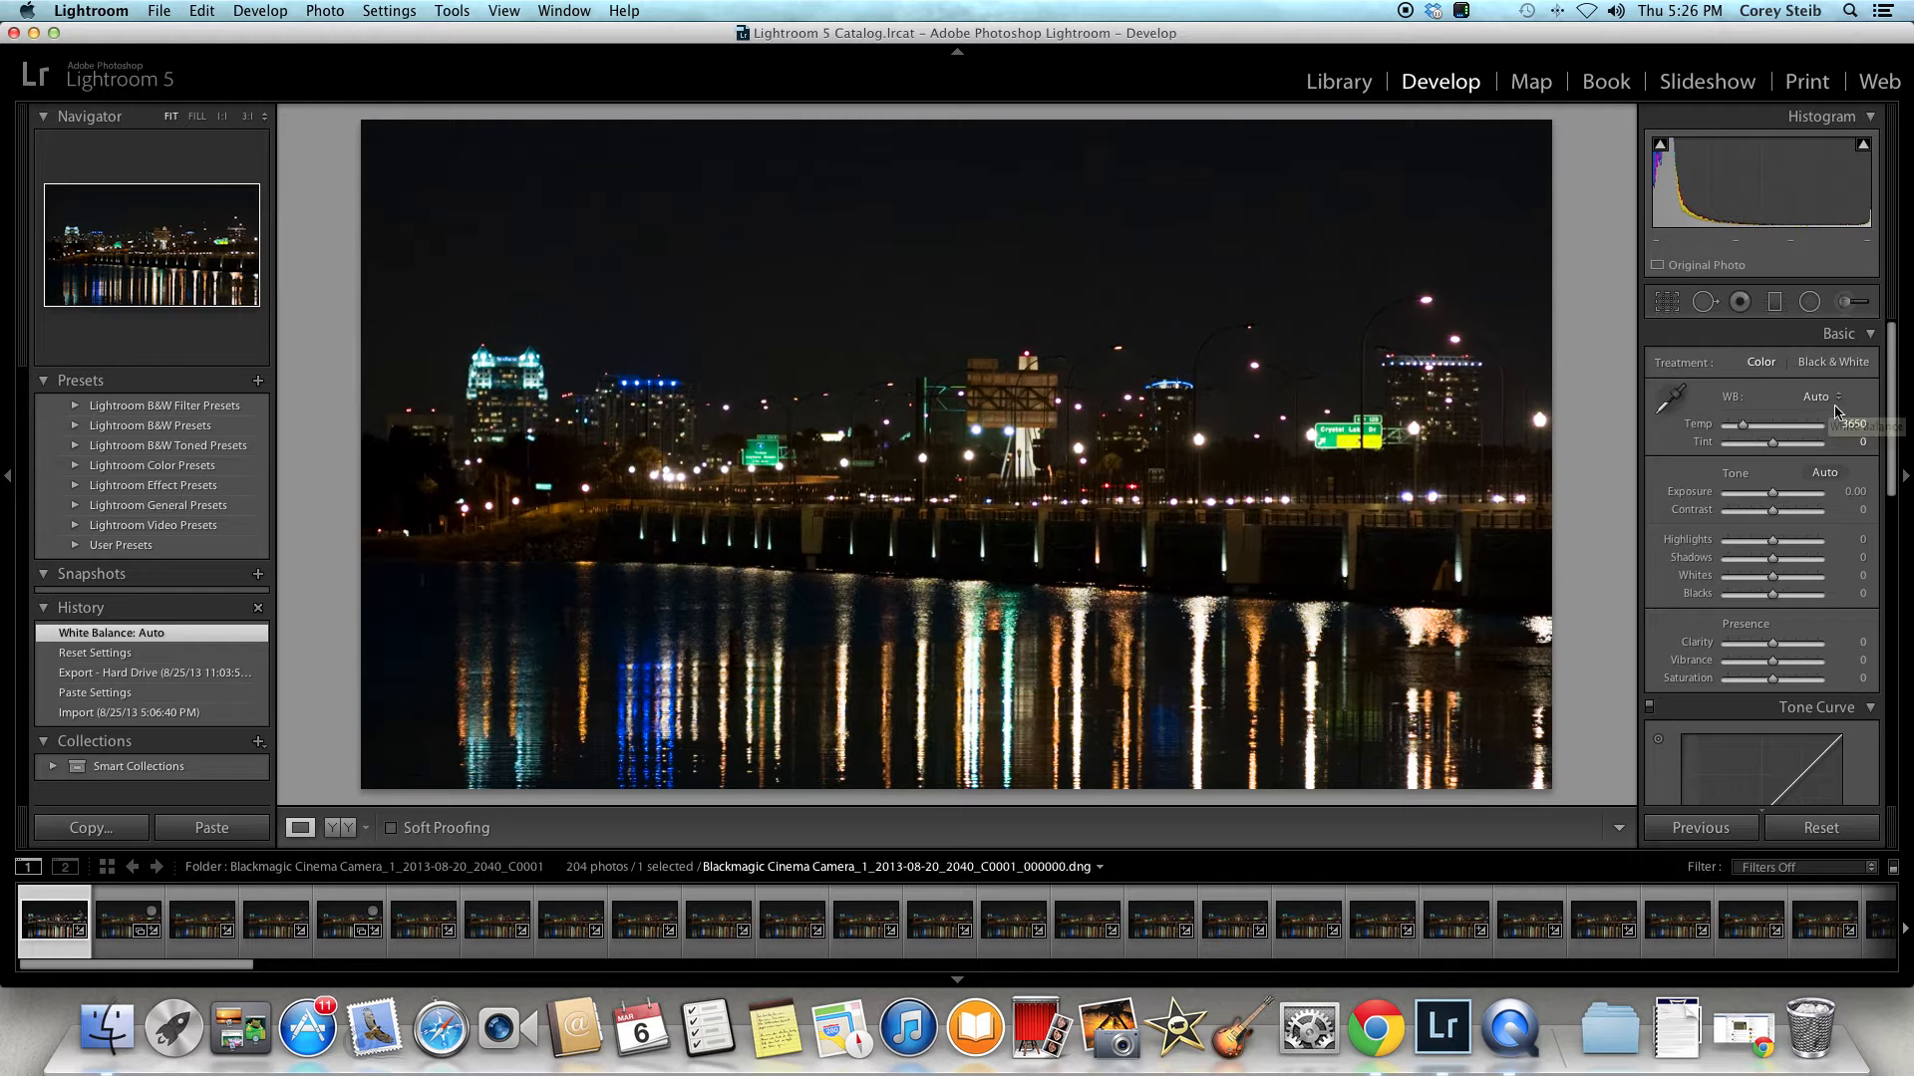
left_click(1837, 399)
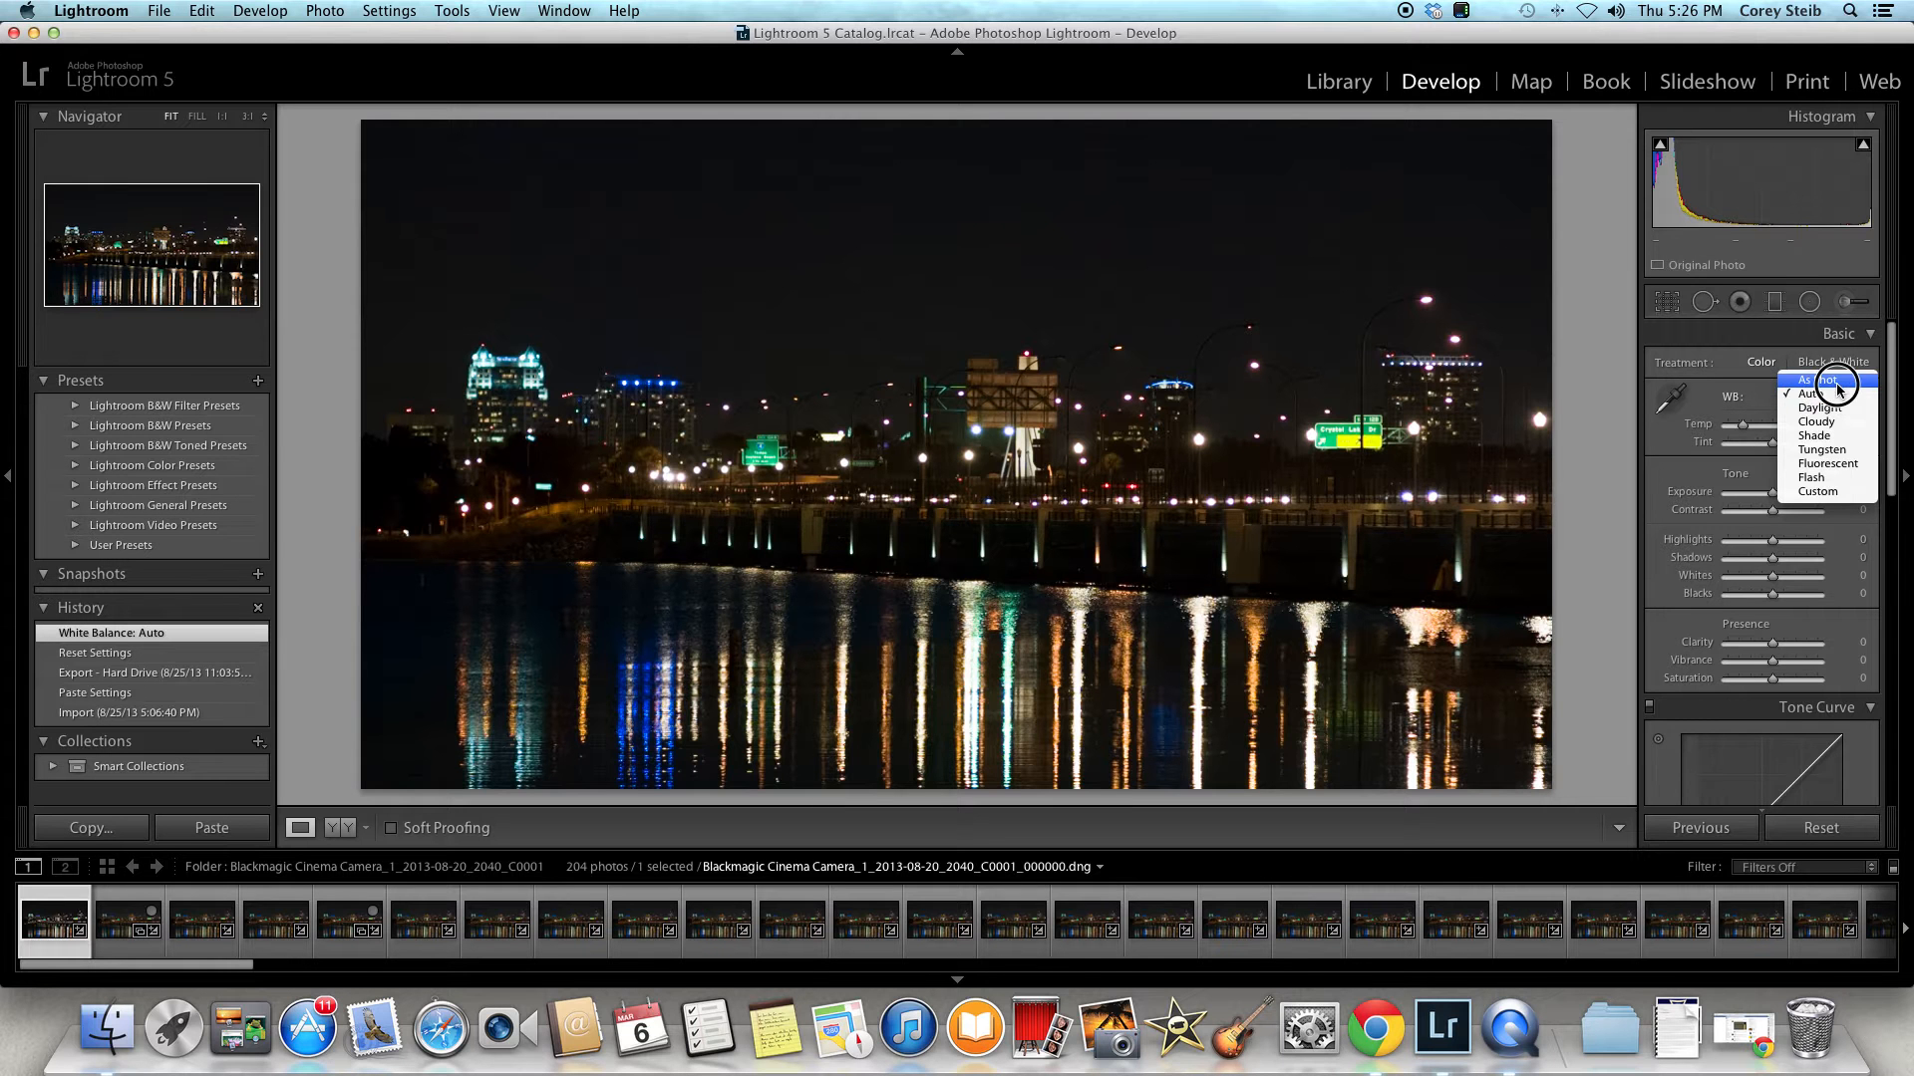
left_click(1840, 389)
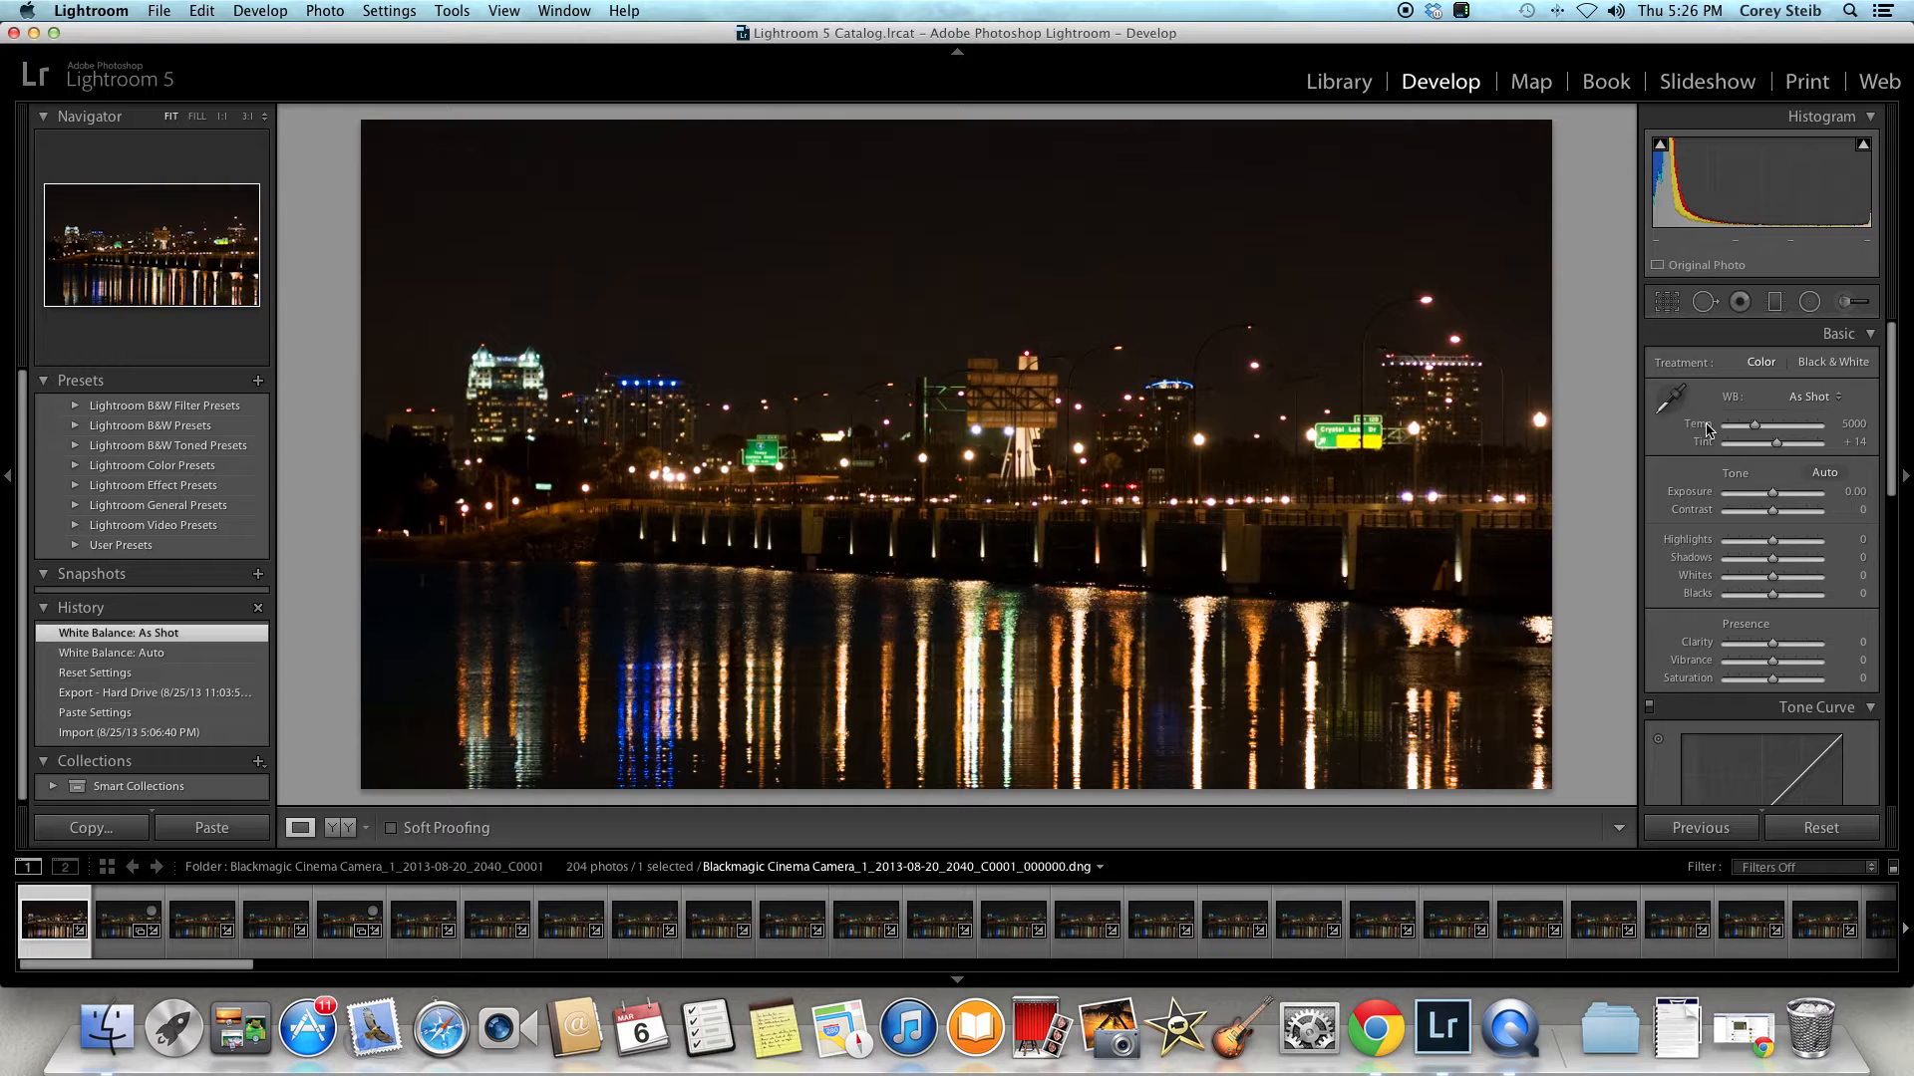
Warm the night photo by setting its colour temperature to 6825.
left_click(1757, 428)
left_click_drag(1758, 428, 1774, 434)
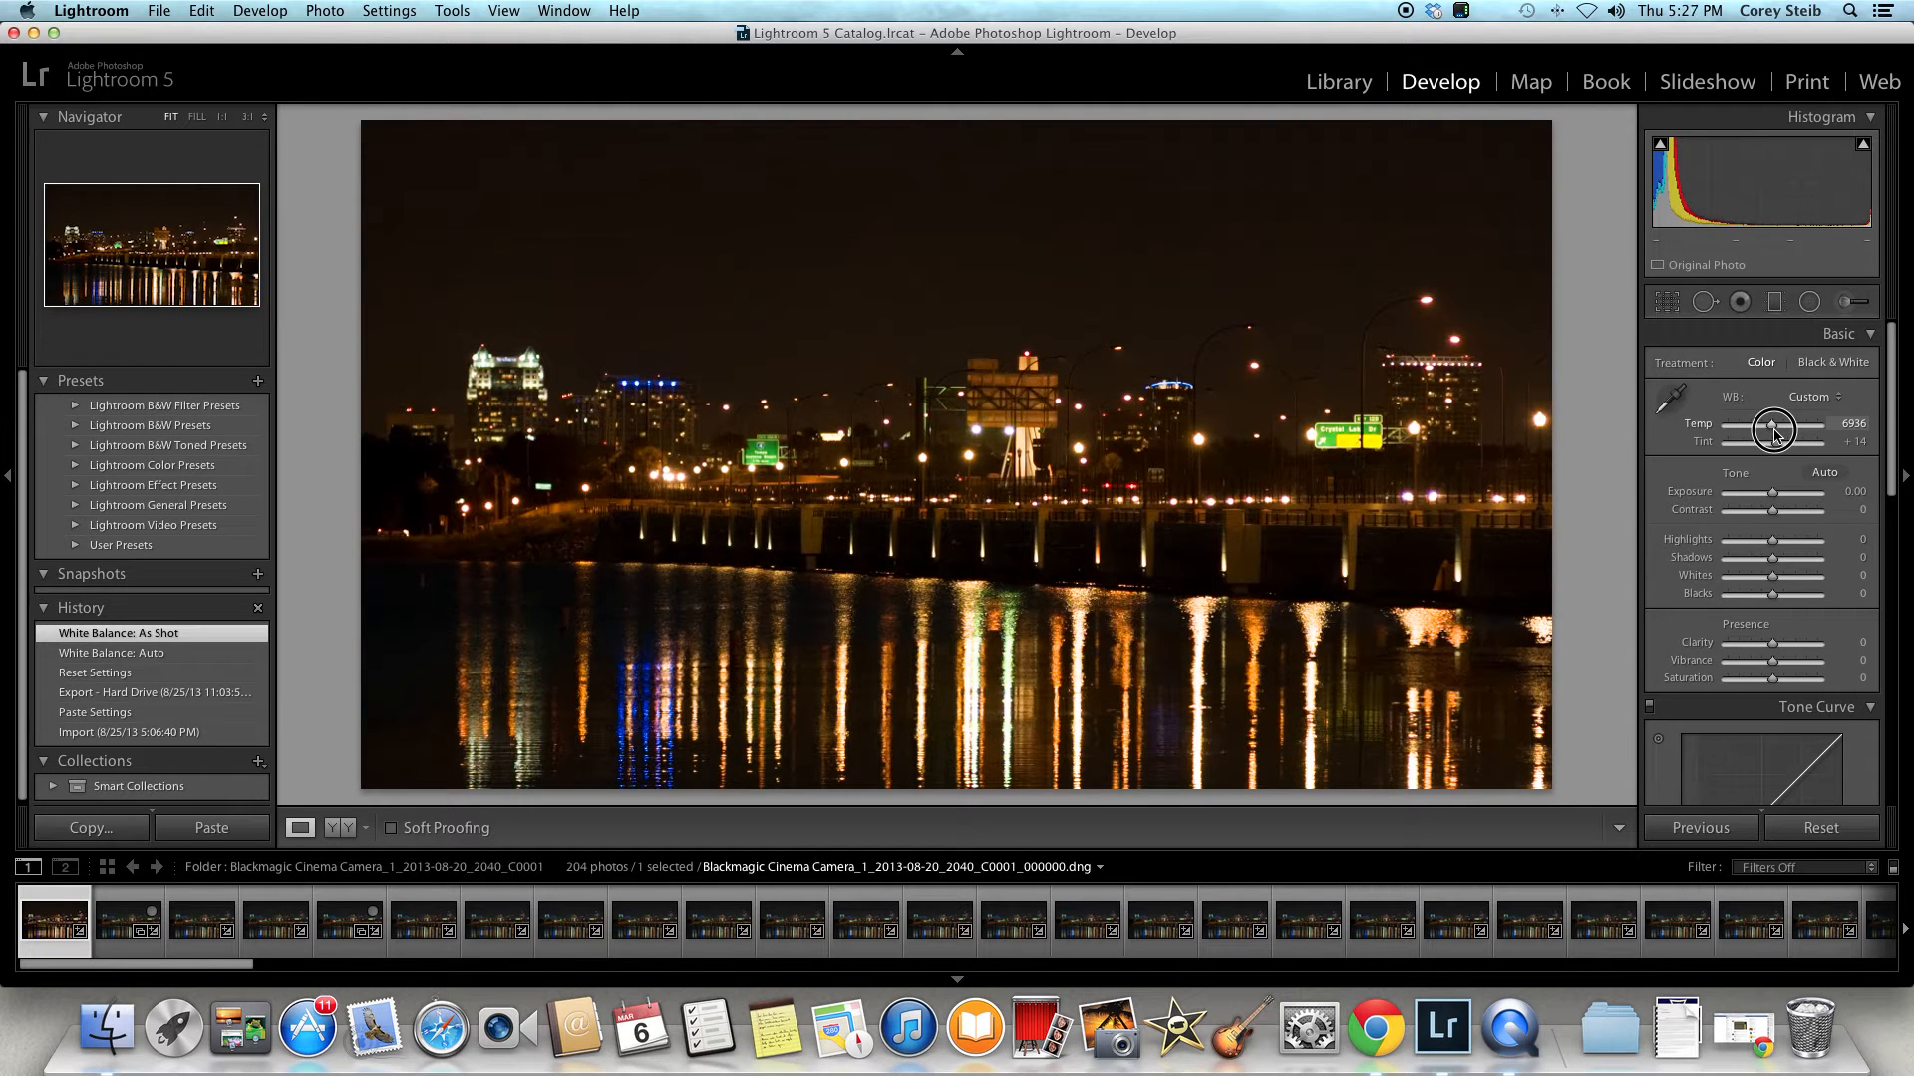
left_click_drag(1776, 434, 1772, 431)
Adjust the night photo's tone with exposure +0.60, highlights -41 and shadows +7, keeping clarity at 0.
left_click_drag(1774, 502, 1757, 547)
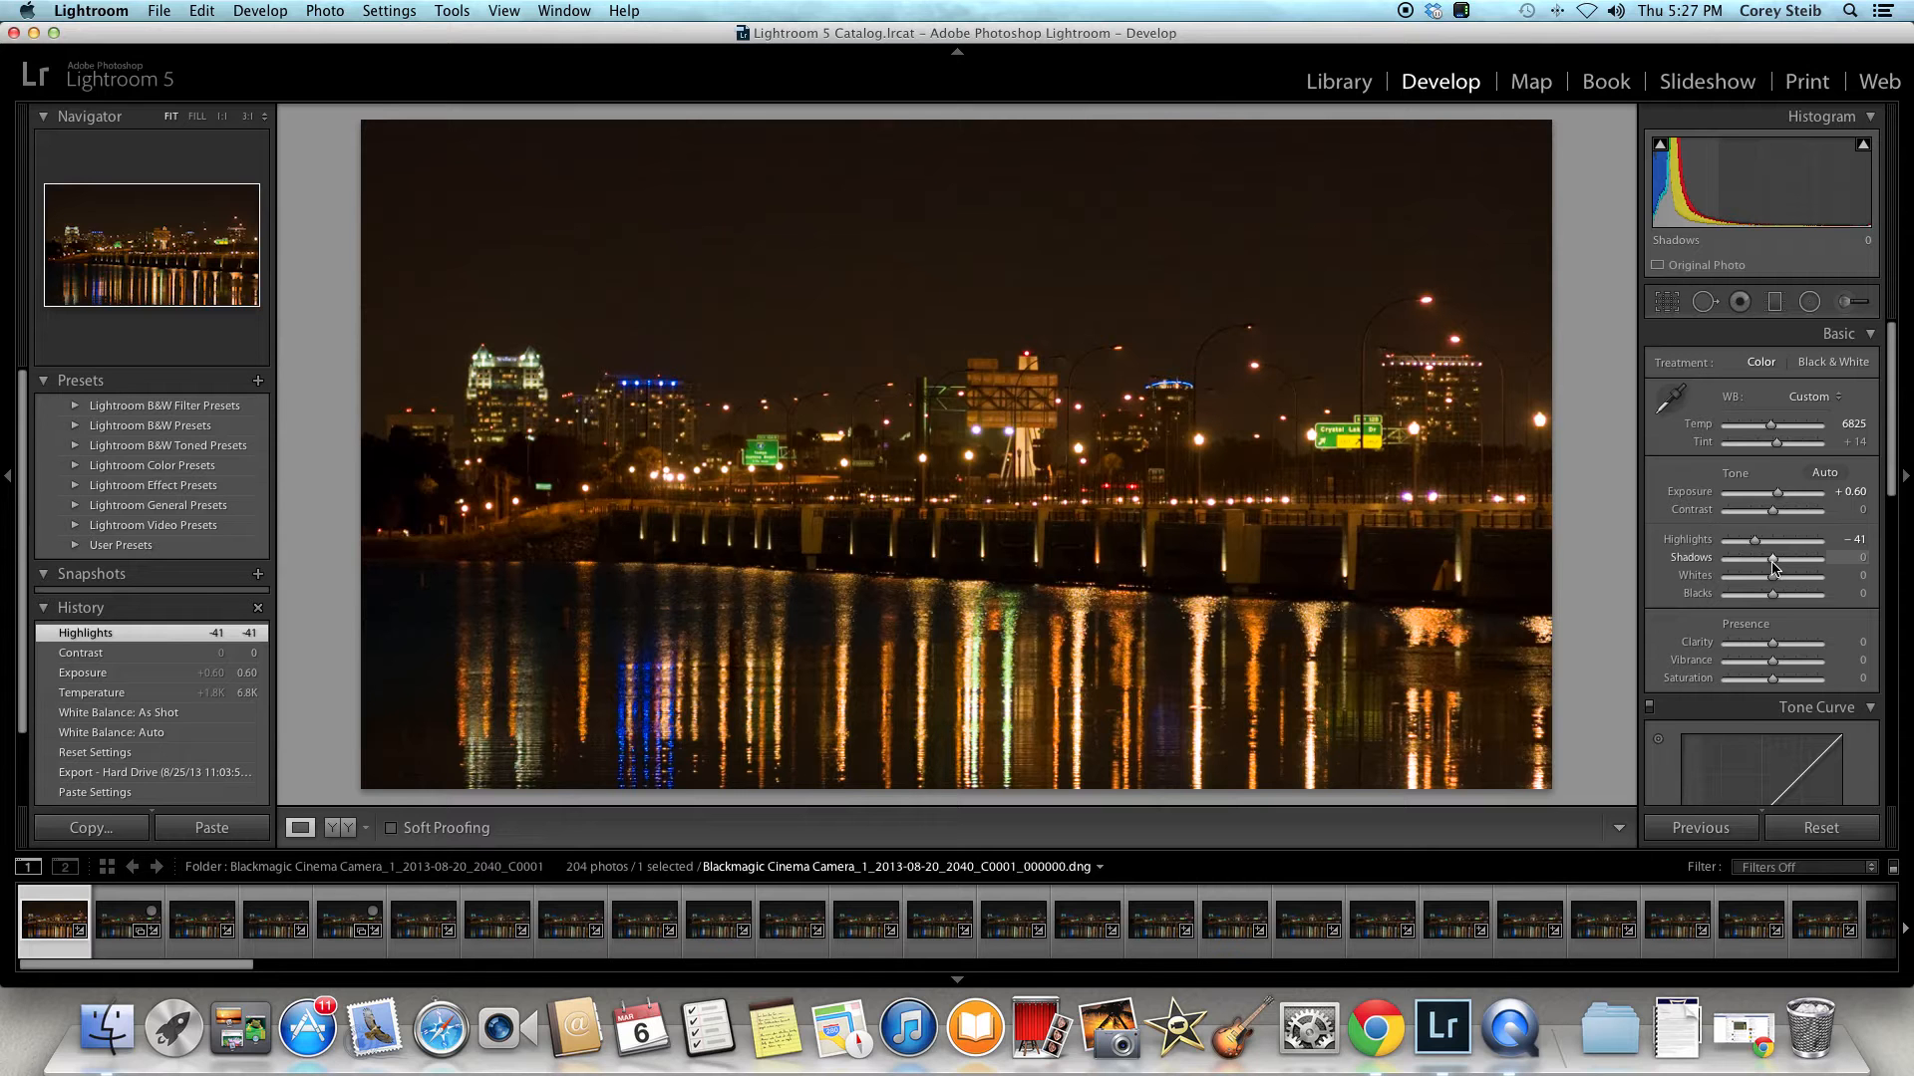
mouse_move(1773, 568)
left_mouse_down()
mouse_move(1796, 568)
mouse_move(1753, 567)
mouse_move(1776, 567)
left_mouse_up()
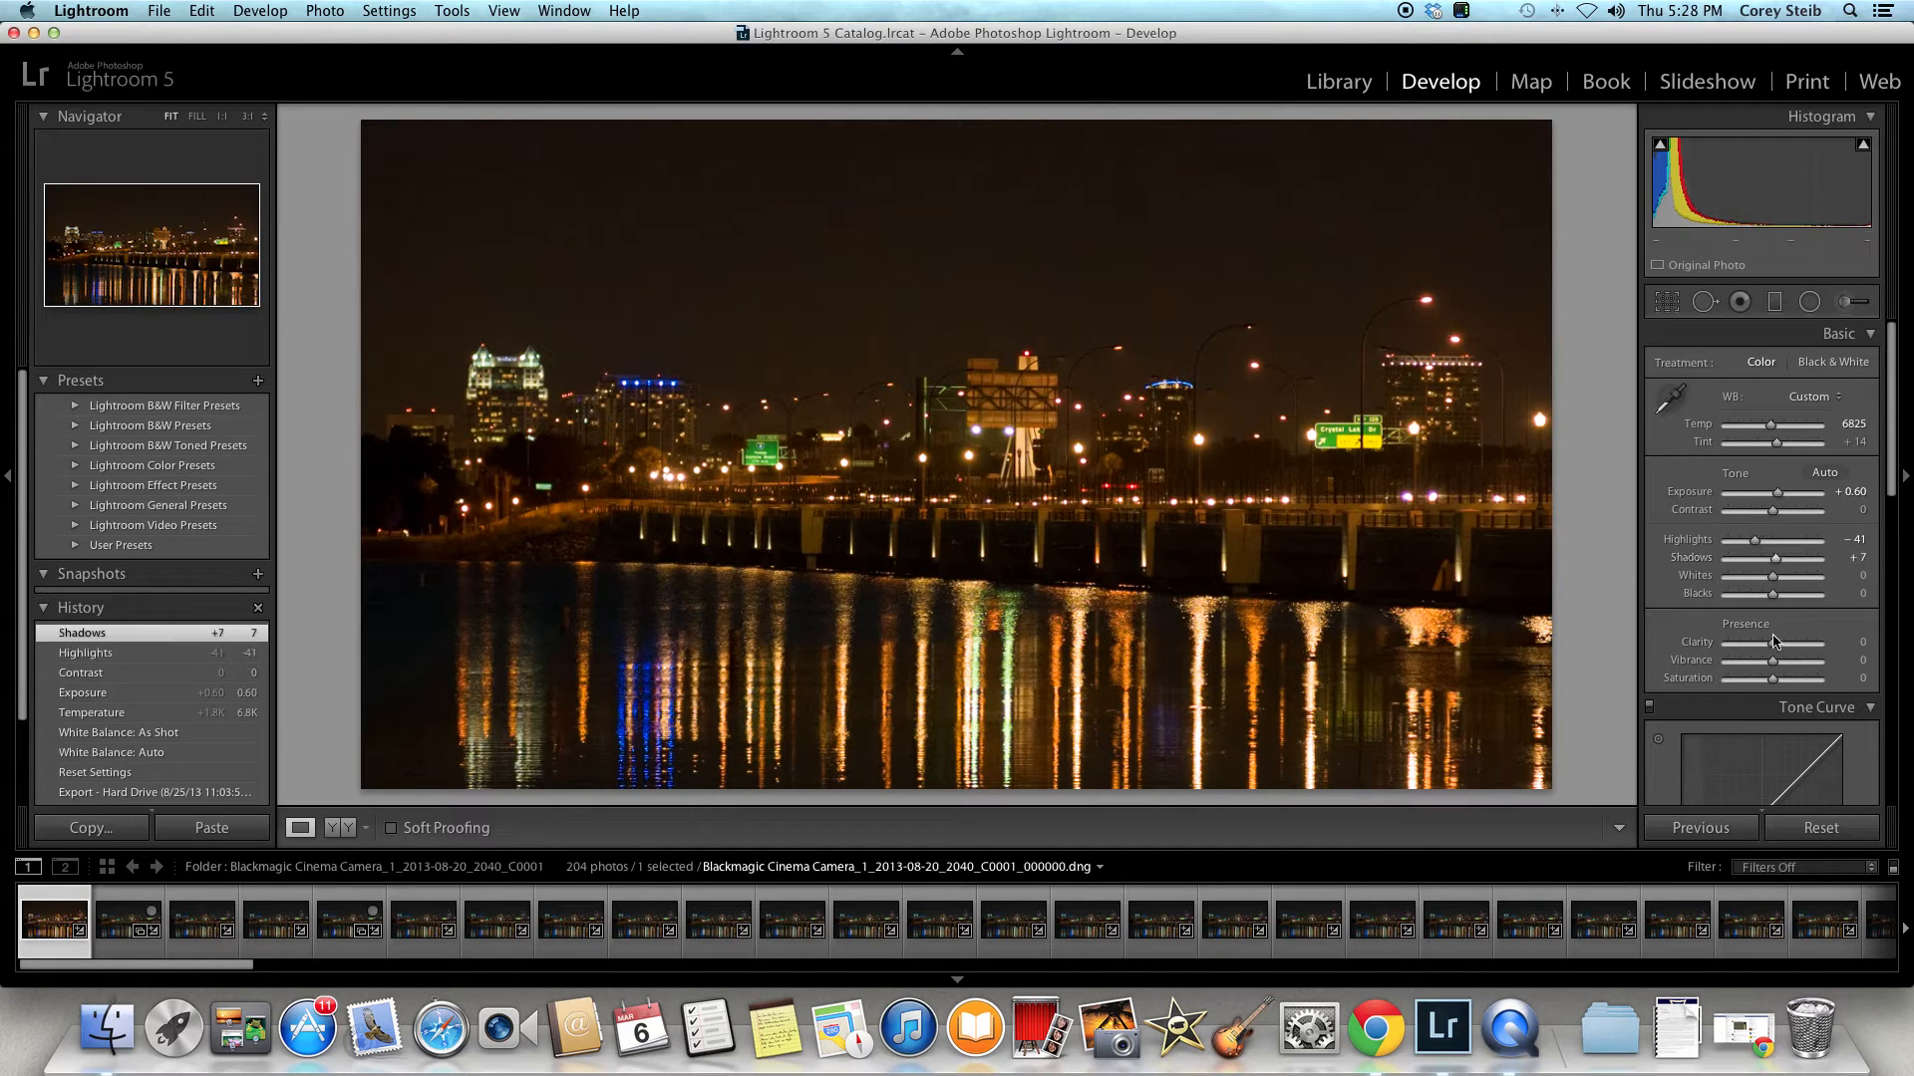
mouse_move(1773, 644)
left_mouse_down()
mouse_move(1804, 649)
mouse_move(1772, 648)
left_mouse_up()
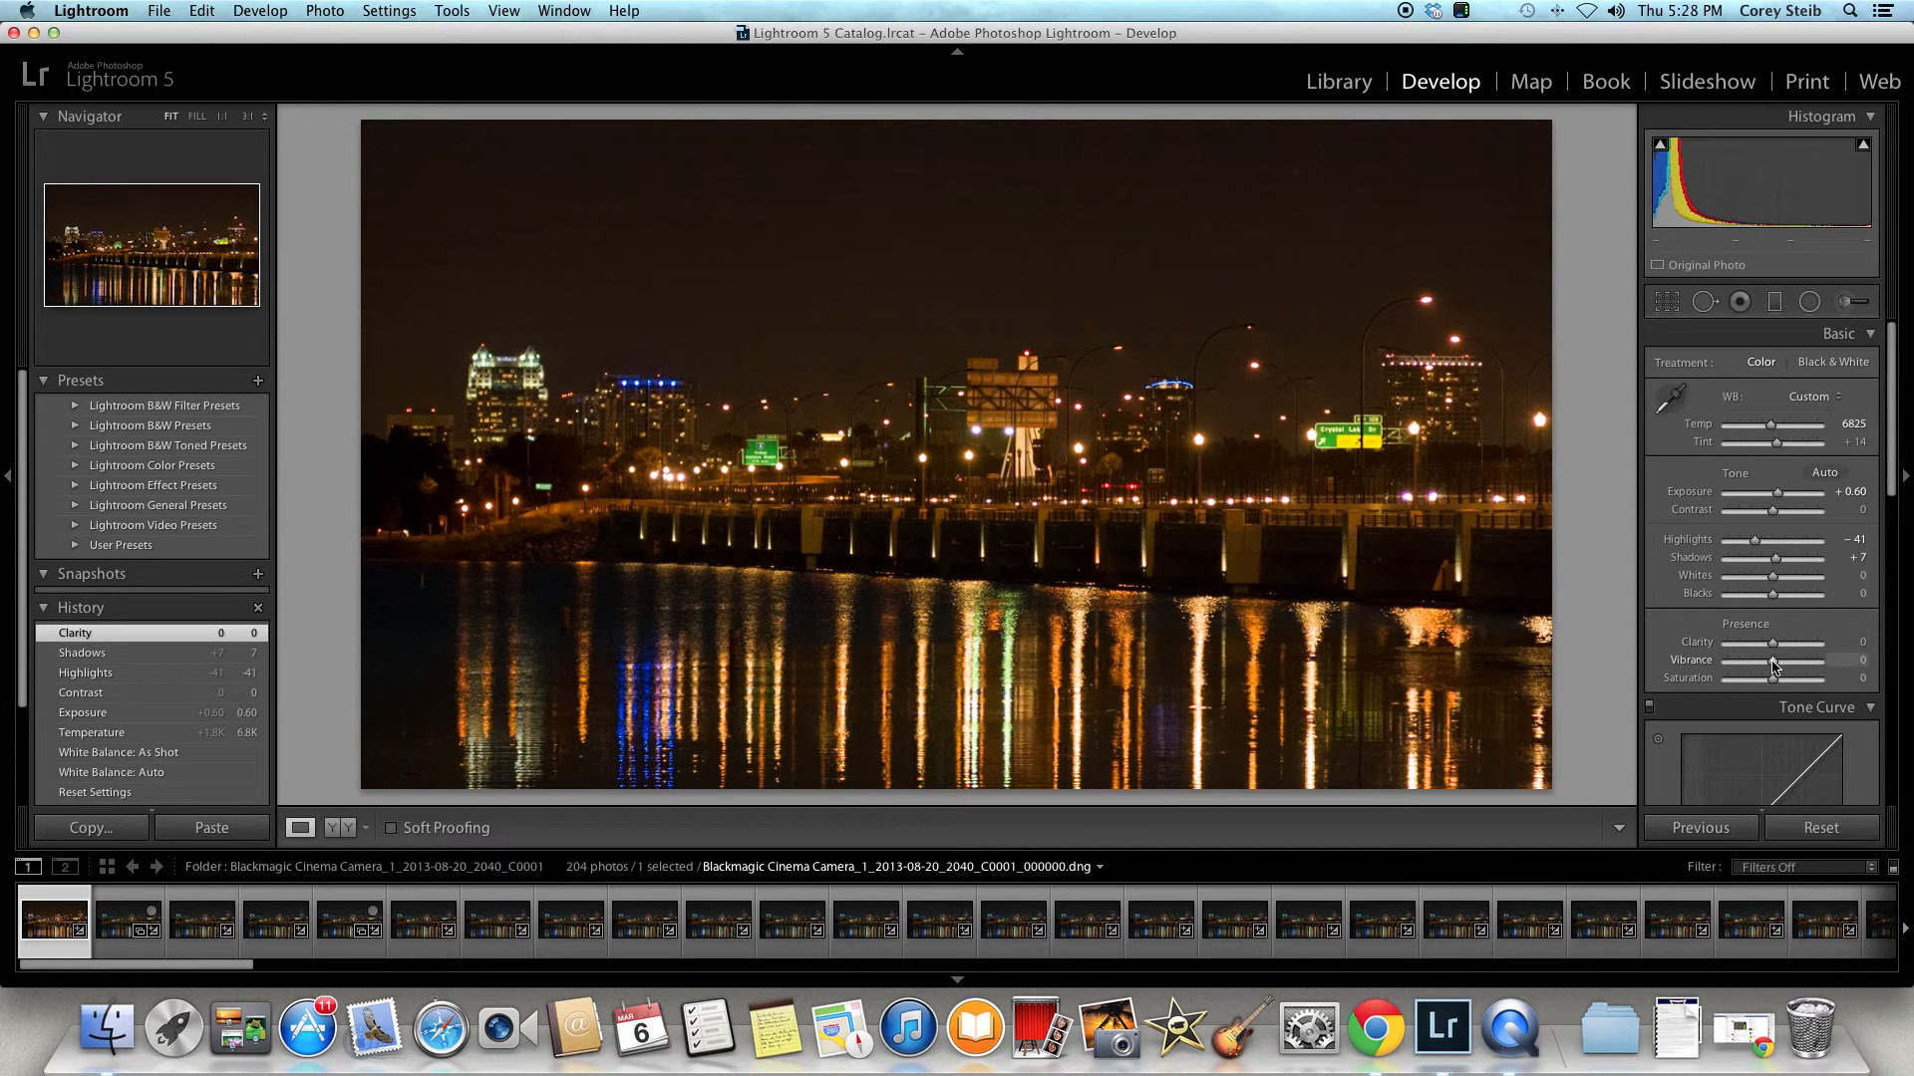
Set the night photo's vibrance to -4, and try saturation at -100 before returning it to 0.
mouse_move(1774, 666)
left_mouse_down()
mouse_move(1813, 669)
mouse_move(1740, 667)
mouse_move(1804, 681)
left_mouse_up()
left_click_drag(1807, 683, 1698, 685)
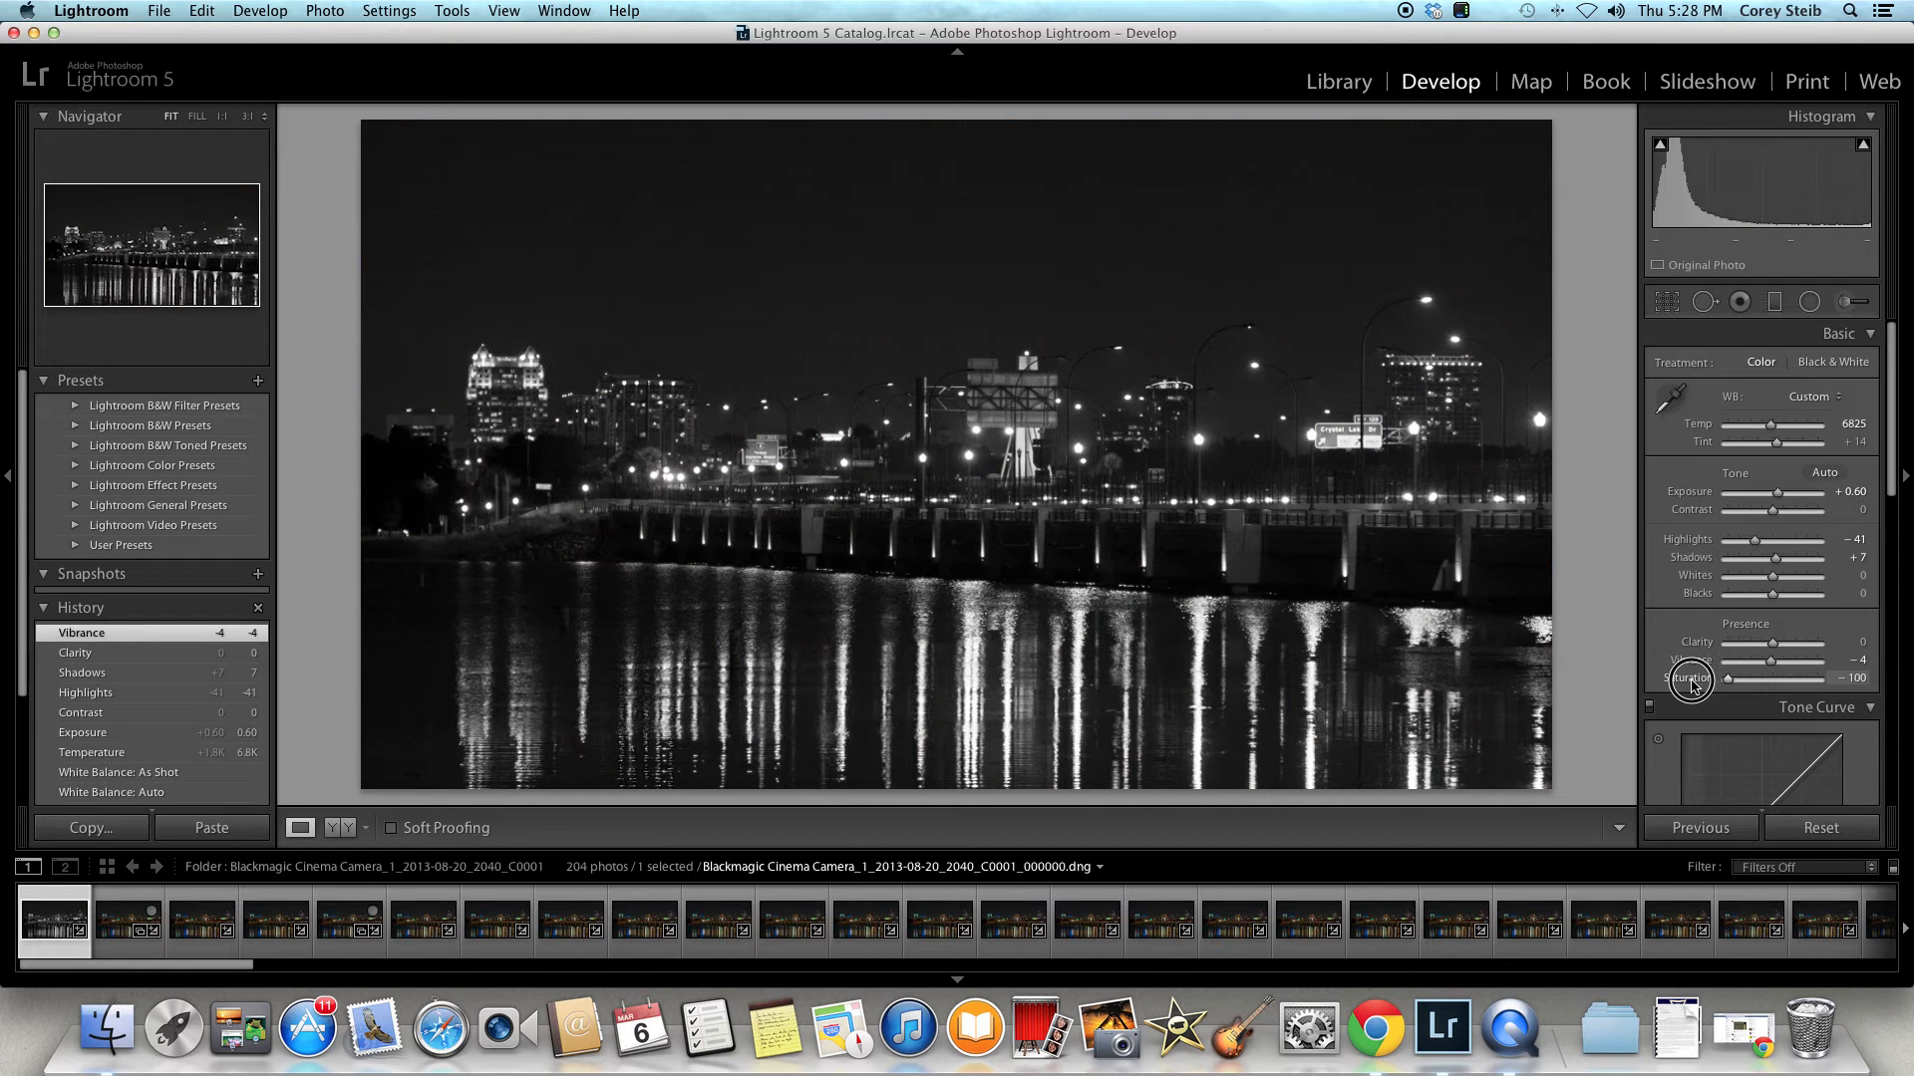
left_click_drag(1690, 685, 1772, 683)
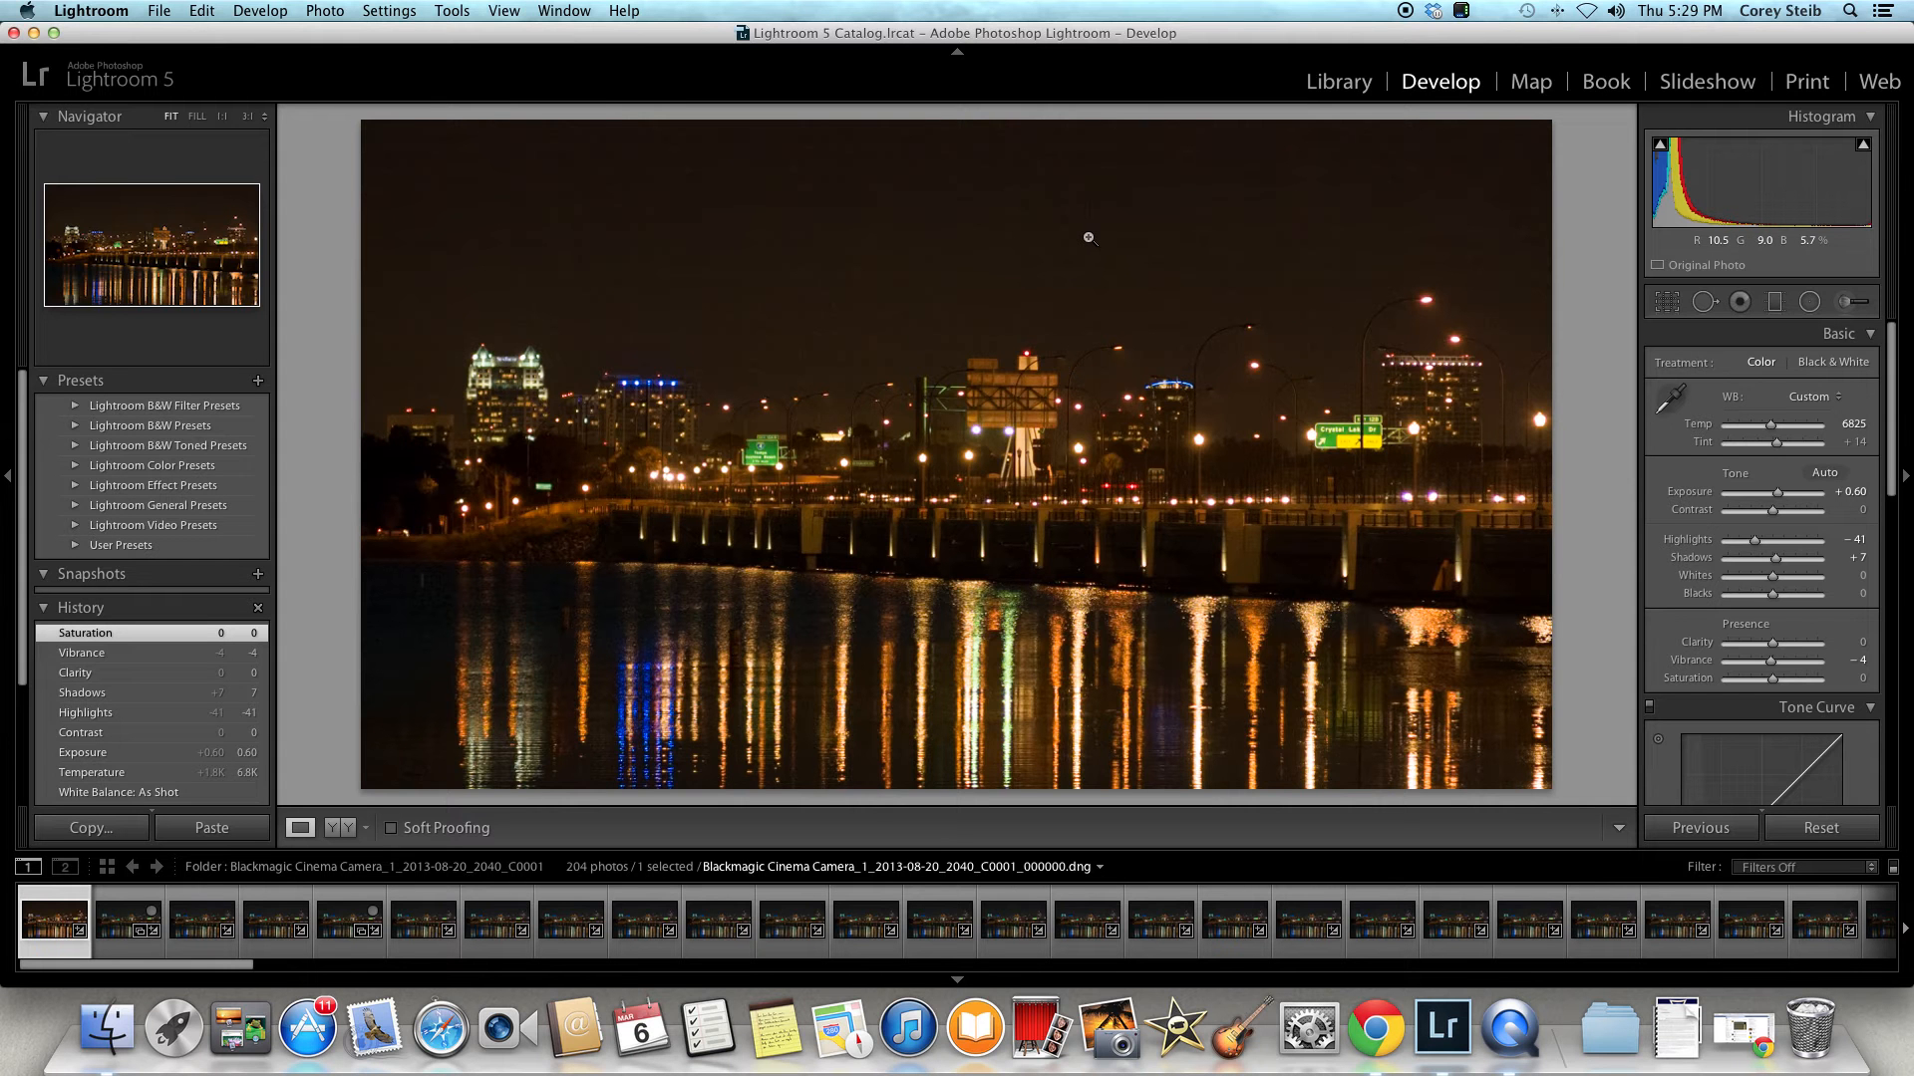
Copy the edited night photo's develop settings with the current selection of setting groups in Copy Settings.
left_click(1328, 89)
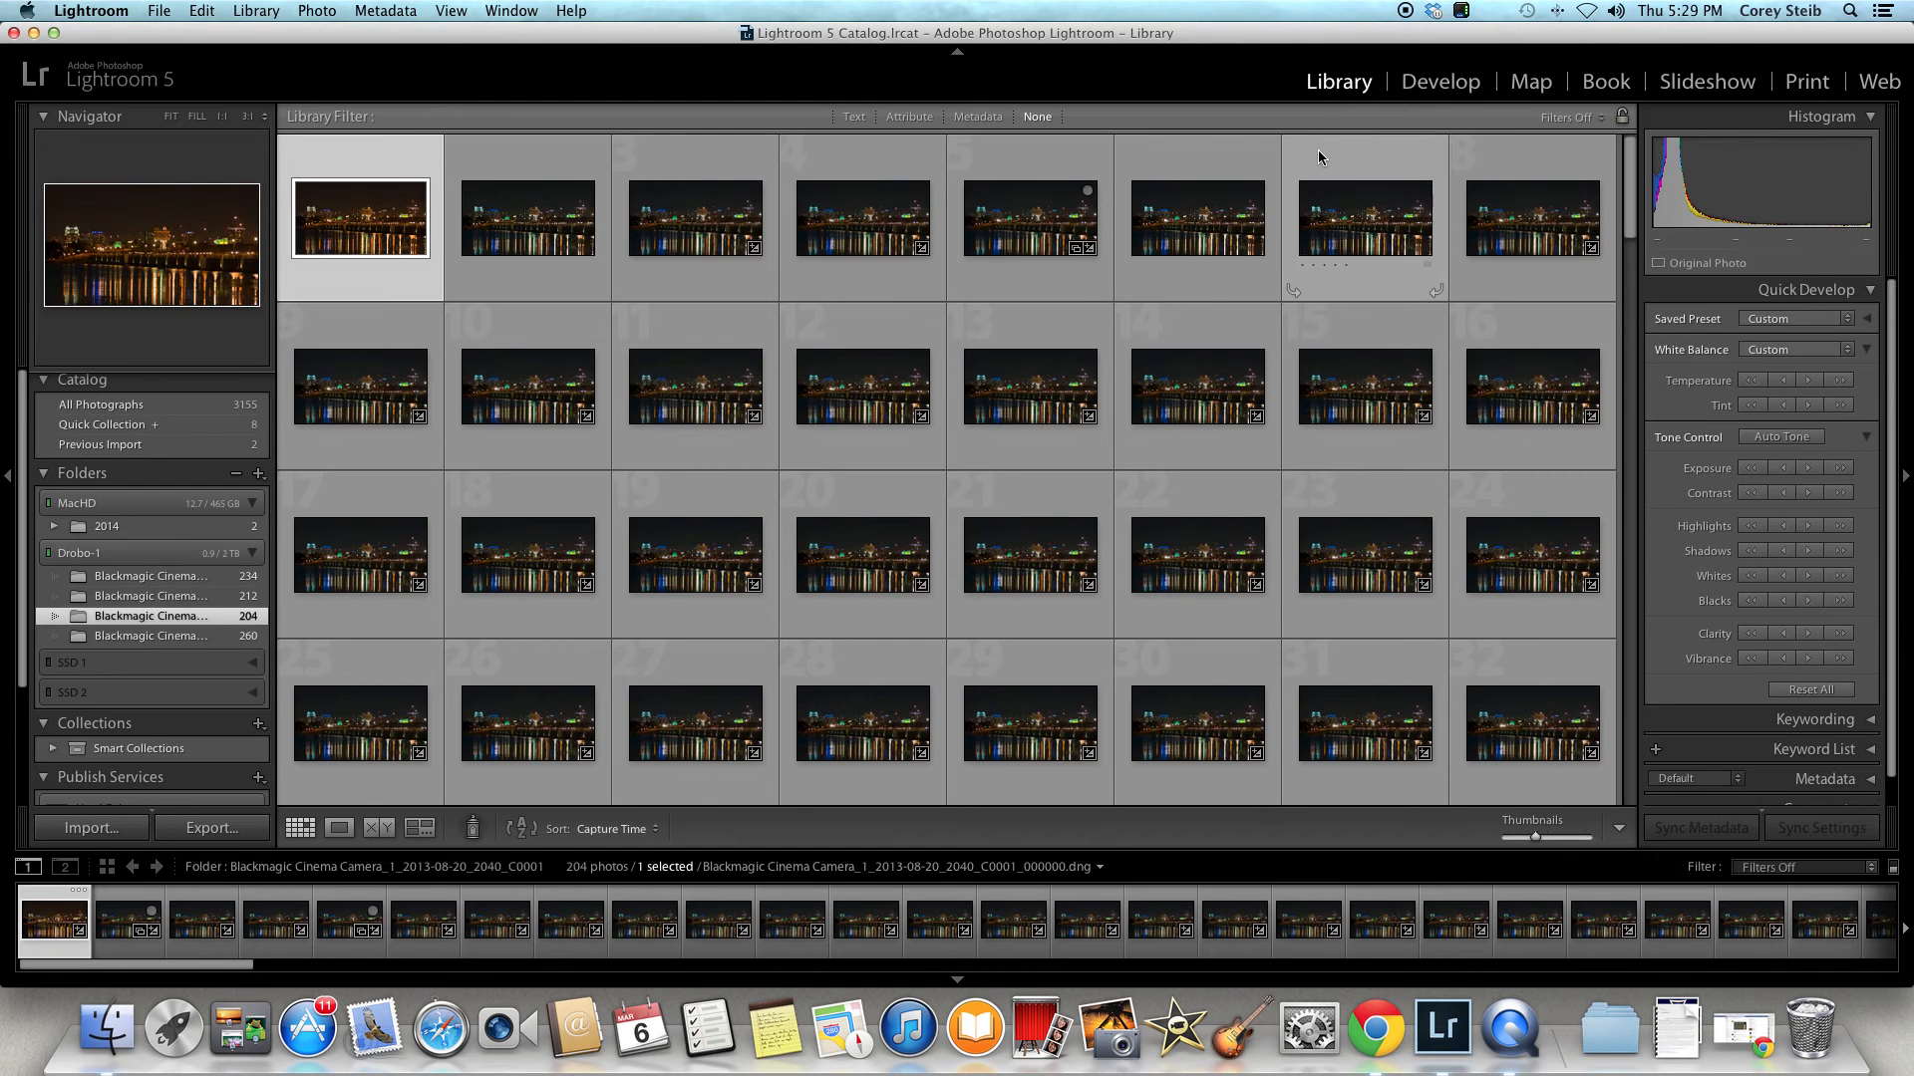
left_click(1447, 97)
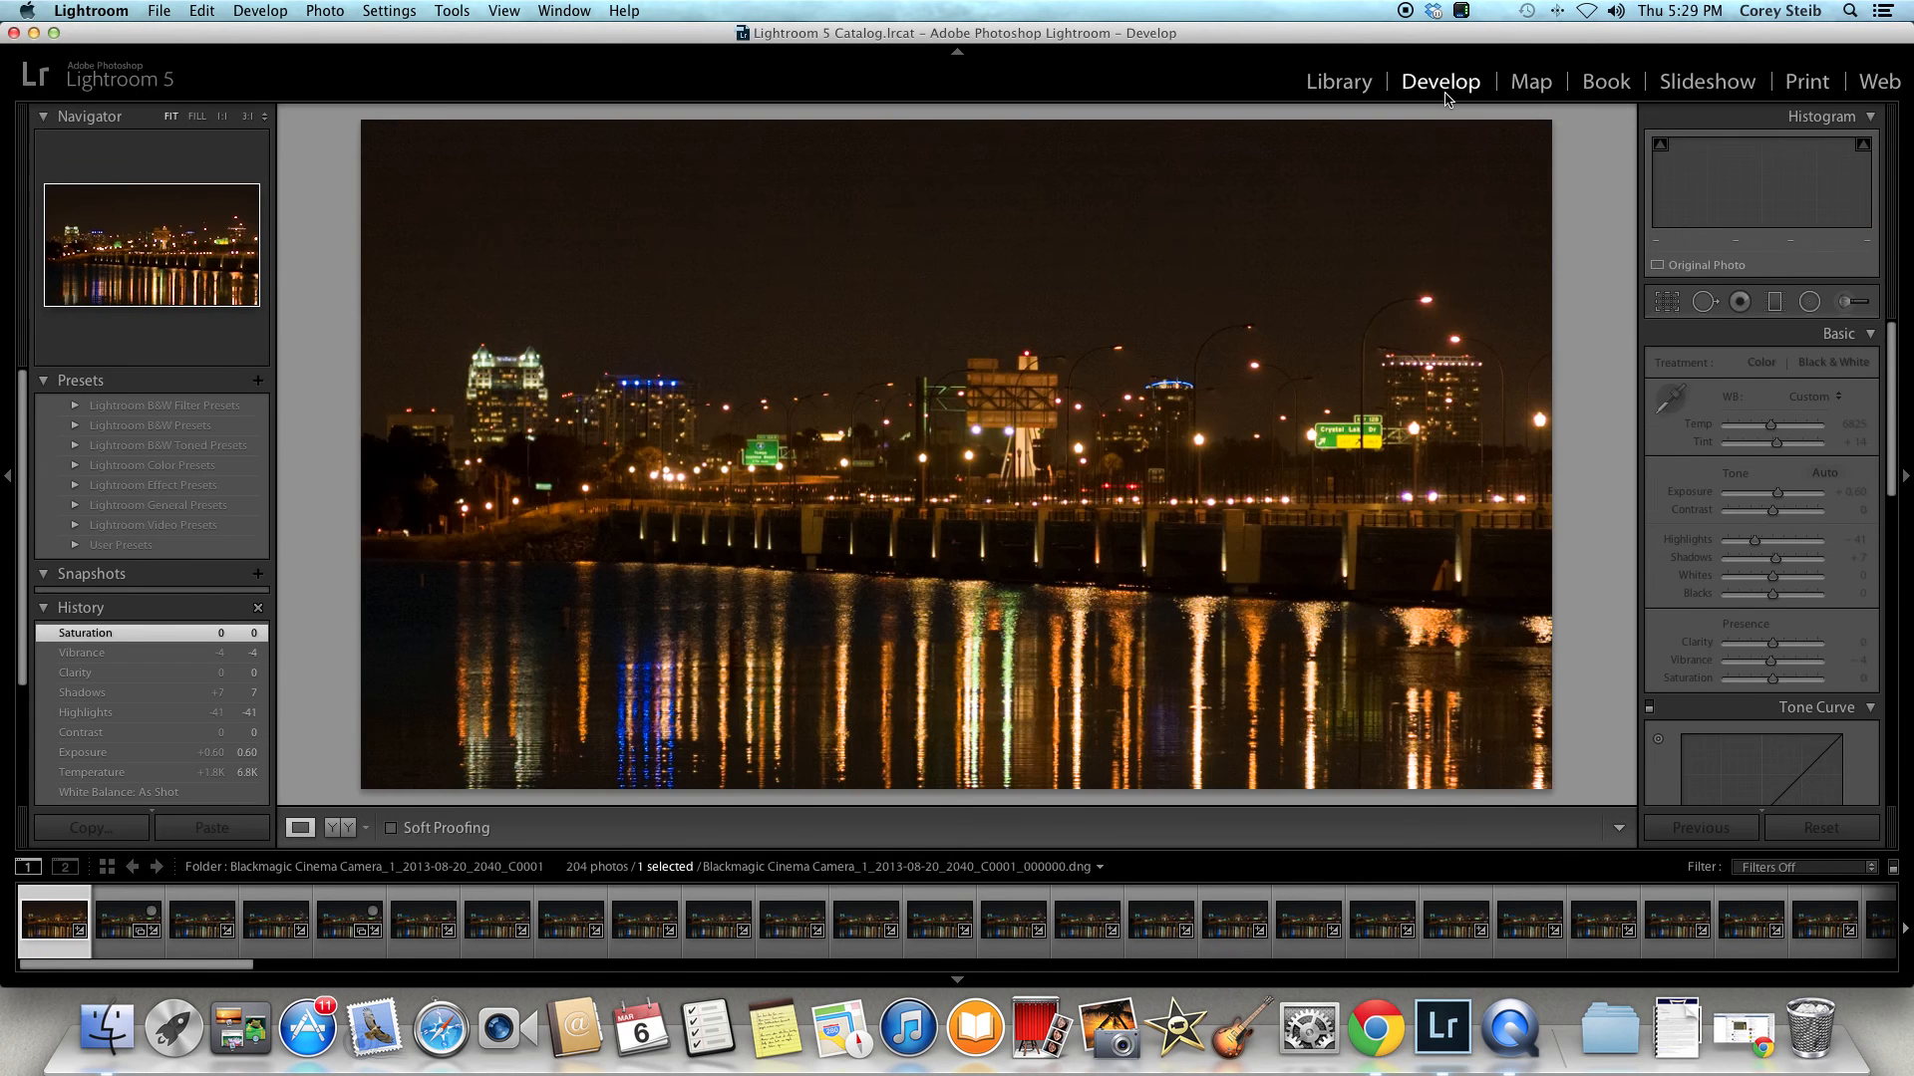
left_click(386, 12)
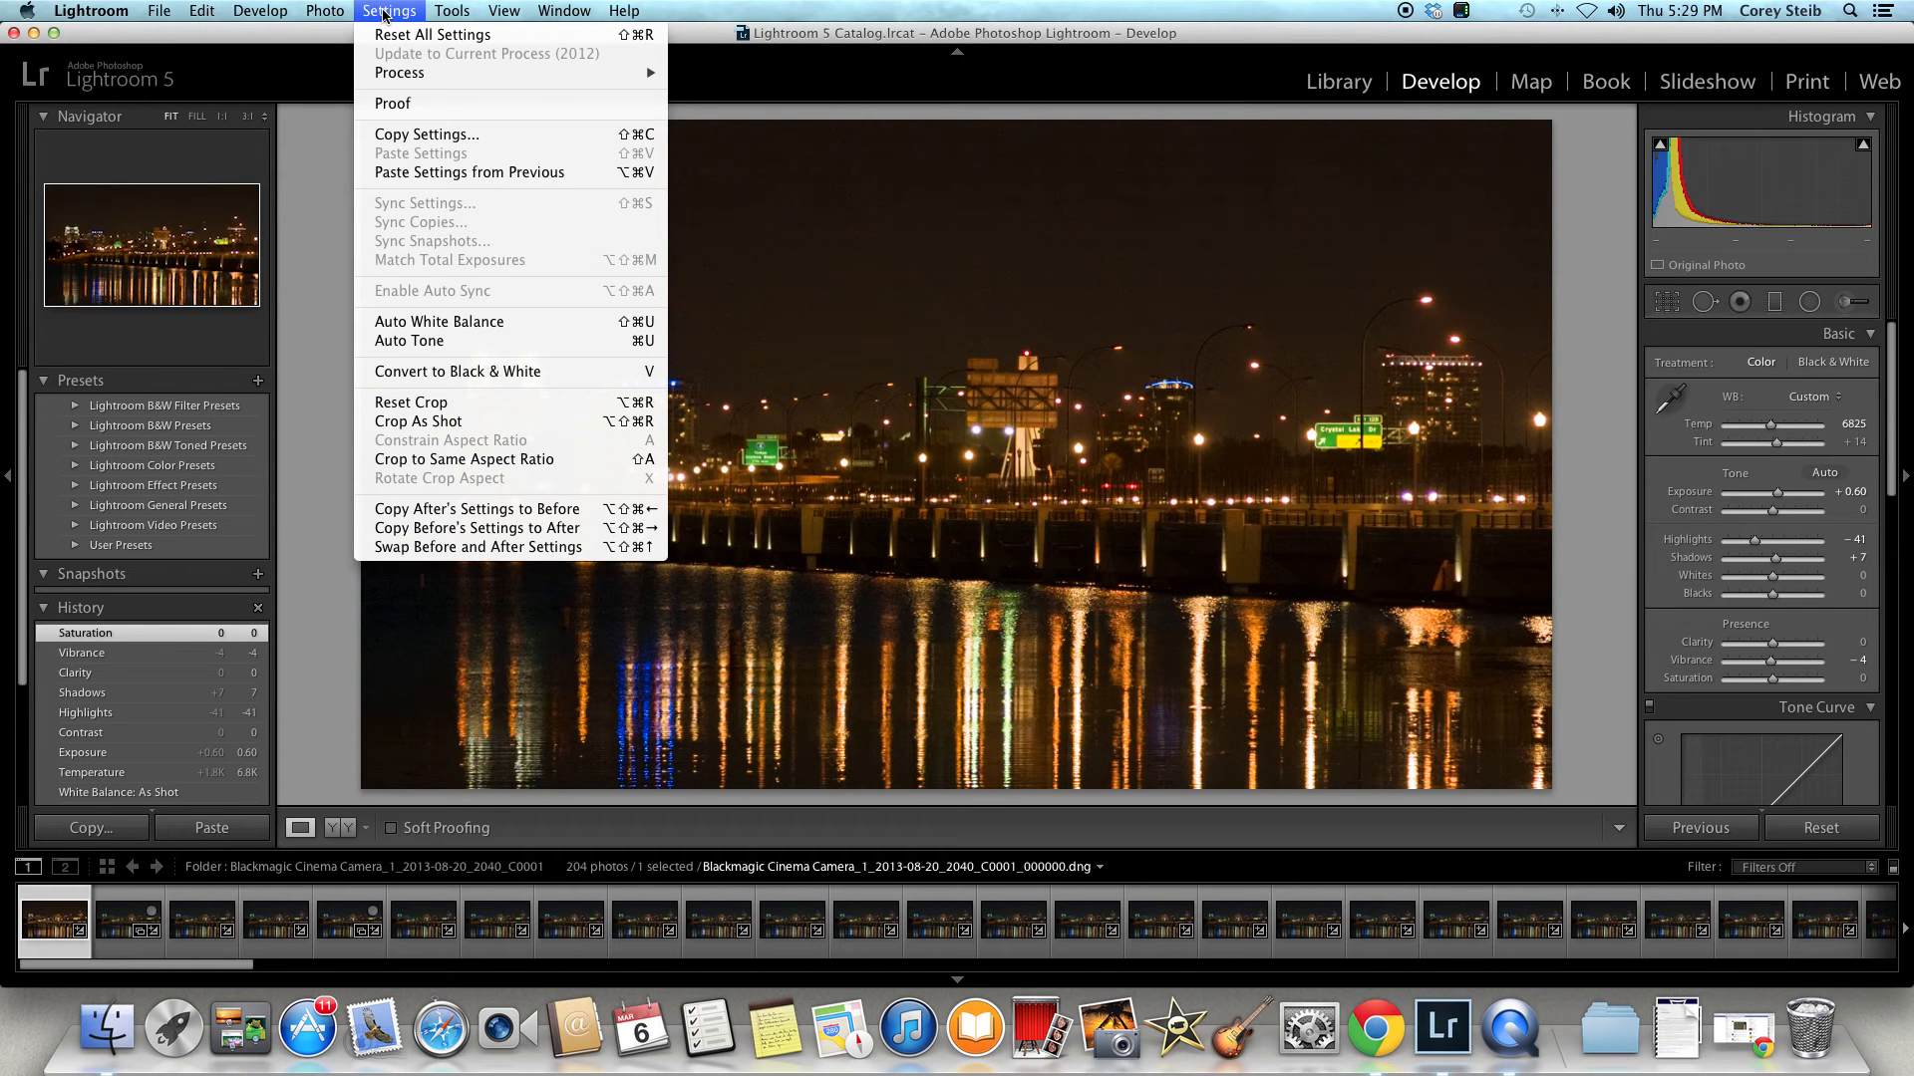
mouse_move(326, 14)
left_click(449, 138)
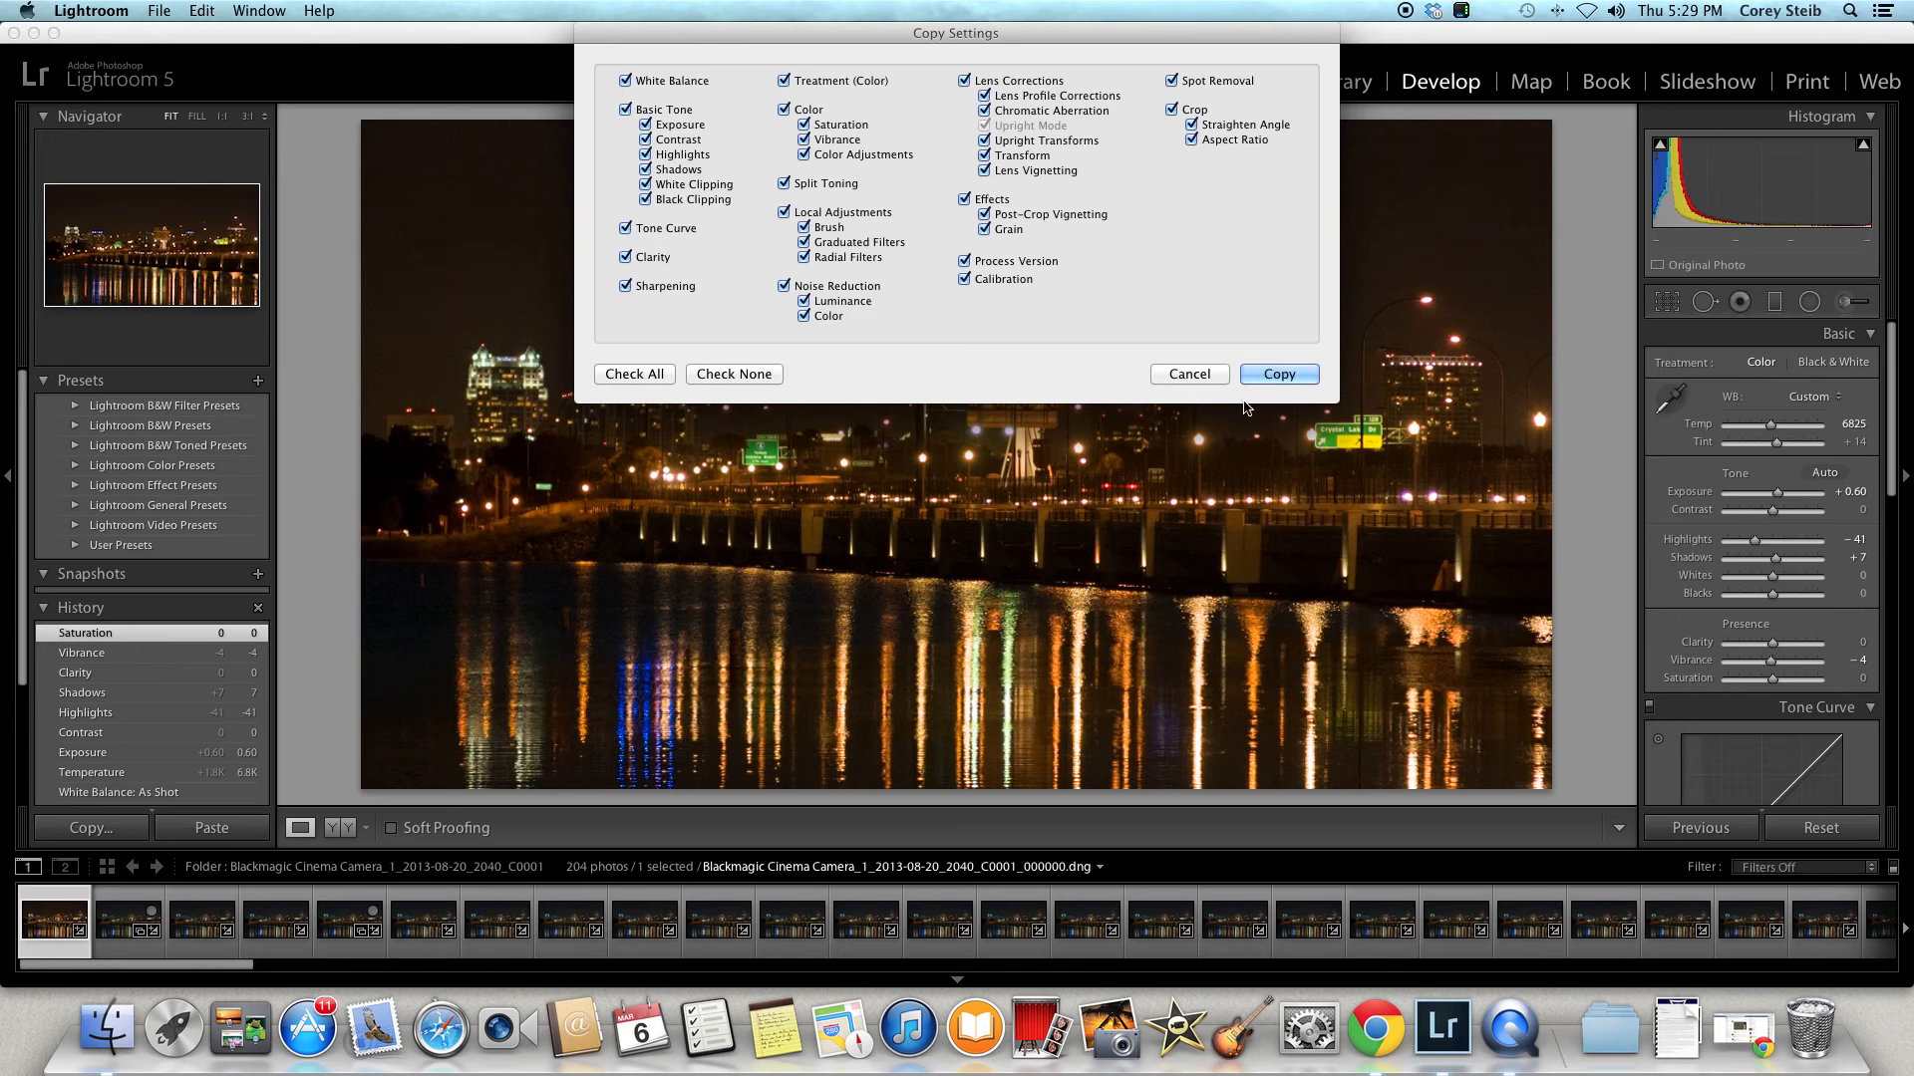
left_click(1290, 375)
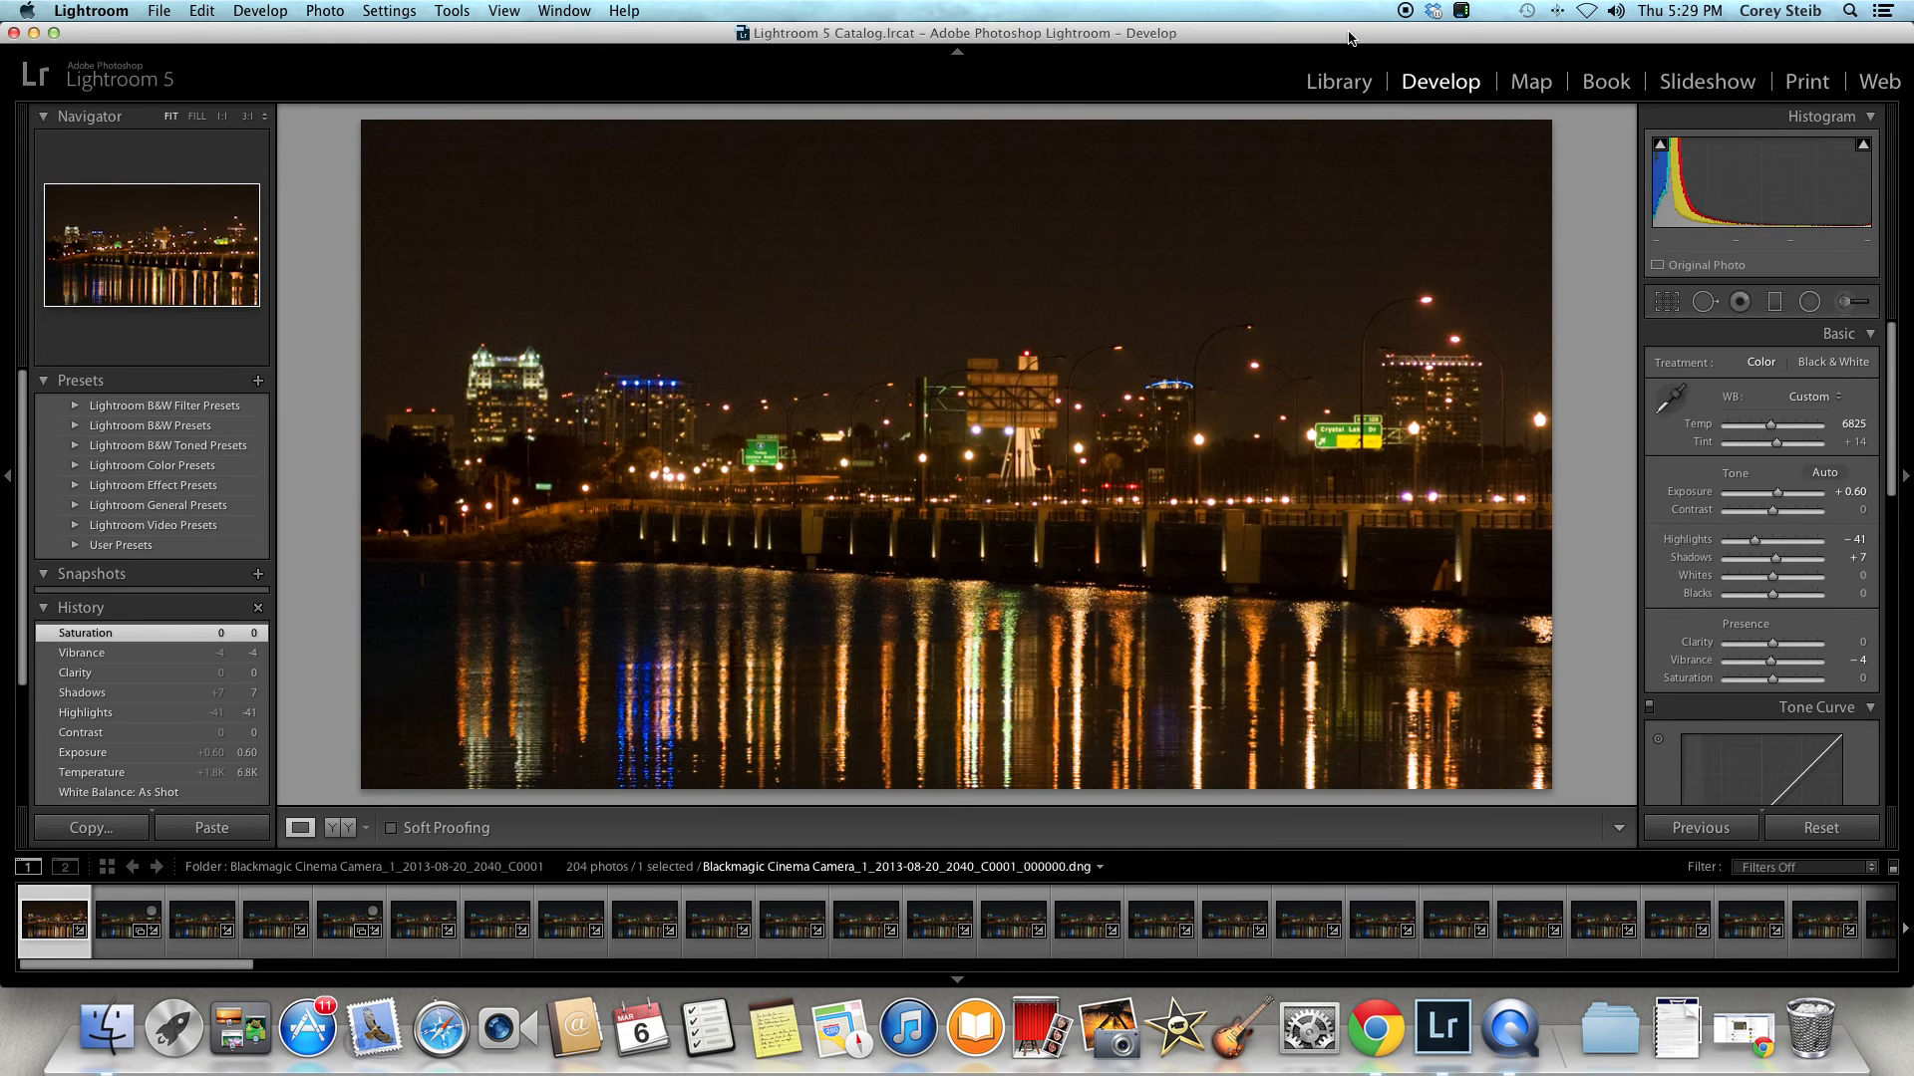
Select the first eight frames in the Library grid and bring up the Paste Settings command for them, closing it without pasting.
left_click(1339, 82)
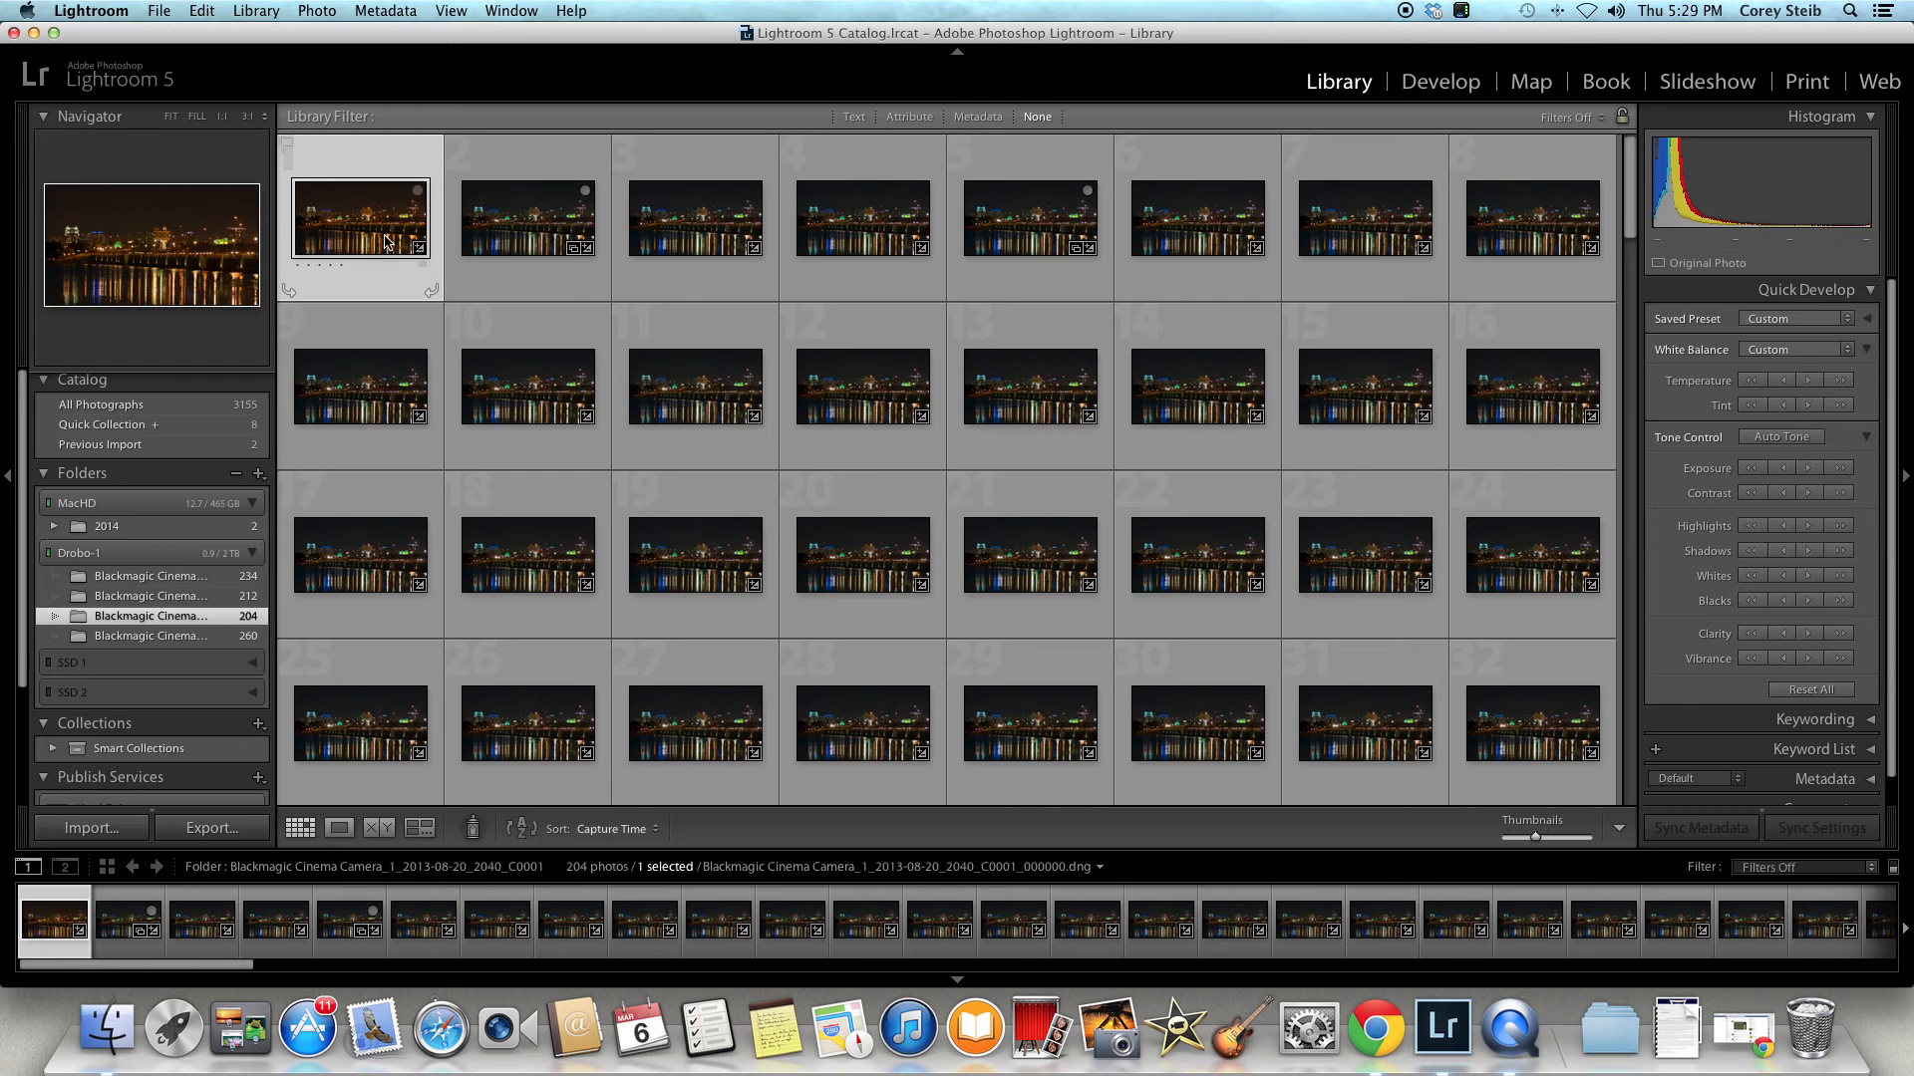
left_click_drag(408, 239, 1535, 239)
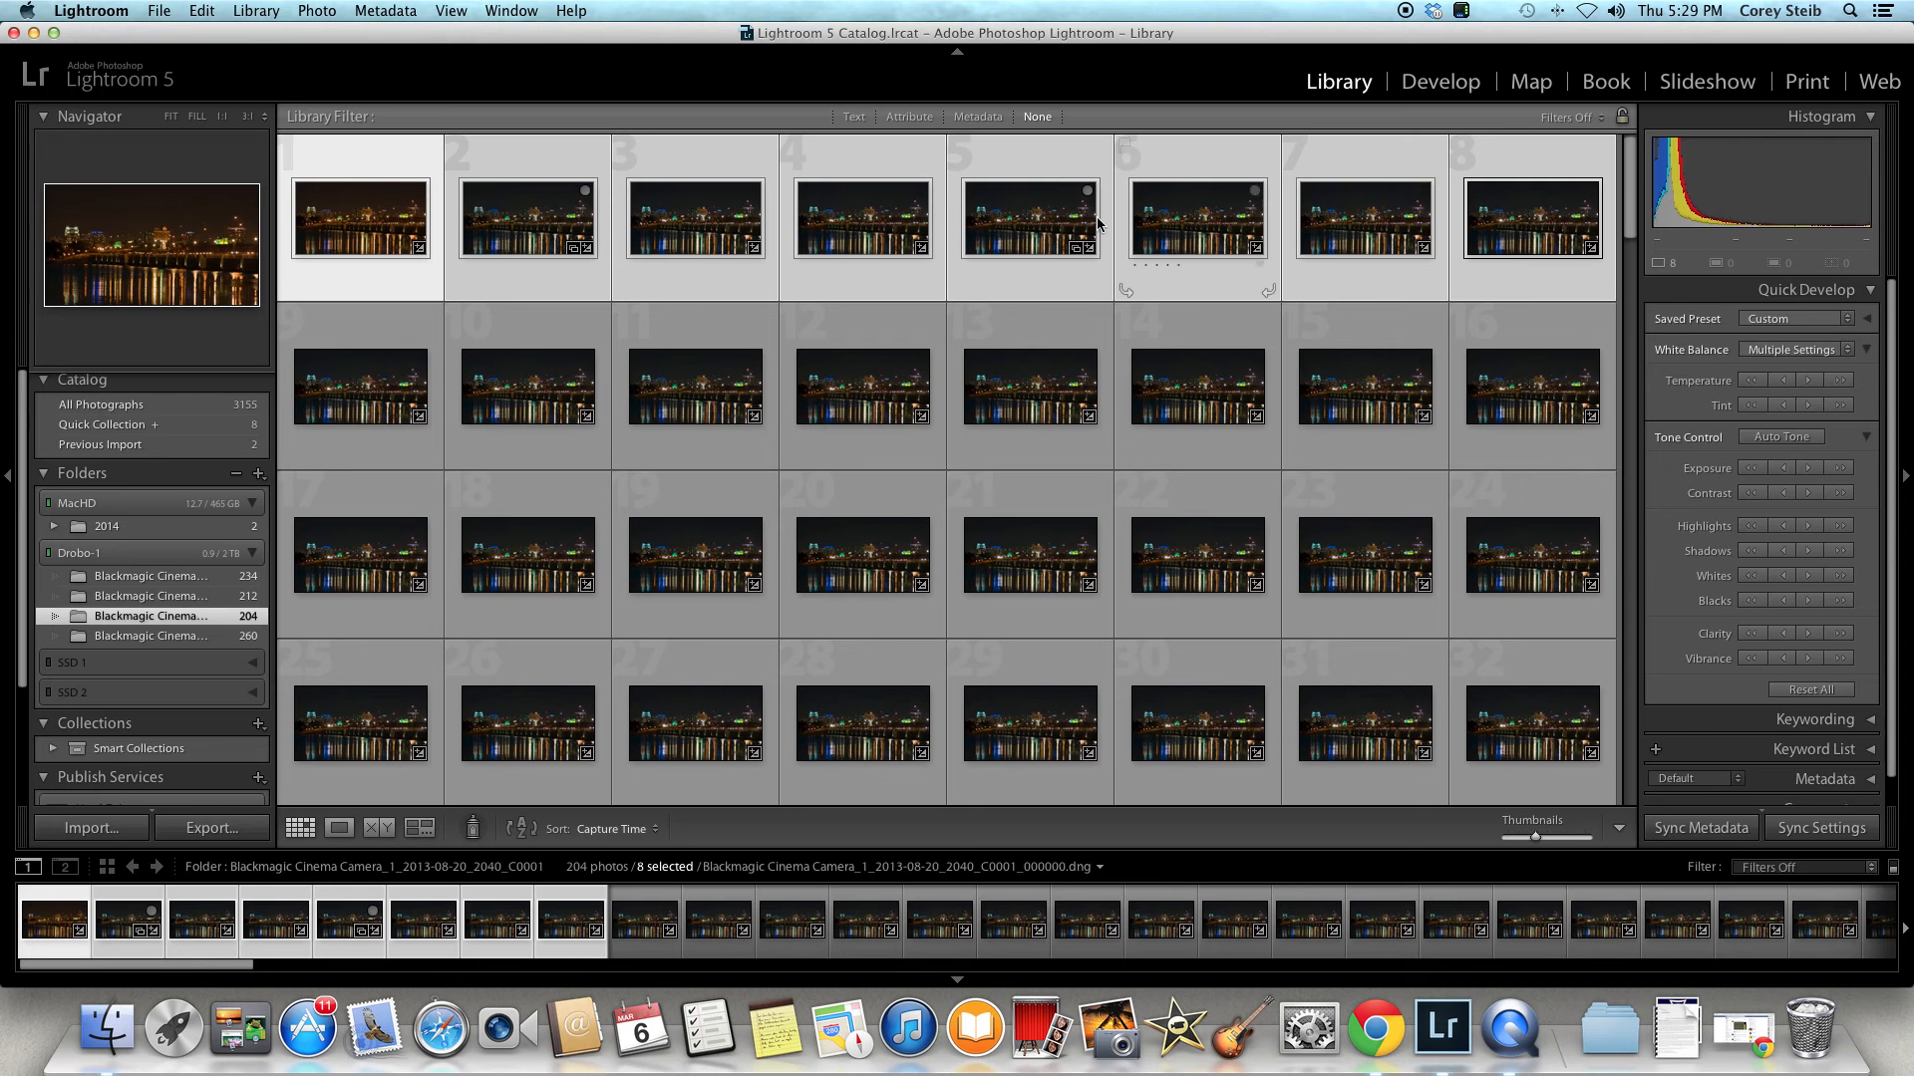
left_click(315, 12)
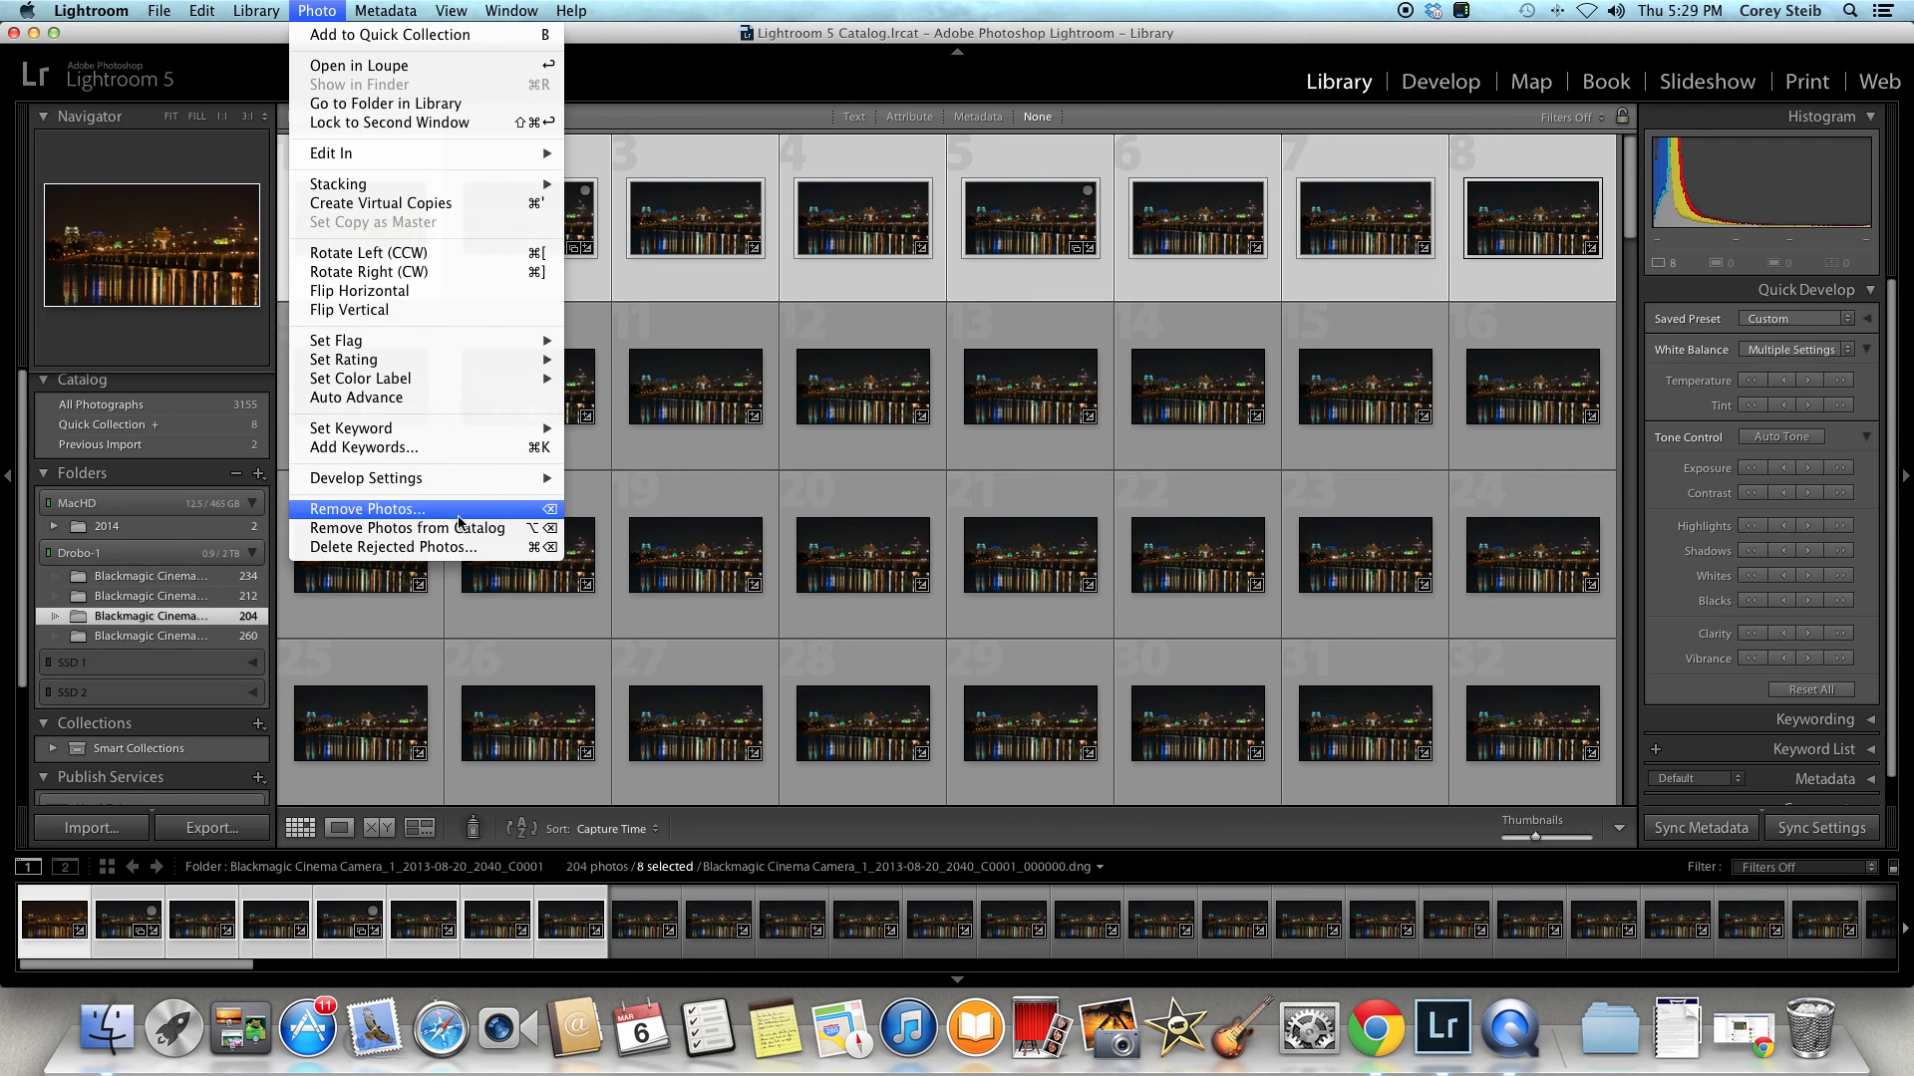
mouse_move(469, 488)
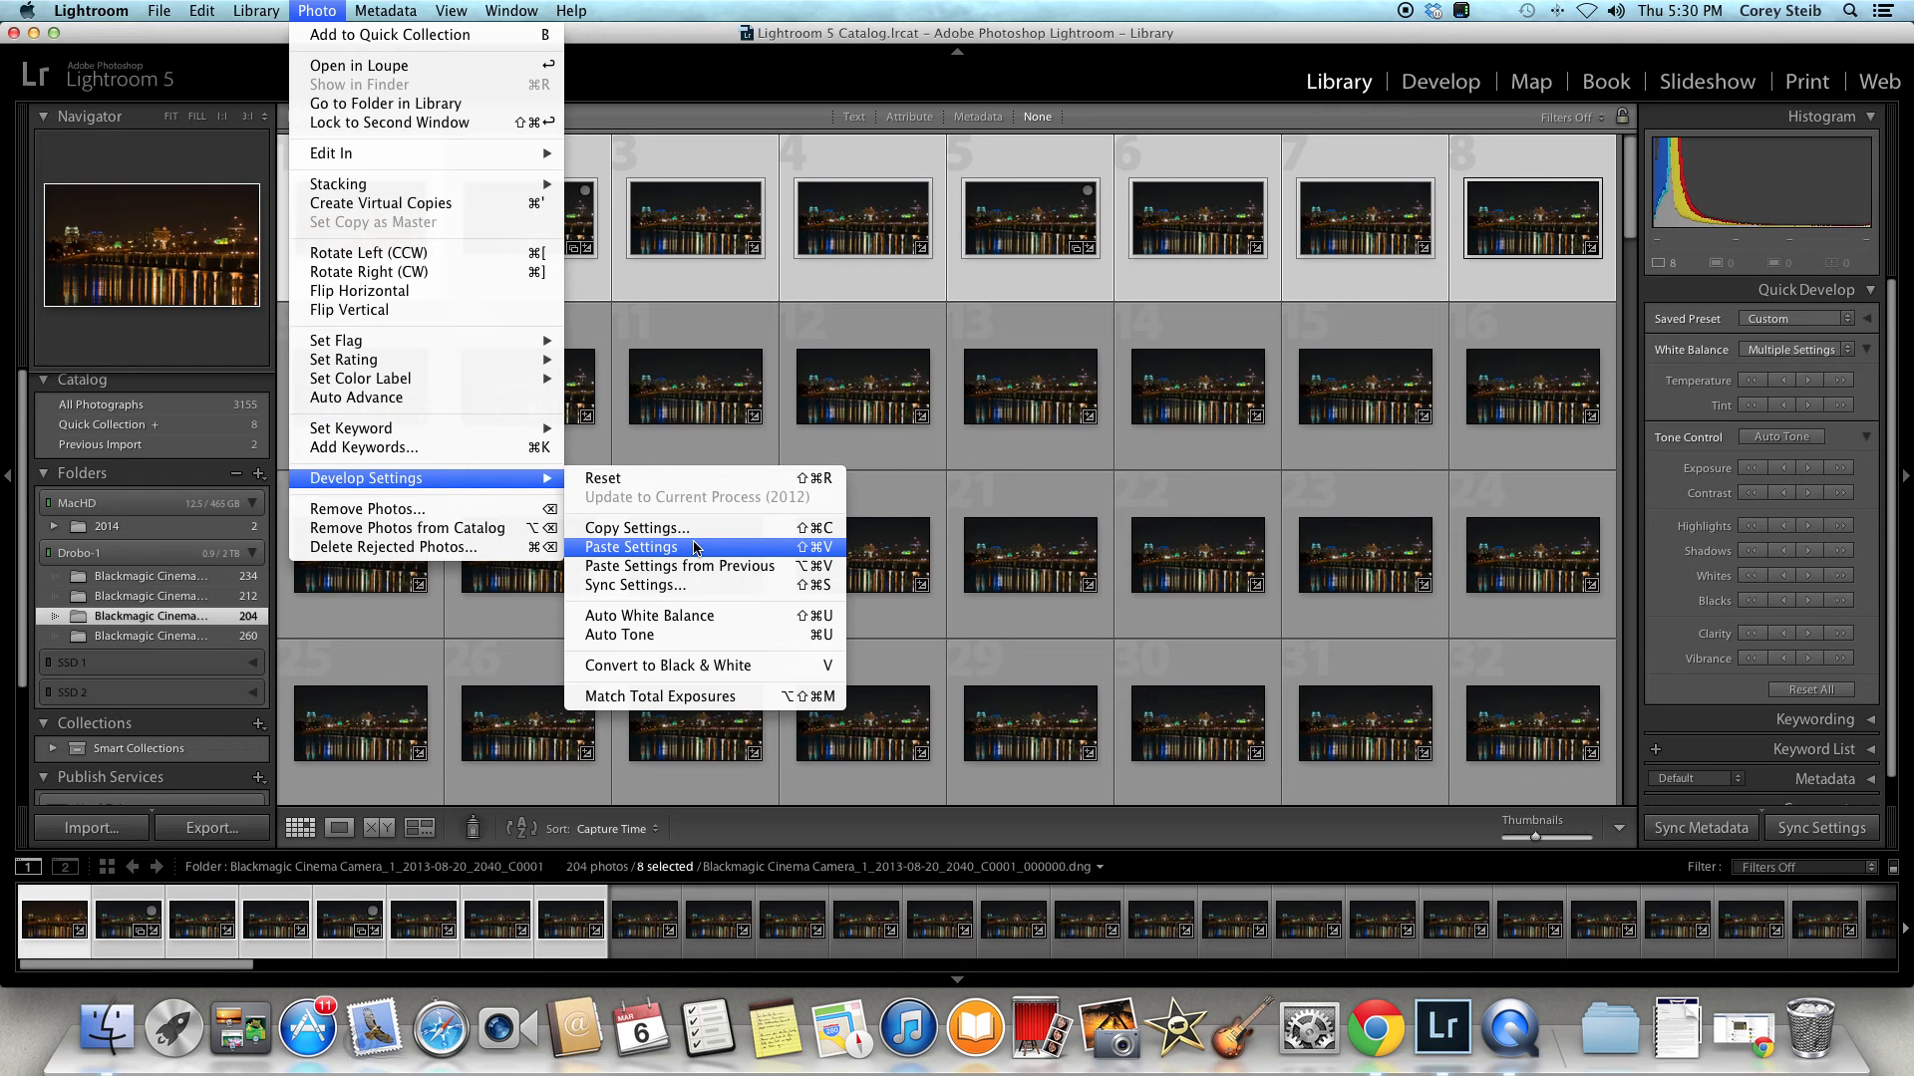
left_click(326, 14)
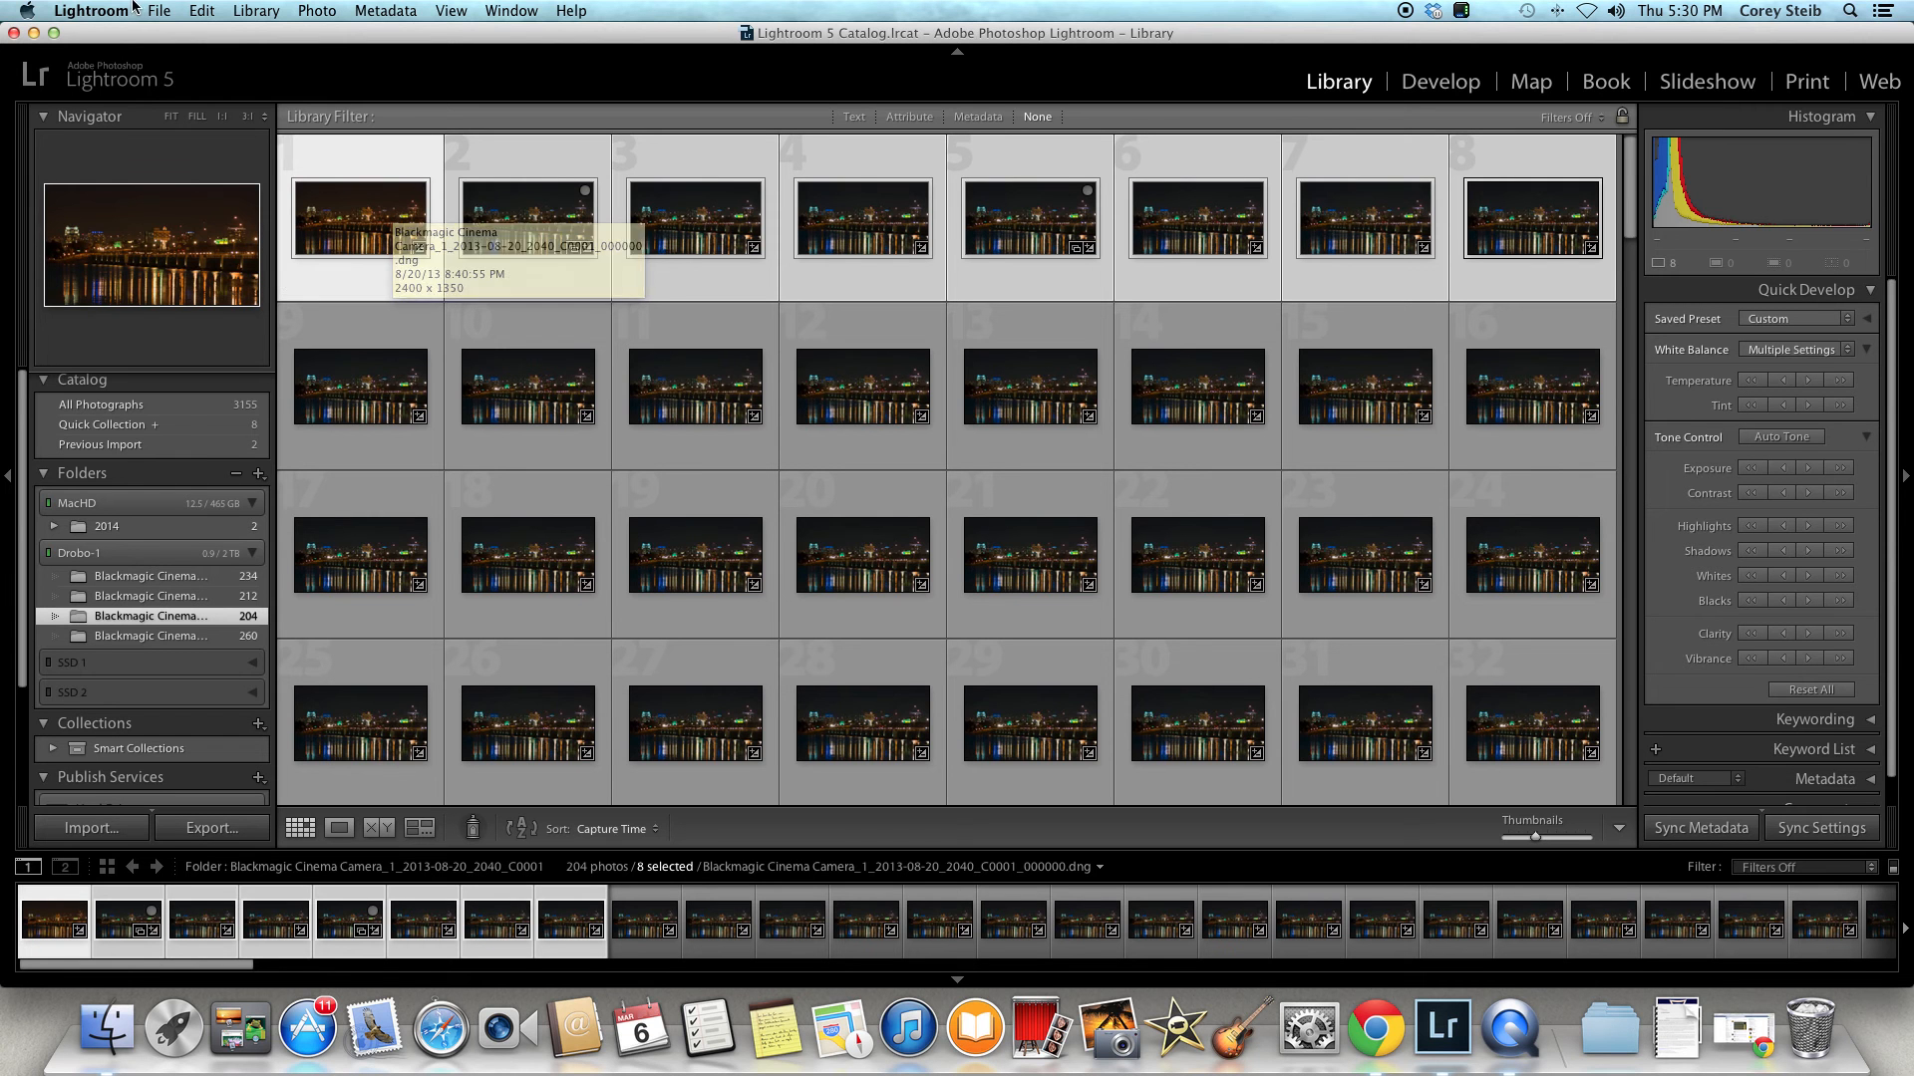
Start exporting the eight selected frames to the Lion 2 subfolder of Documents, keeping JPEG as the image format.
left_click(163, 14)
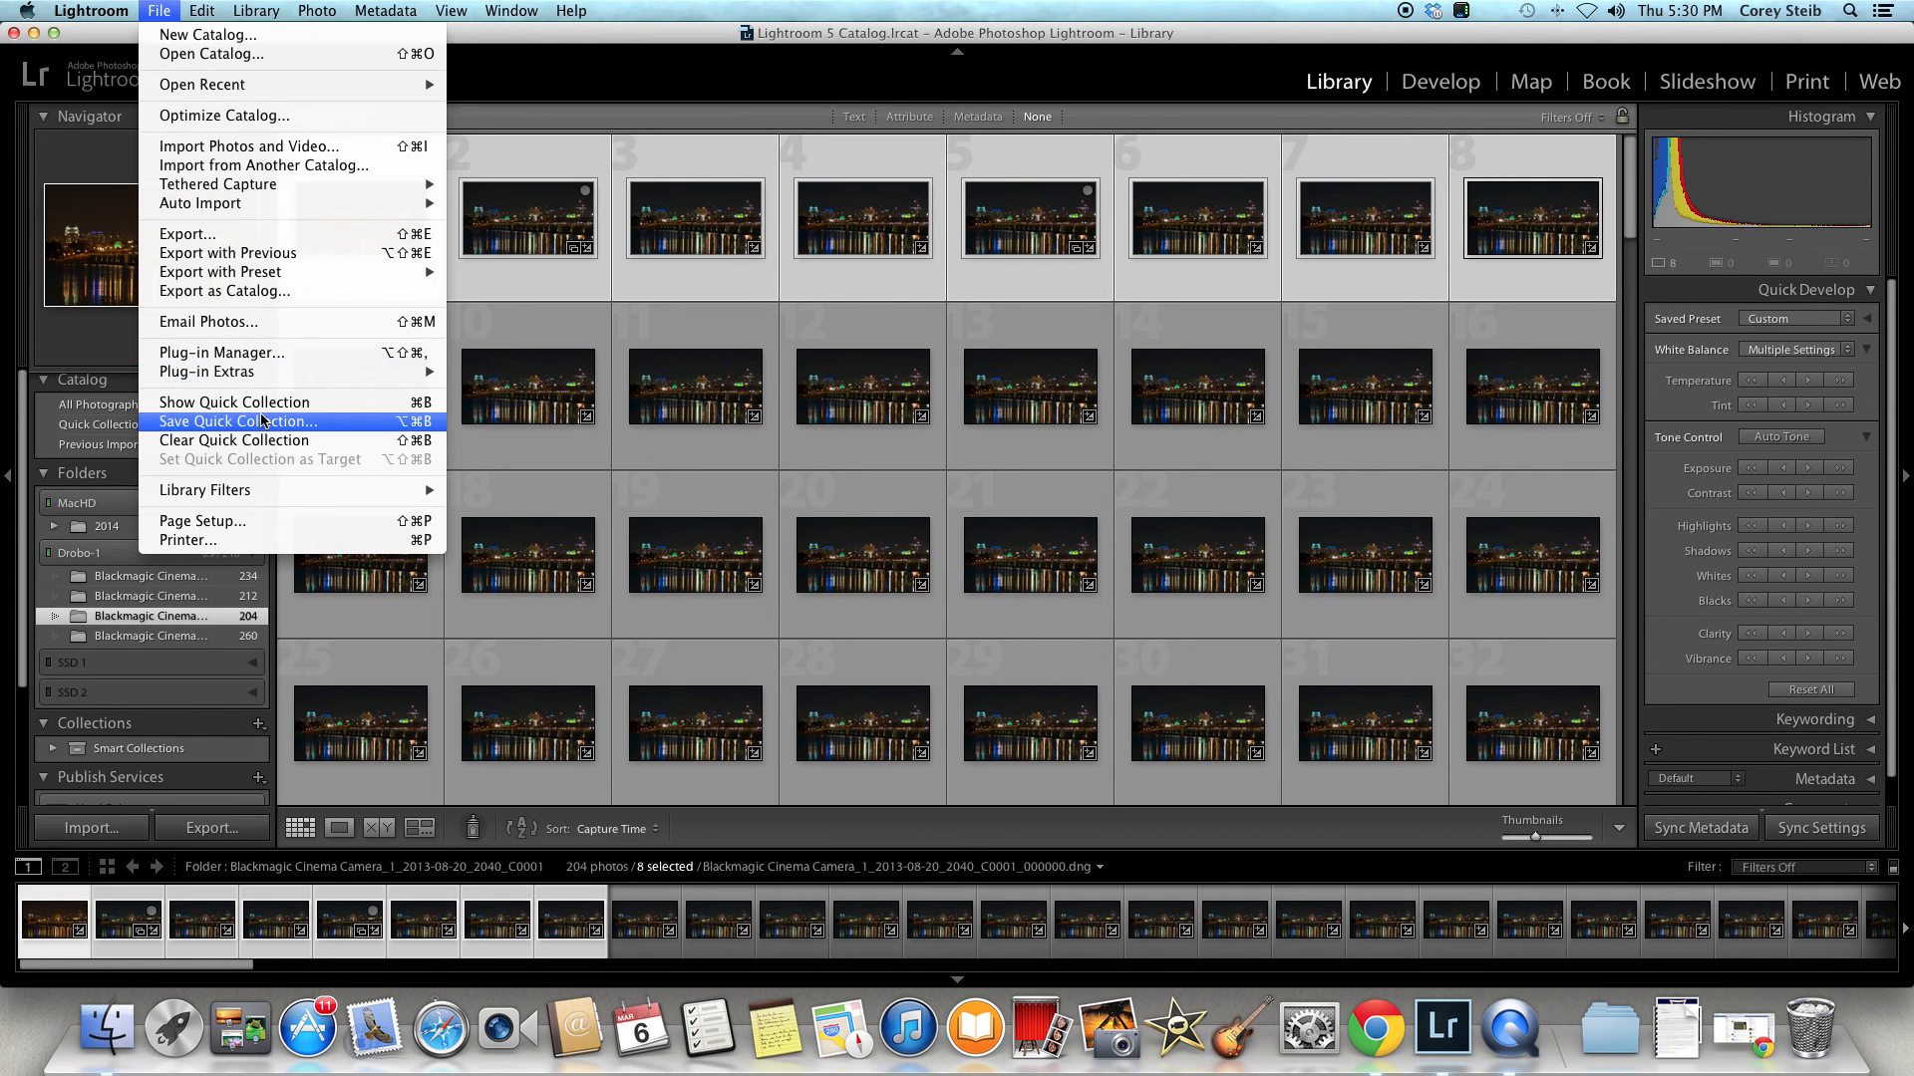
left_click(270, 238)
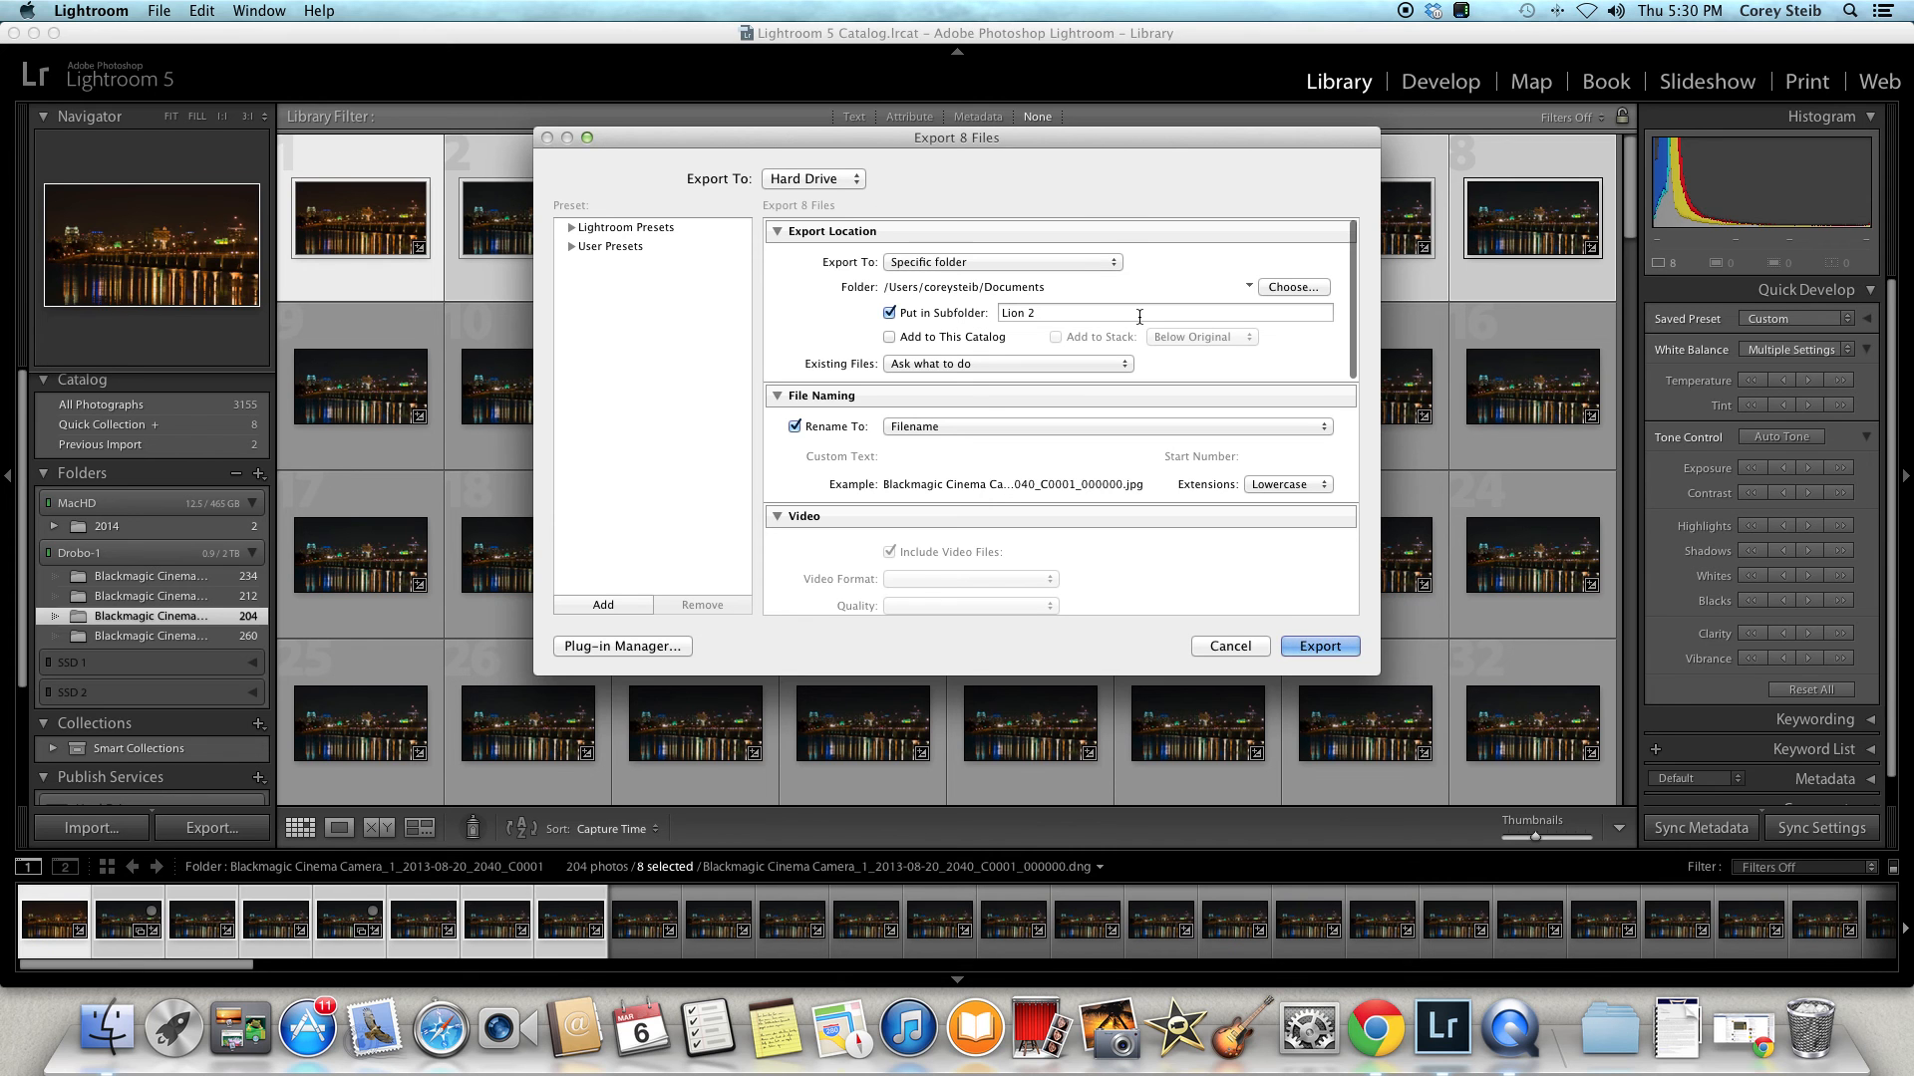
scroll(1102, 368, "down", 2)
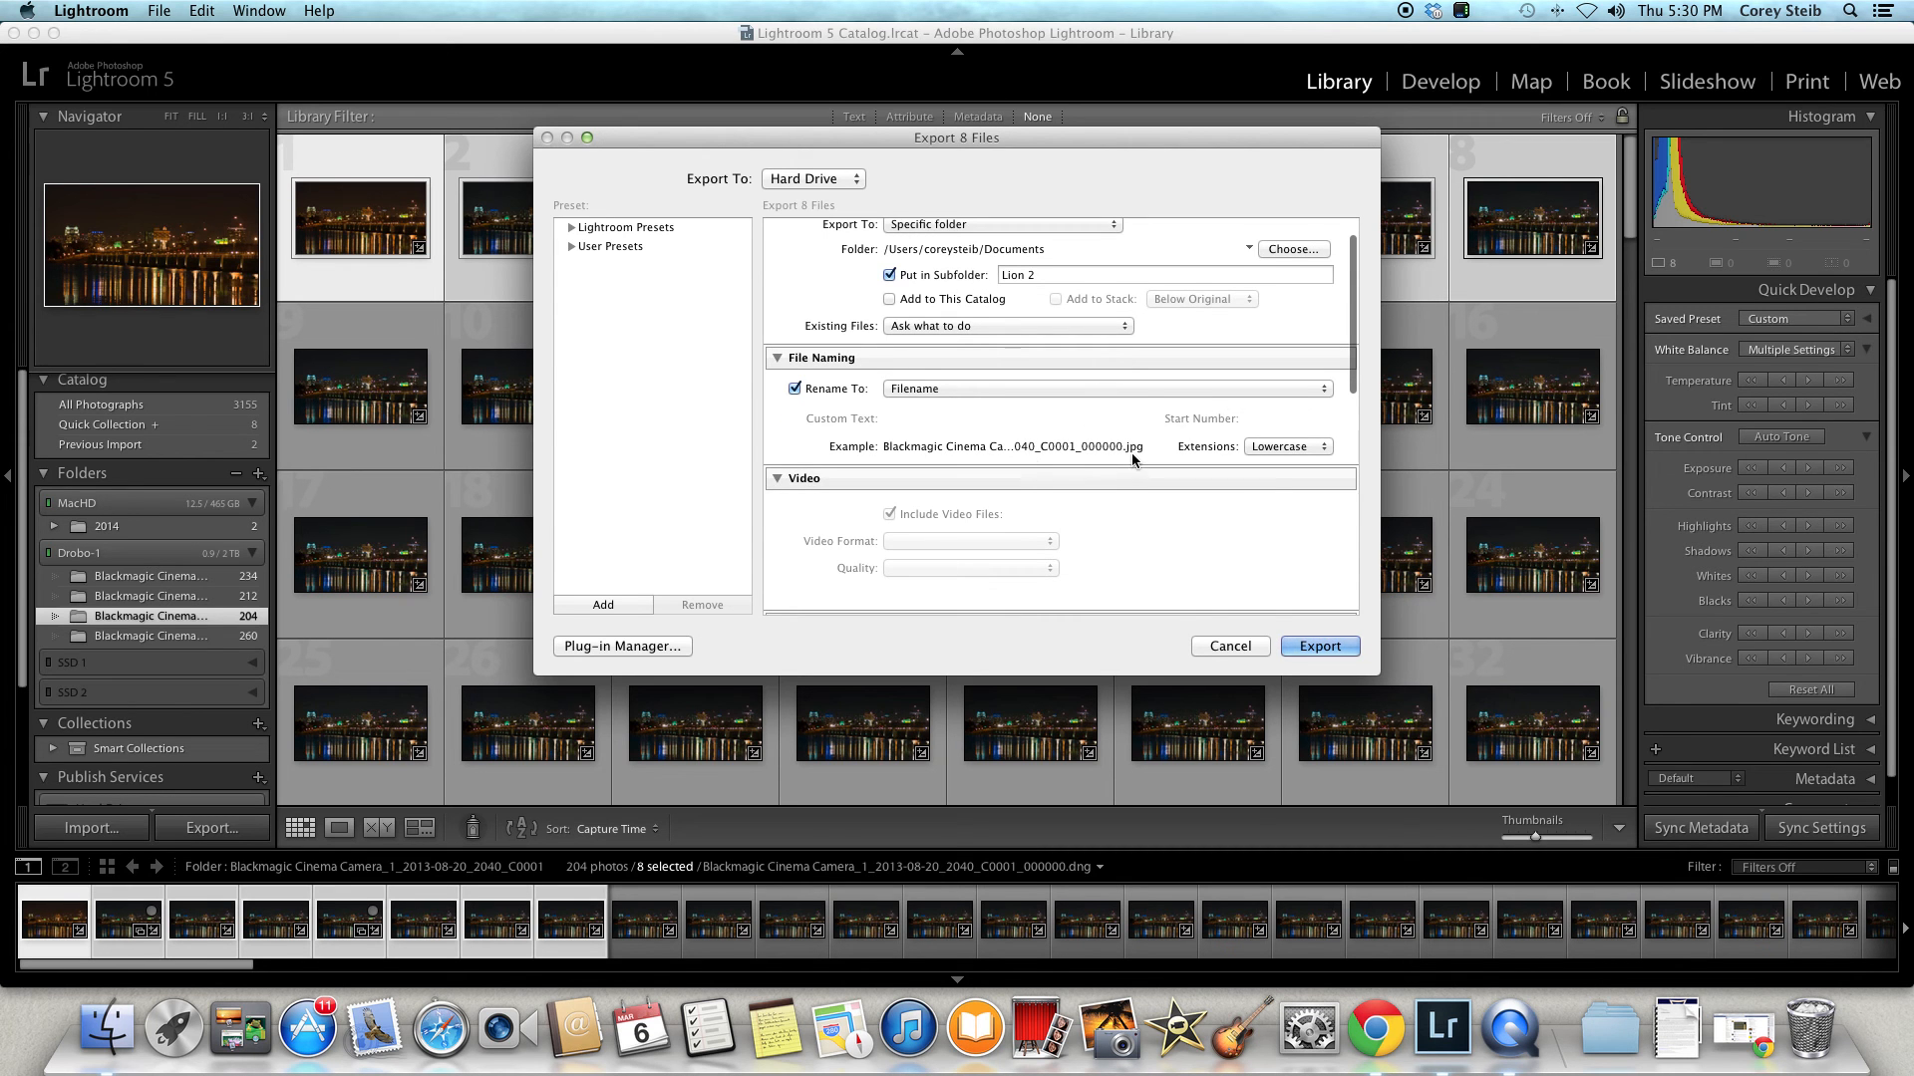
scroll(1146, 436, "up", 2)
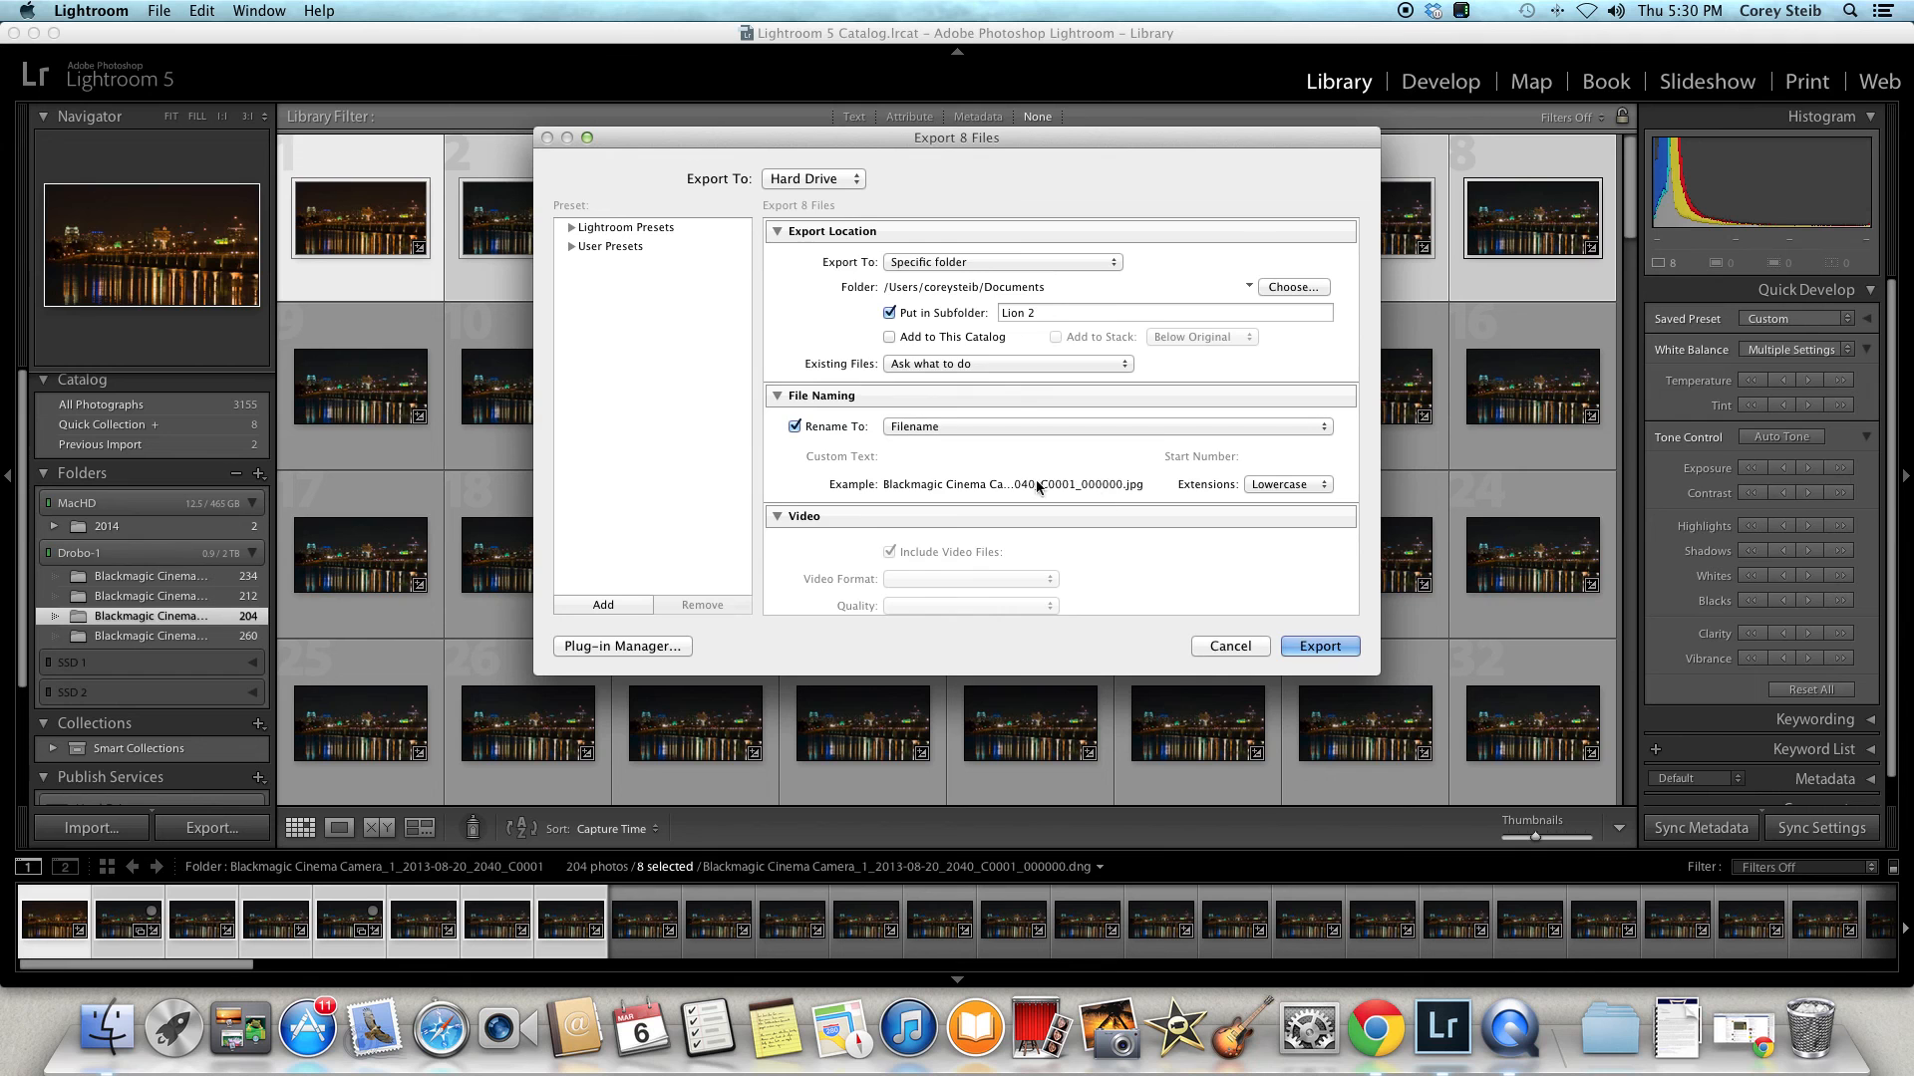
scroll(1146, 481, "down", 3)
scroll(1192, 476, "down", 4)
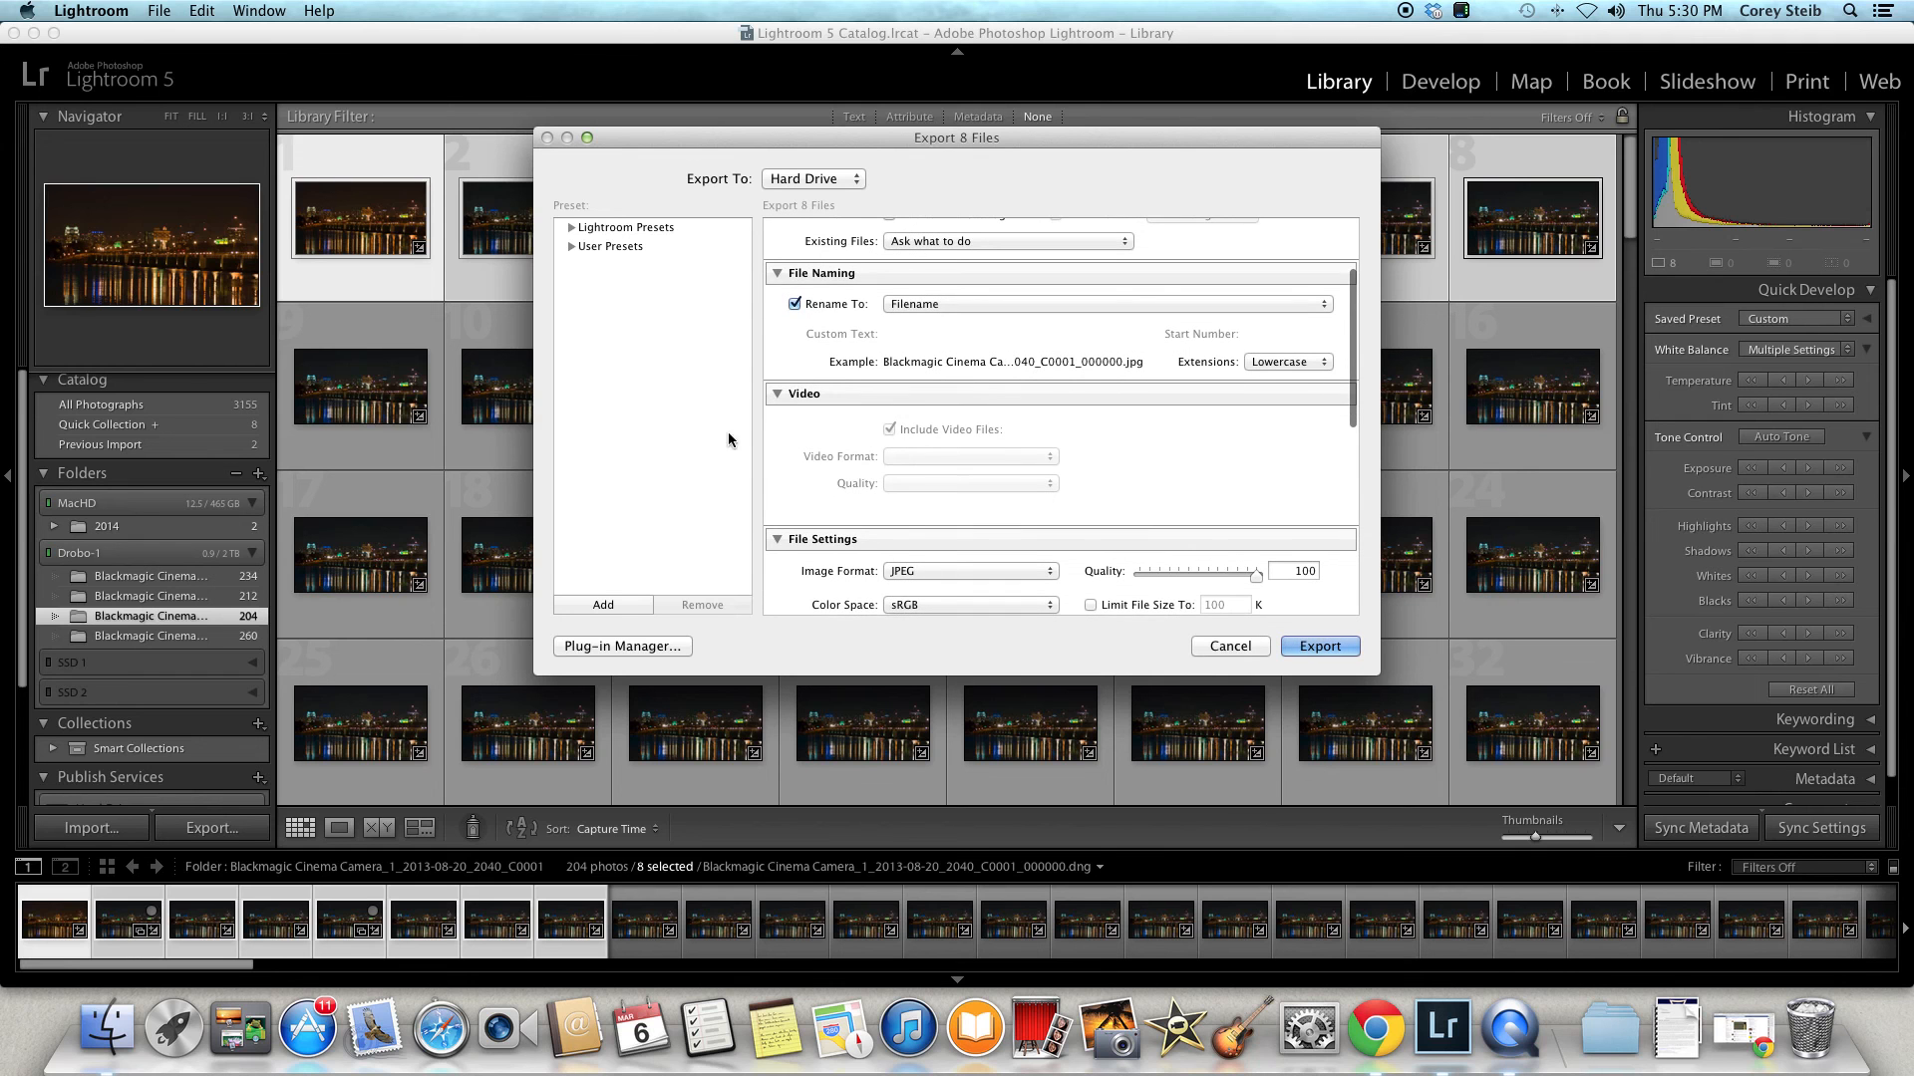
scroll(1087, 441, "down", 8)
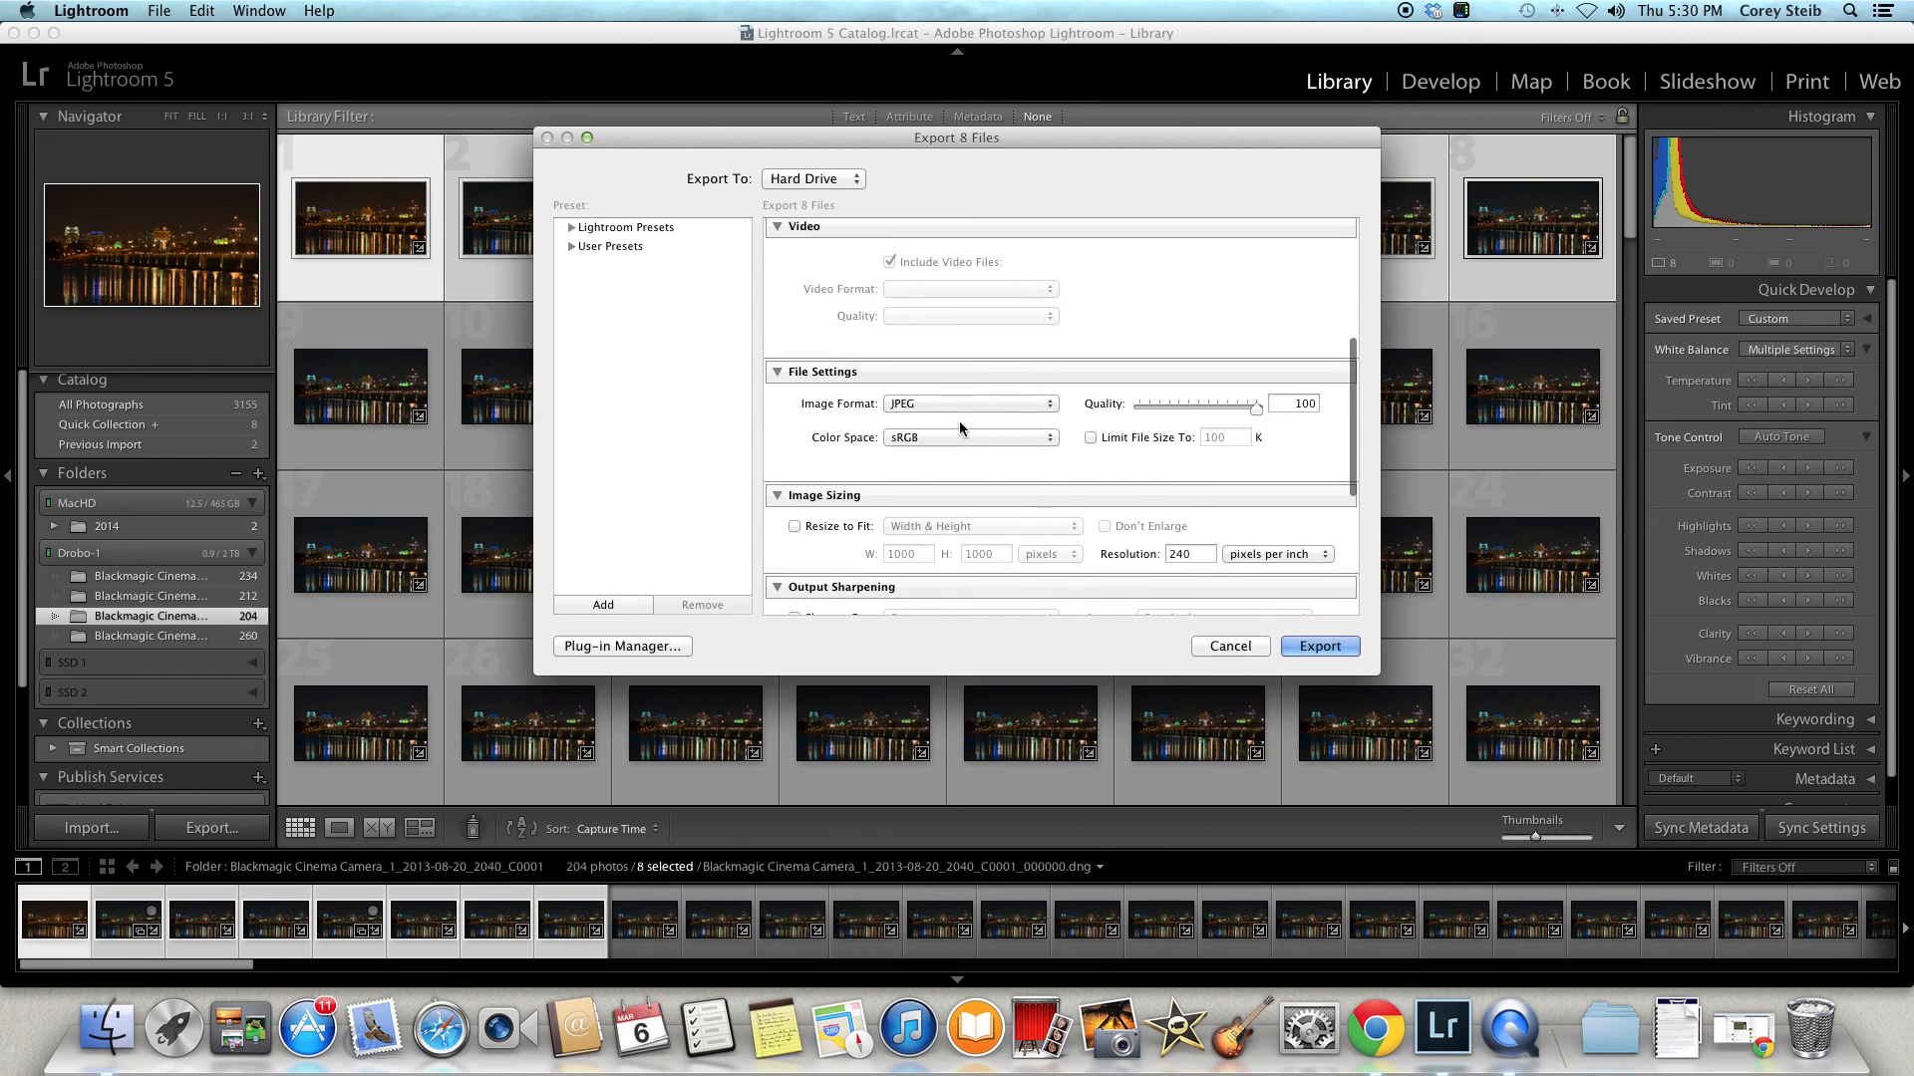
left_click(1017, 402)
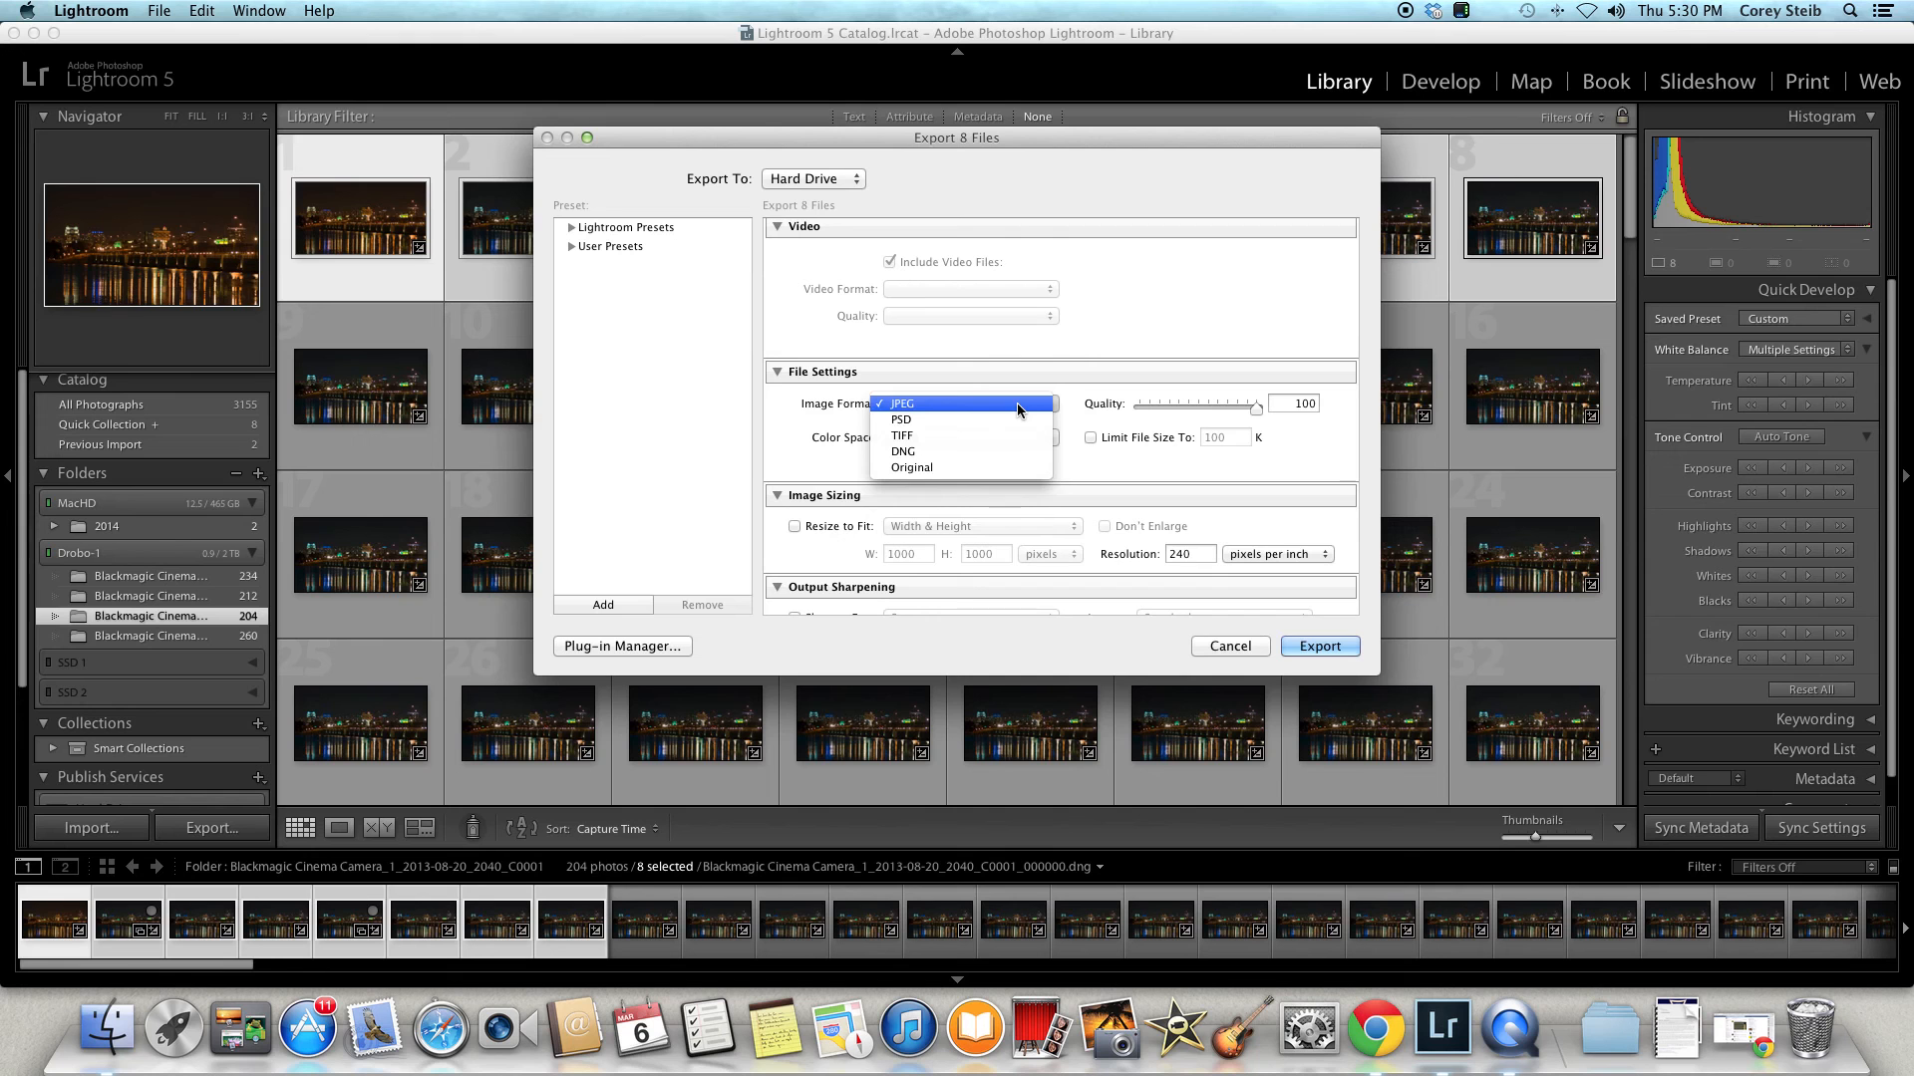
left_click(1017, 403)
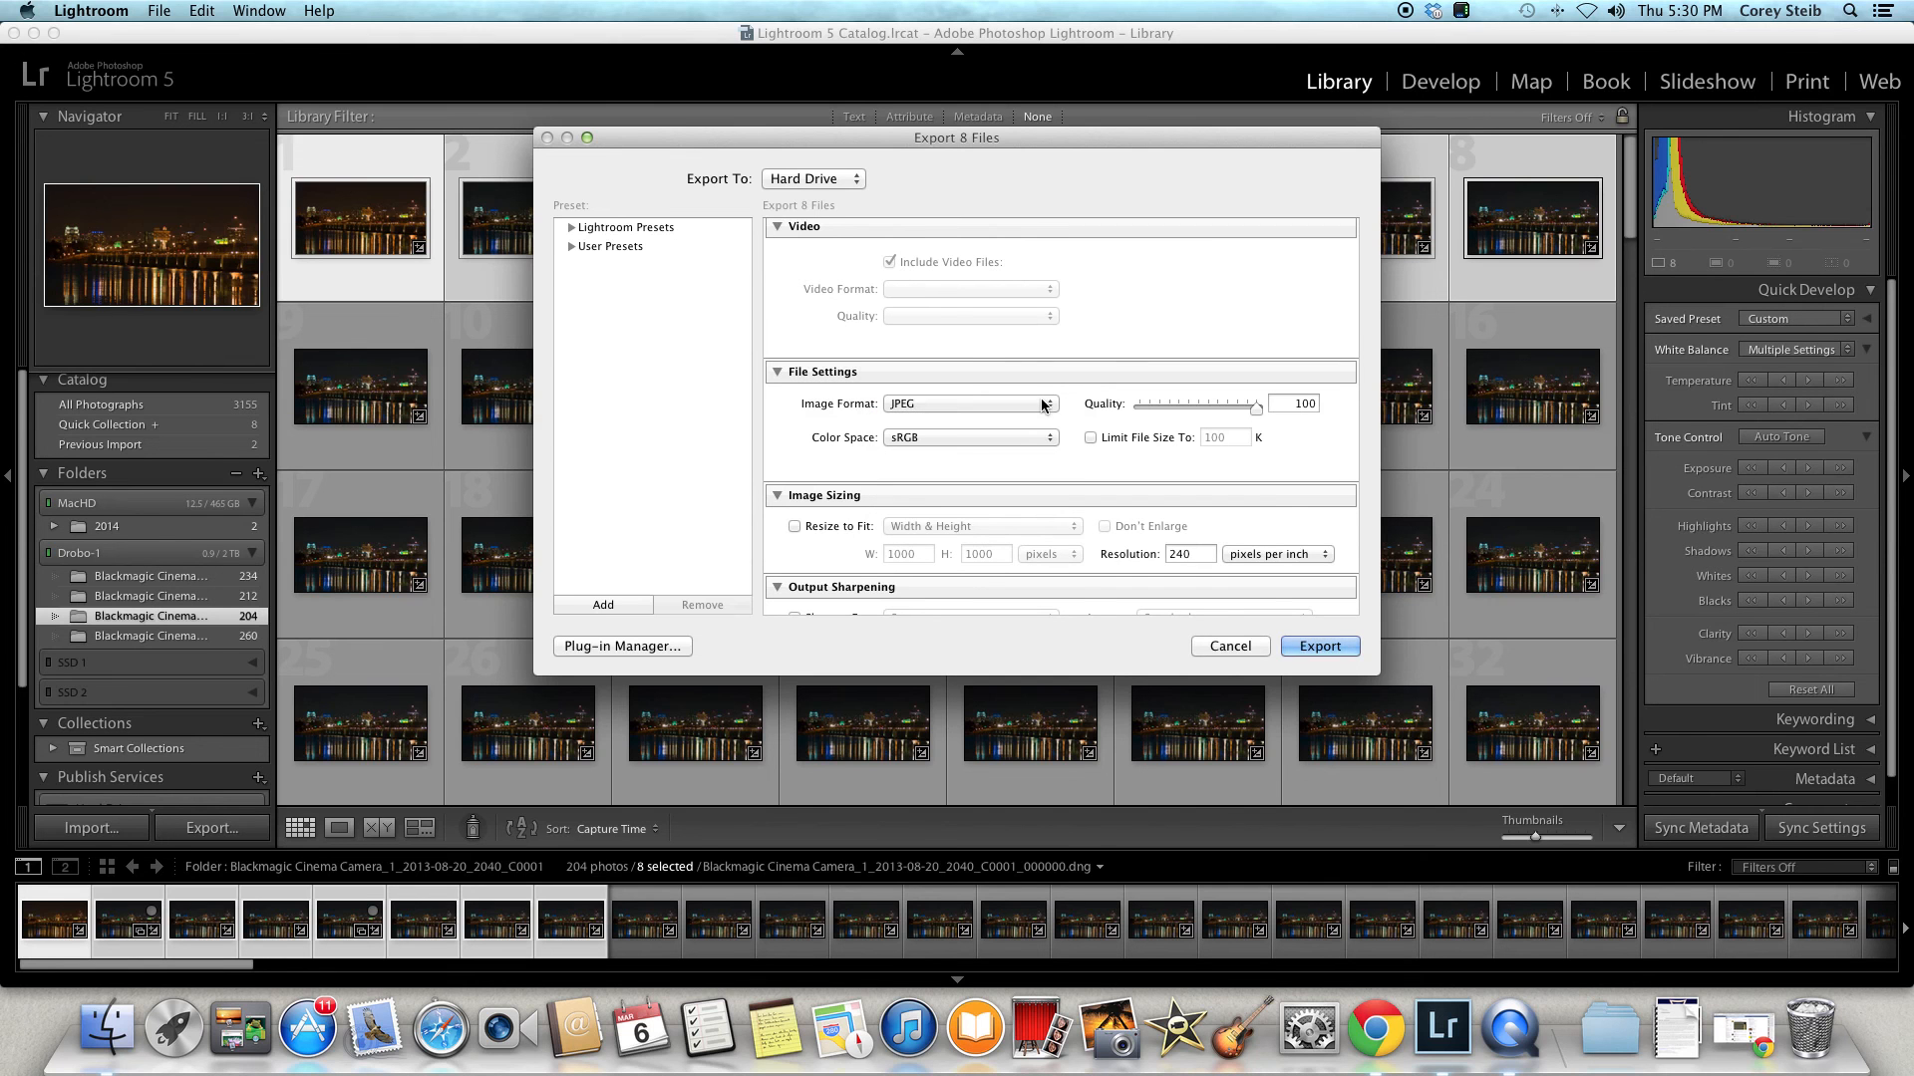
Check the sizing, sharpening, metadata and post-processing options without changing them, and run the export.
scroll(1094, 427, "down", 3)
scroll(1094, 421, "down", 5)
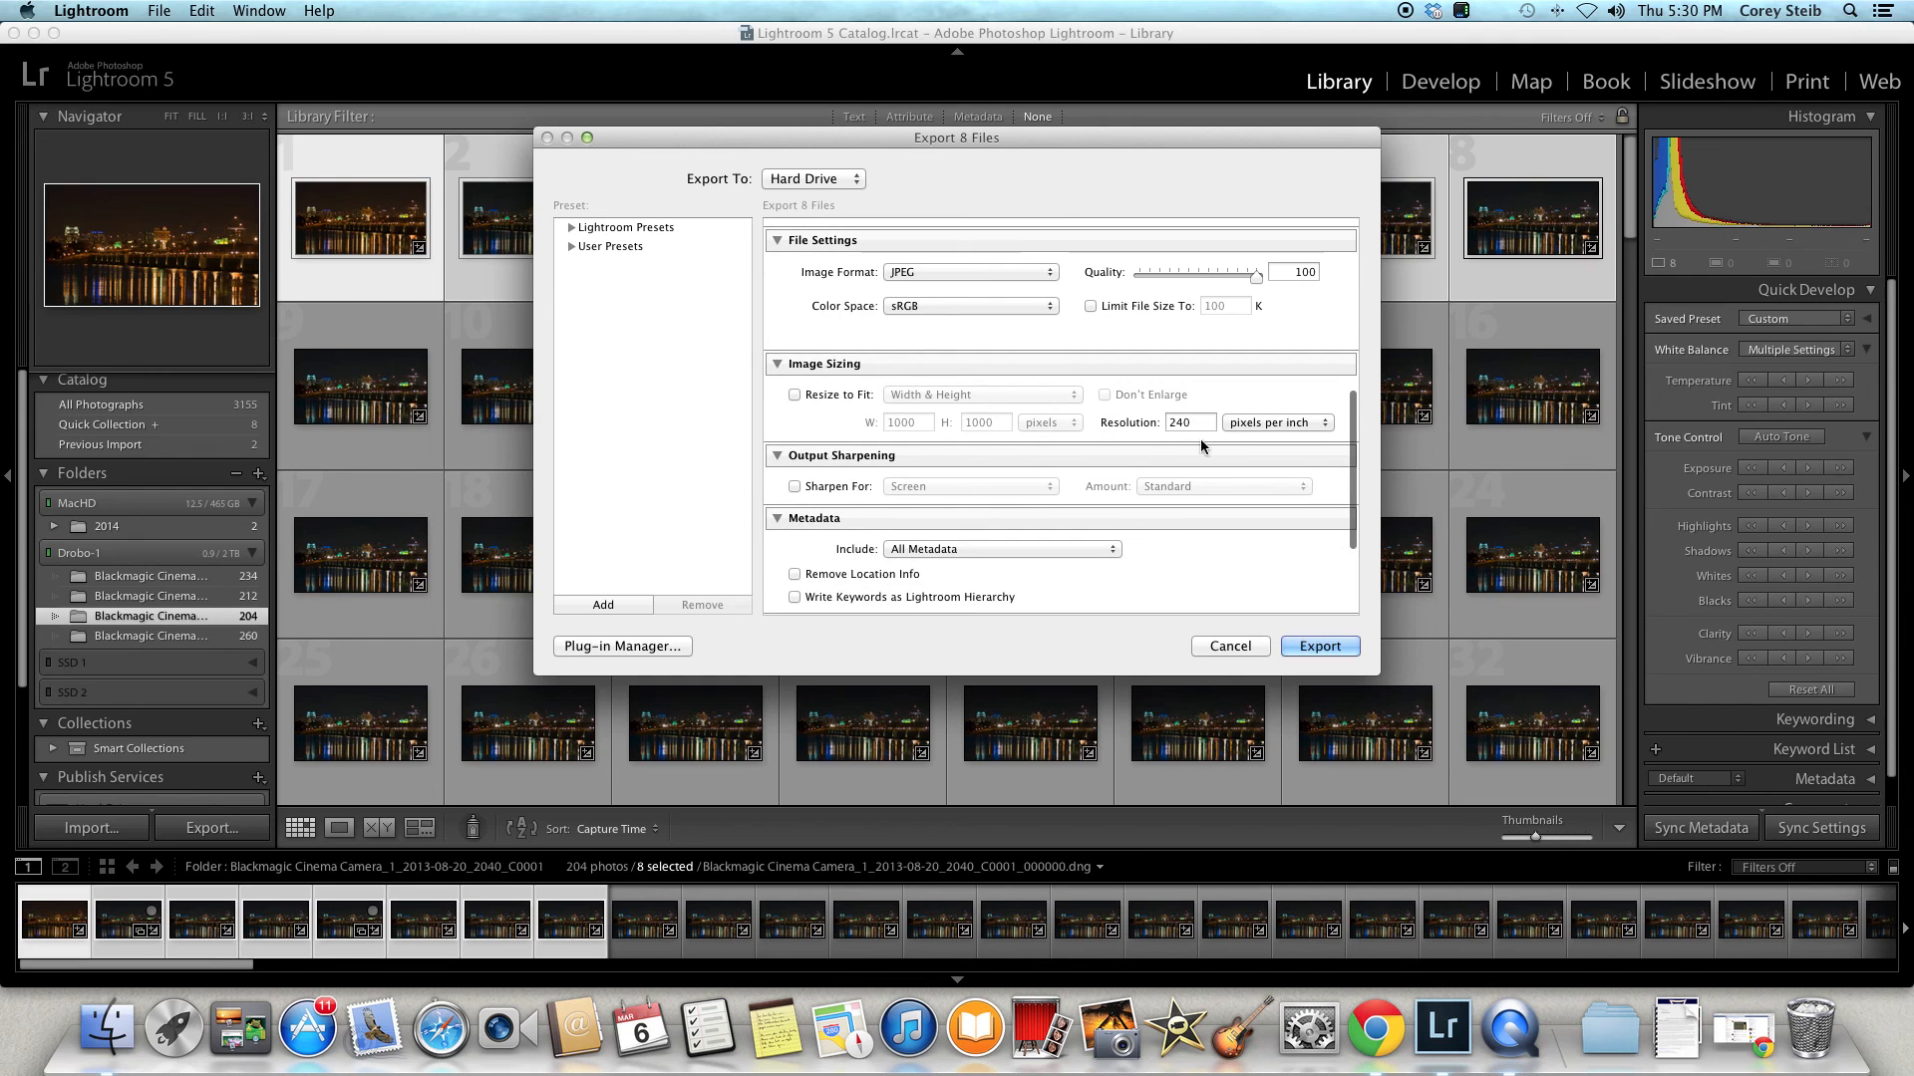
scroll(1201, 441, "down", 8)
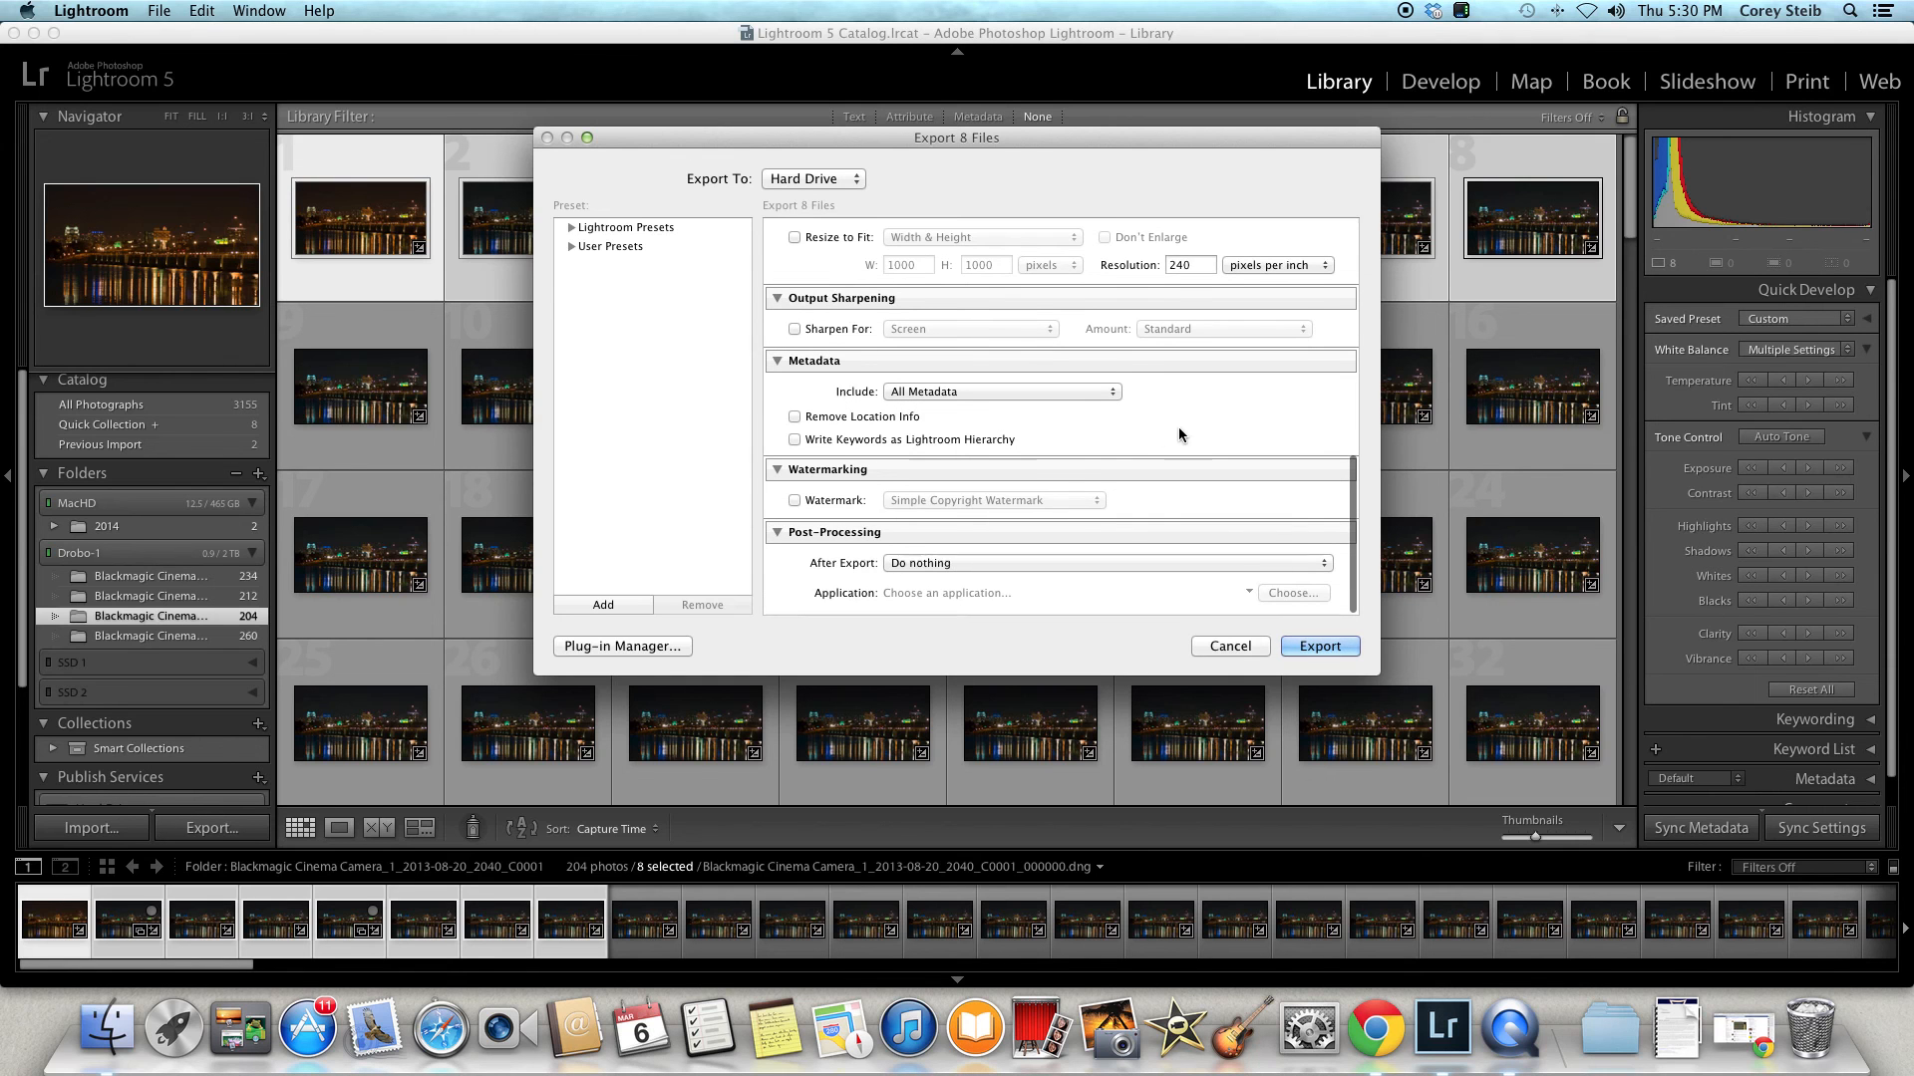
left_click(1321, 648)
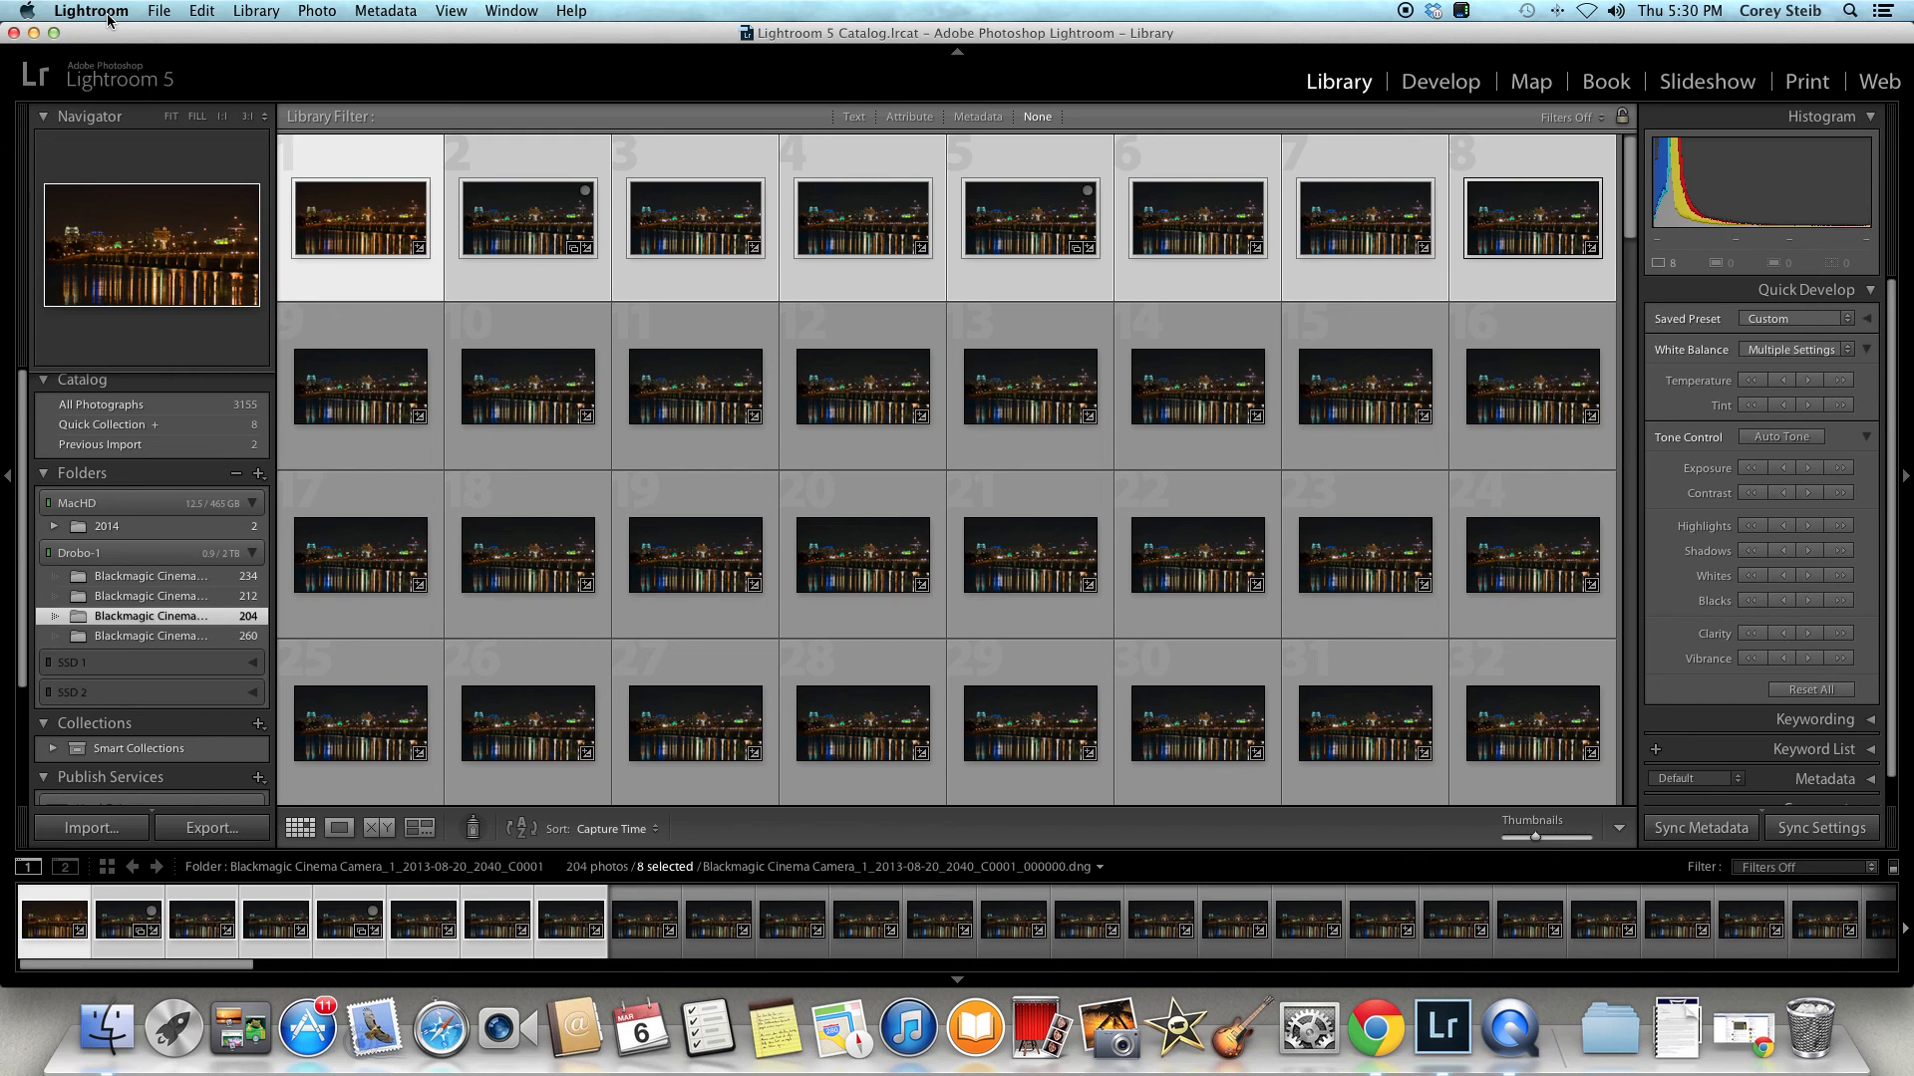
Switch to QuickTime Player.
left_click(1512, 1013)
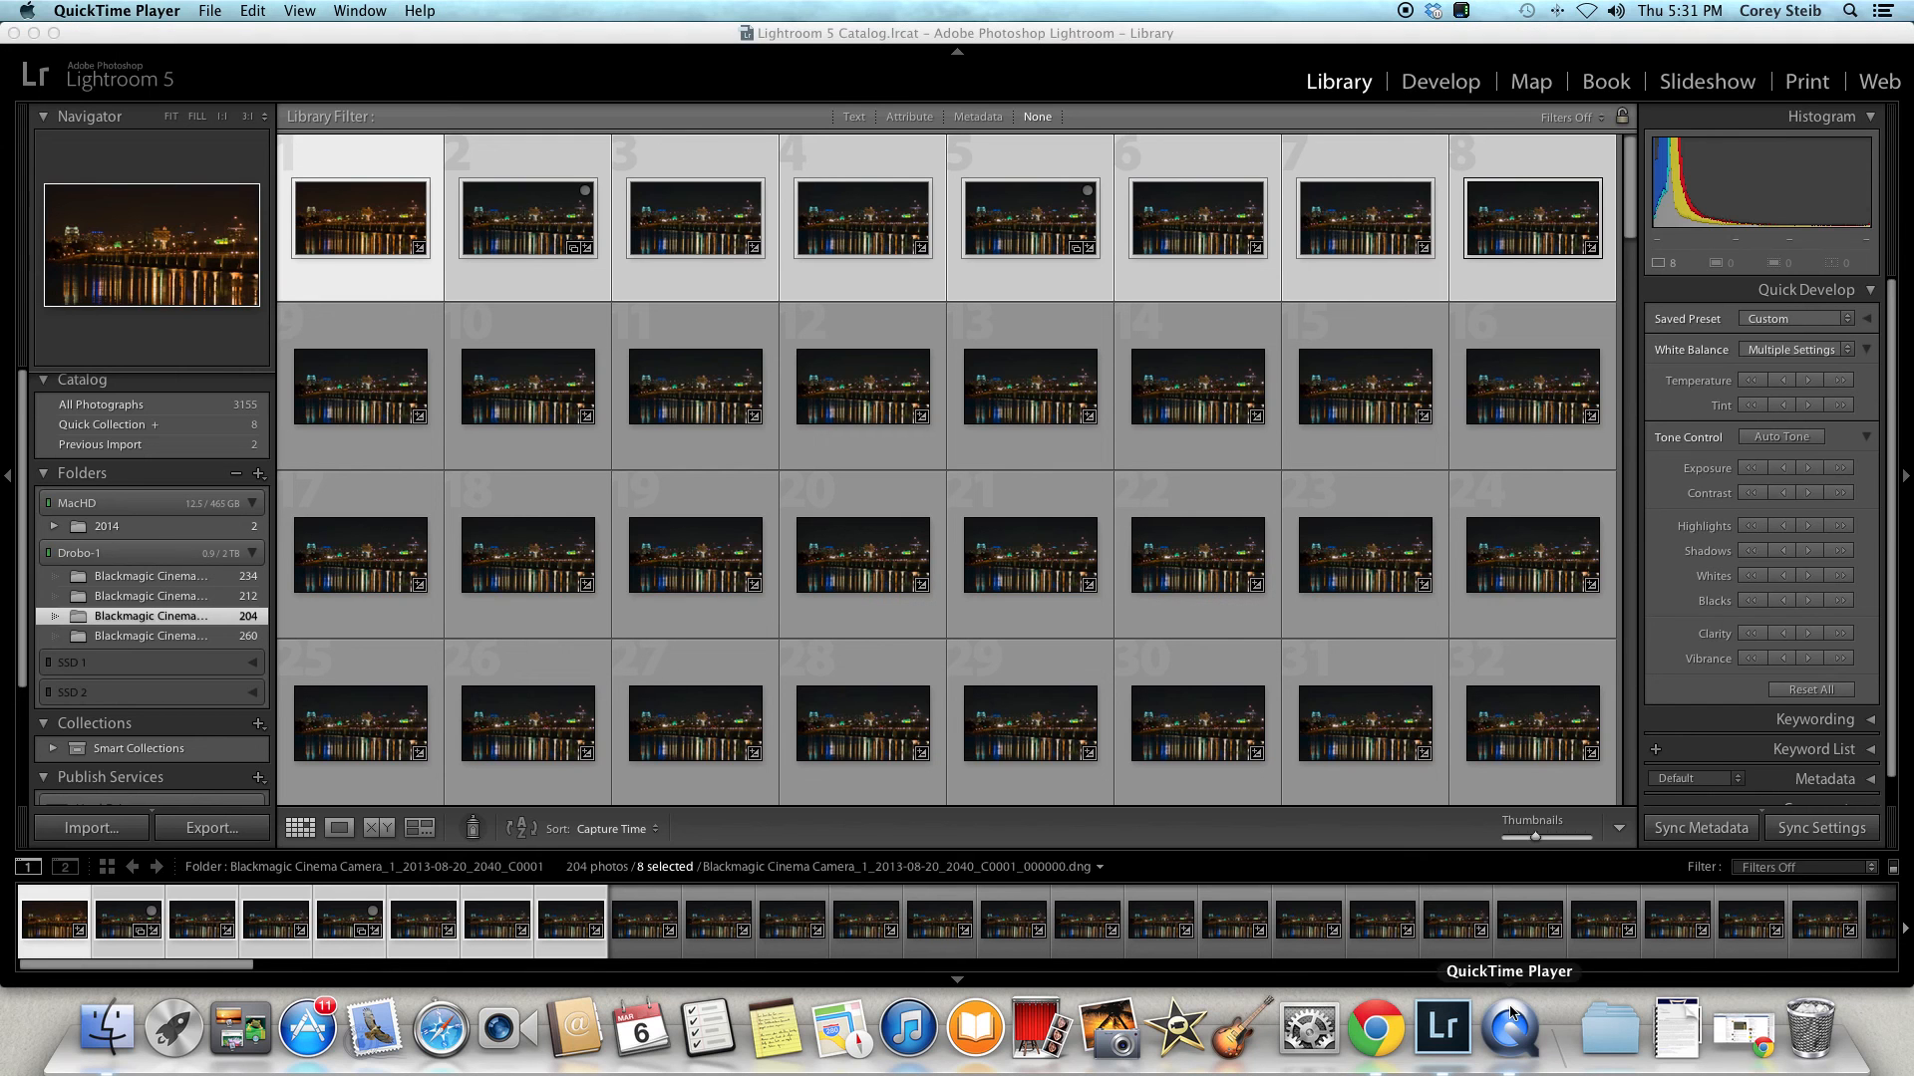